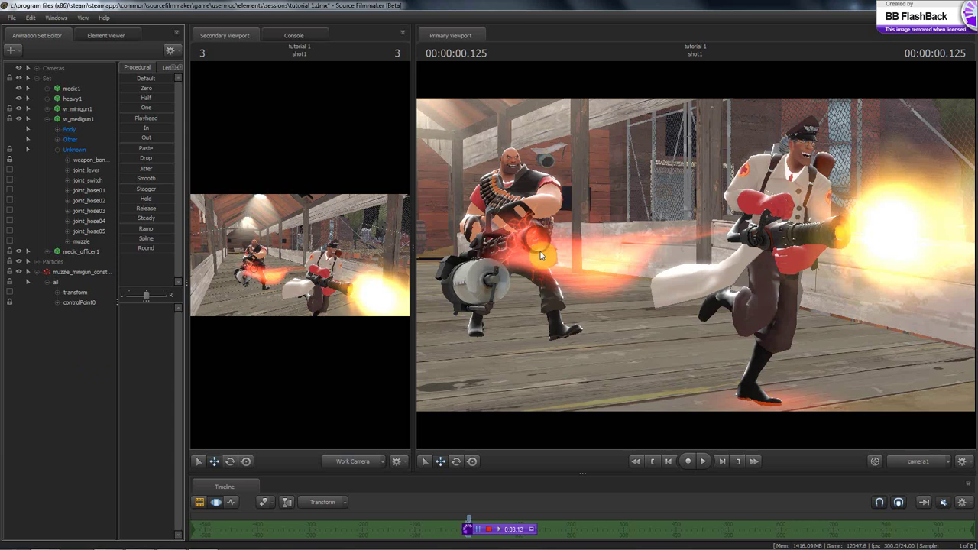
- Enlarge the secondary viewport, and browse the muzzle_flash.pcf previews in the Particle Editor Tool
left_click_drag(410, 255, 833, 285)
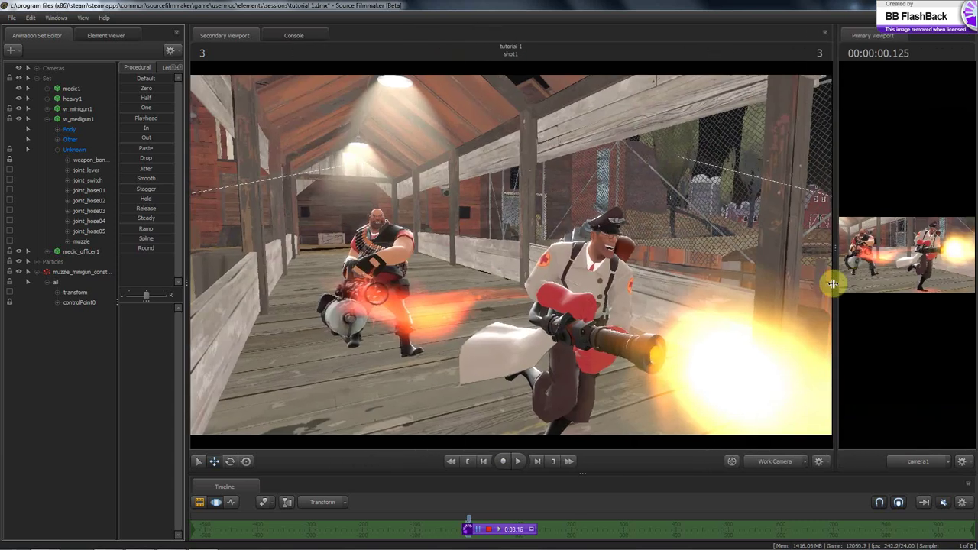
right_click(105, 340)
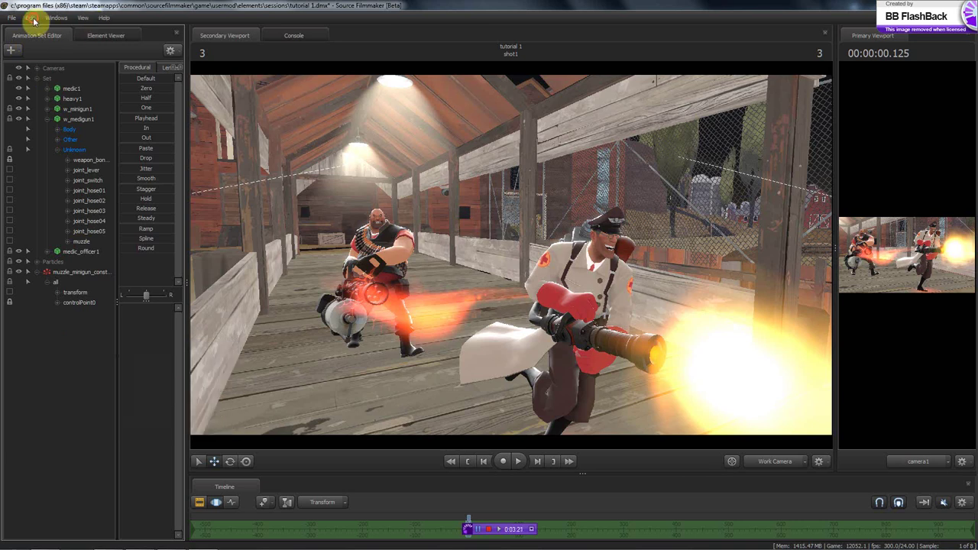
left_click(60, 18)
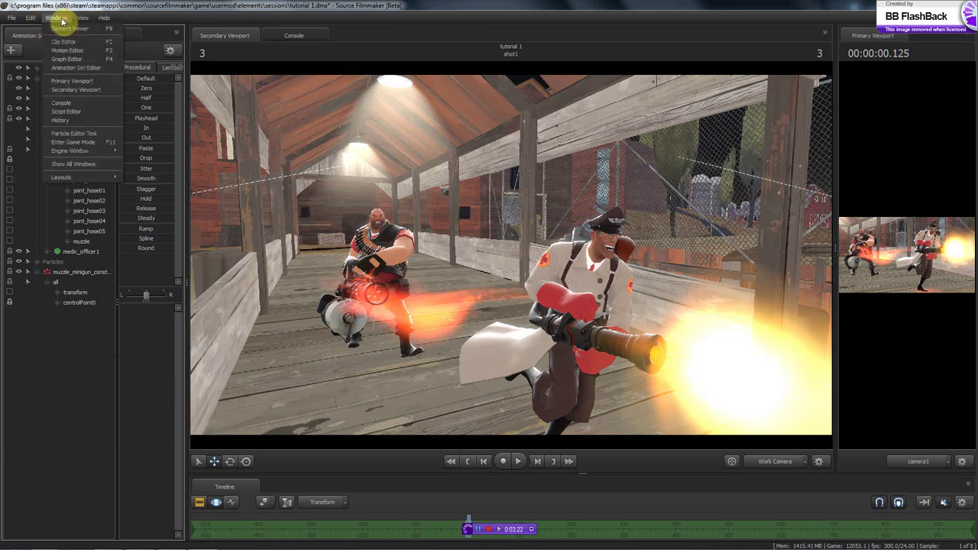
left_click(77, 135)
scroll(539, 251, "down", 3)
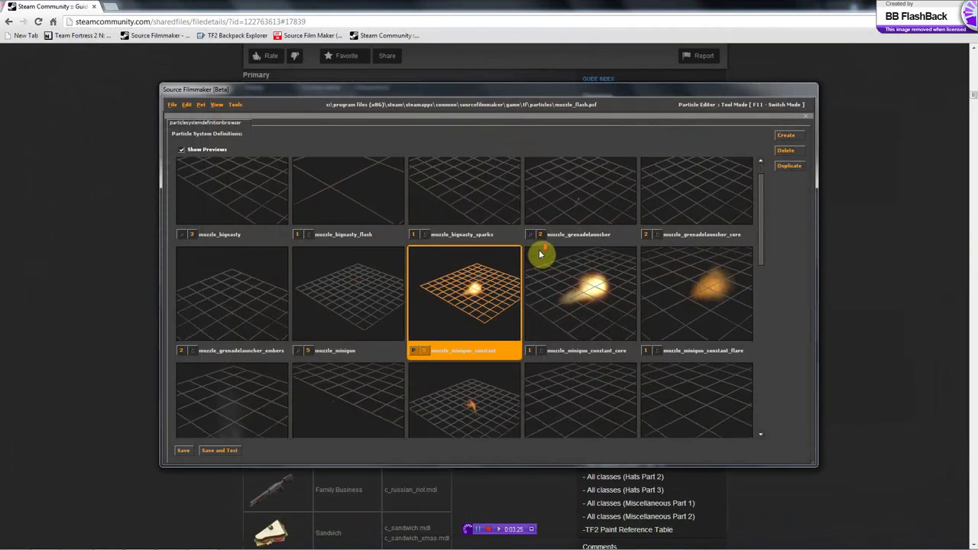
scroll(539, 251, "down", 4)
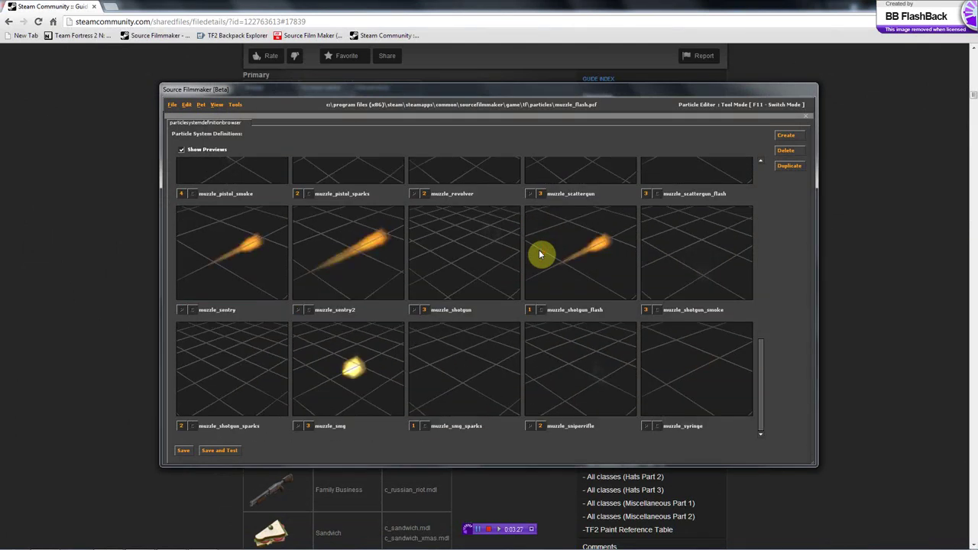
scroll(537, 250, "up", 4)
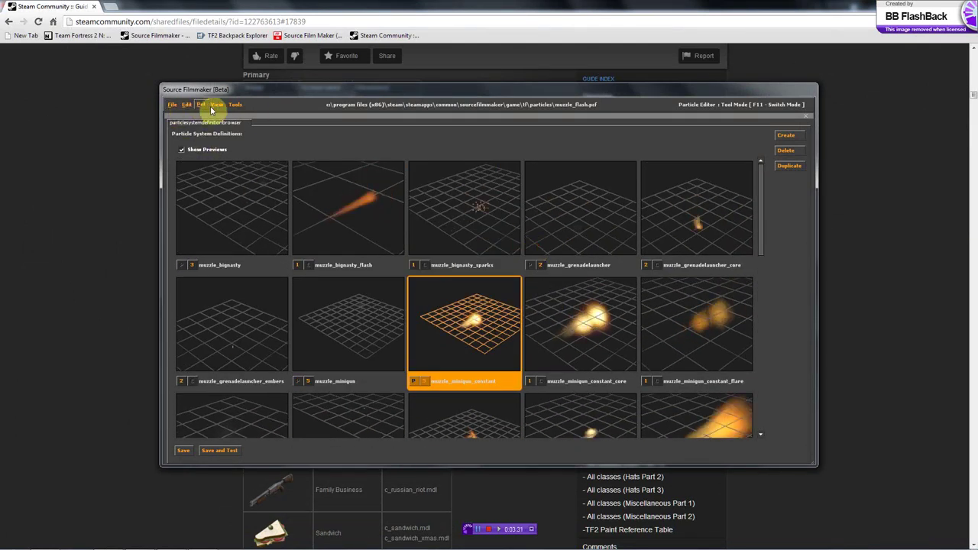
- Load shellejection.pcf in the Particle Editor to preview its particle system, and return to the session's main layout
left_click(174, 106)
left_click(176, 128)
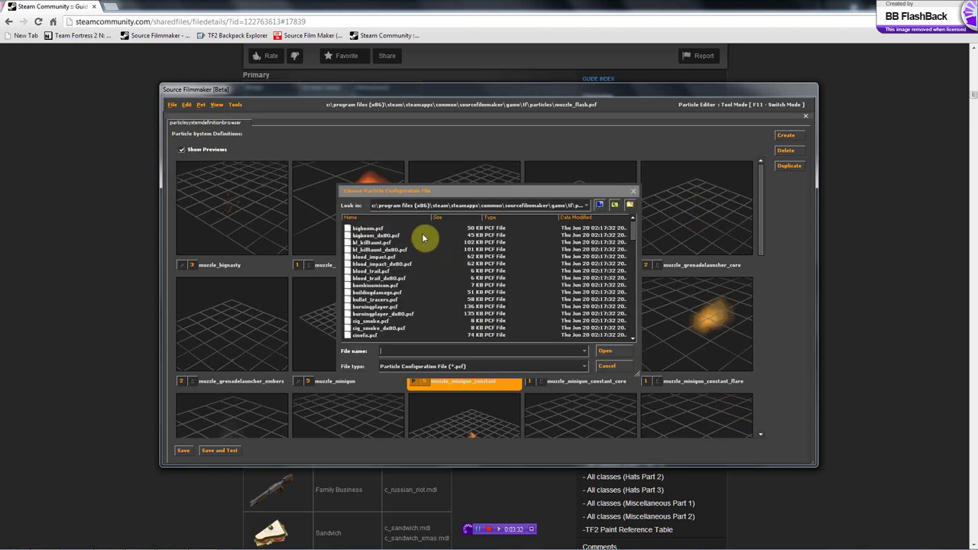
left_click(407, 264)
scroll(406, 264, "down", 8)
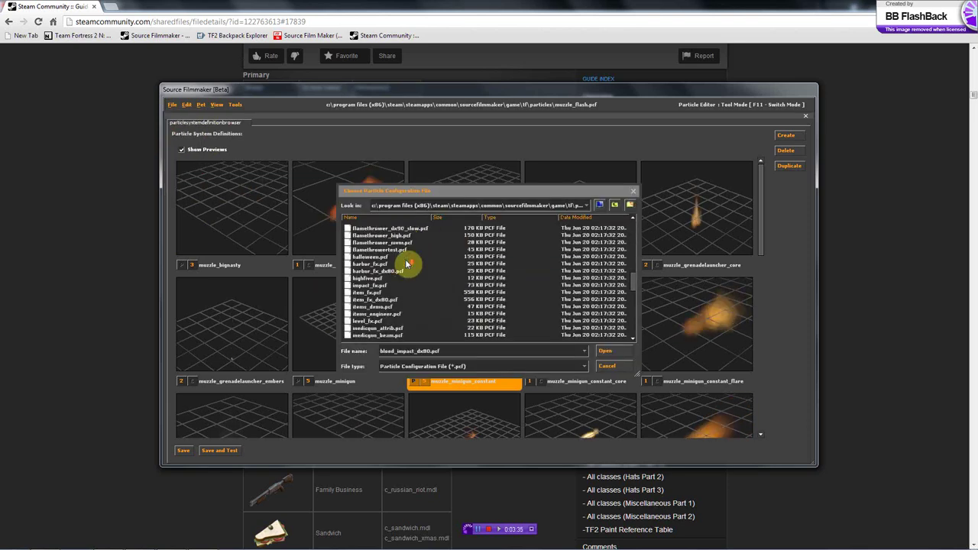
scroll(408, 266, "down", 2)
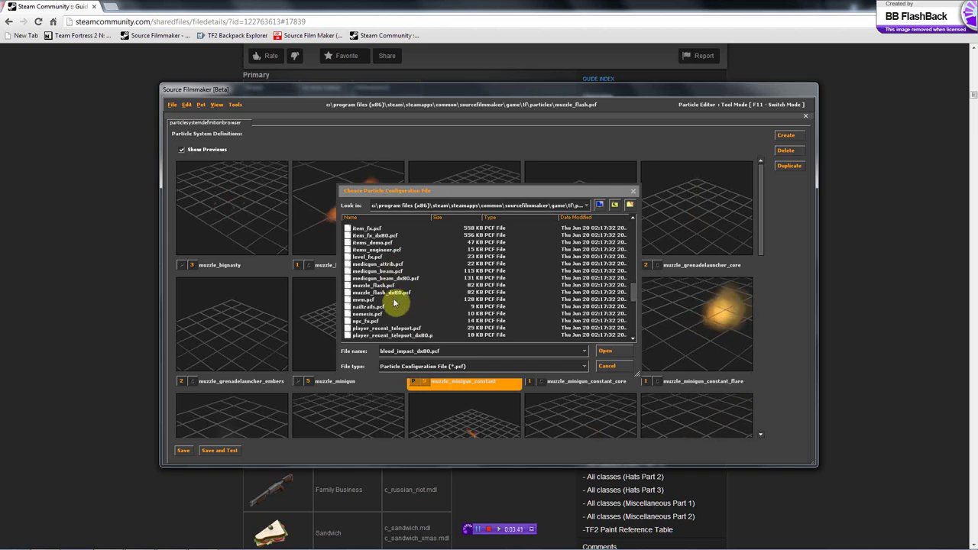
scroll(393, 306, "down", 2)
scroll(393, 306, "down", 4)
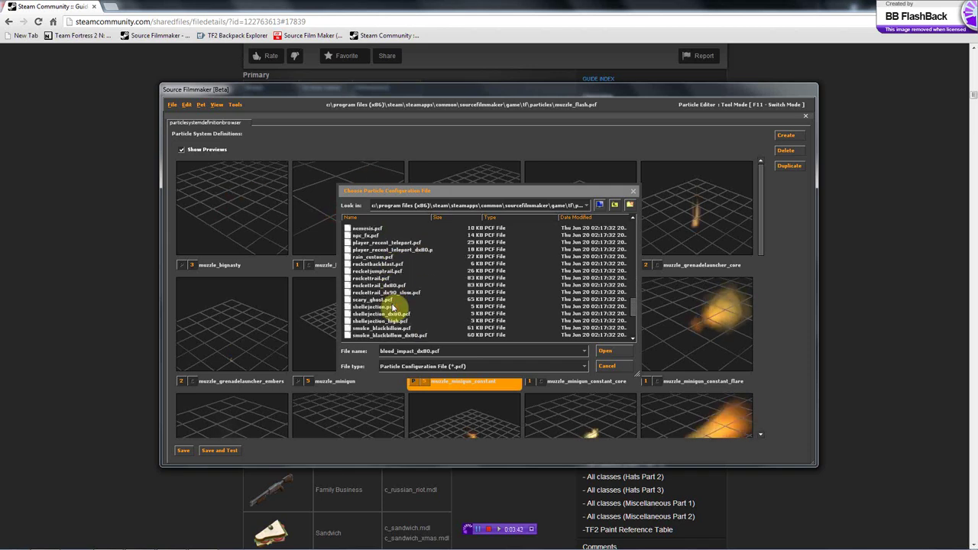
scroll(393, 307, "down", 2)
scroll(392, 309, "up", 1)
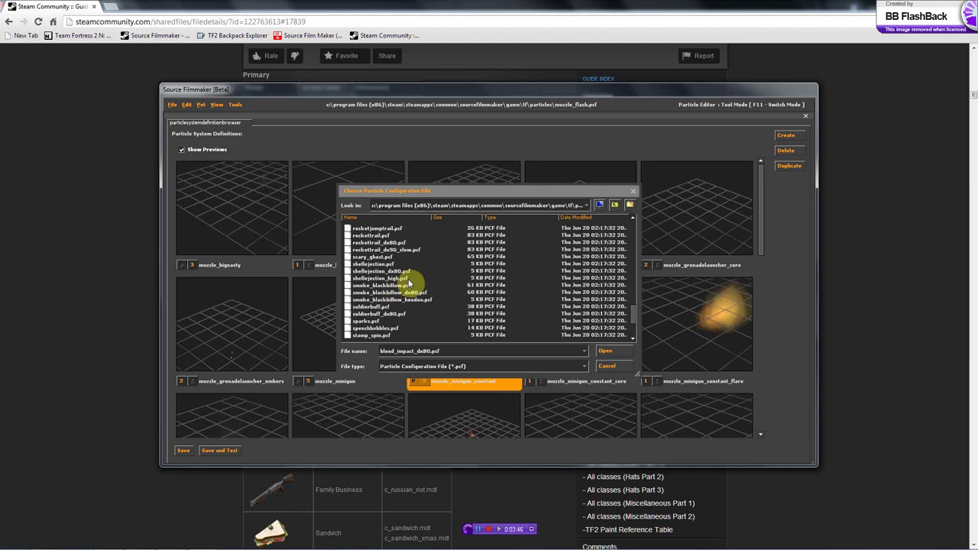
double_click(374, 264)
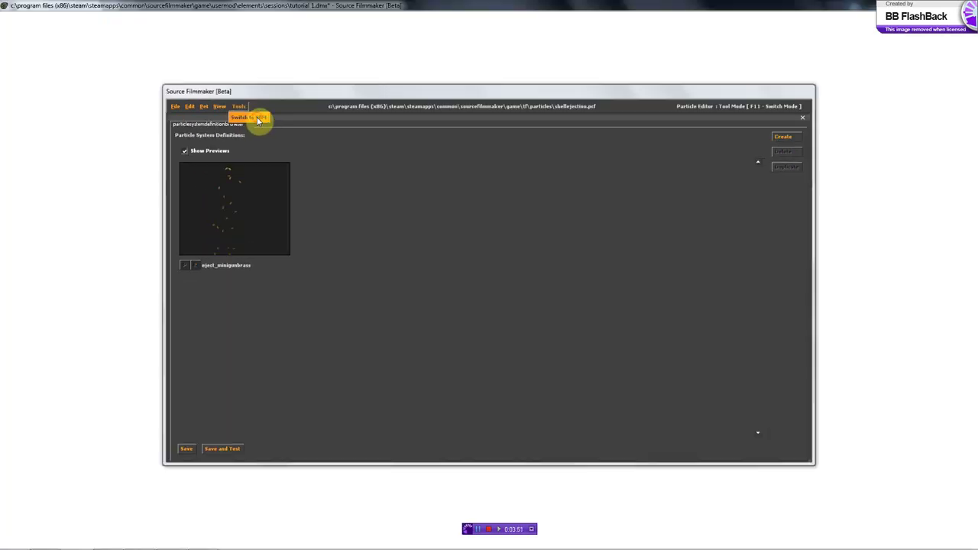
left_click(258, 116)
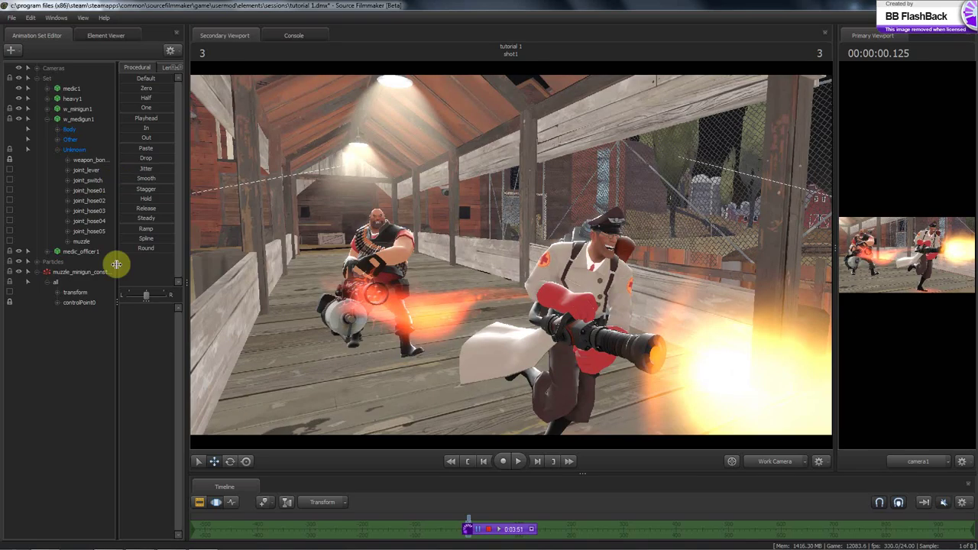
- Create an eject_minigunbrass particle system from shellejection_high.pcf with start time -5, emission duration 10 and particle system lifetime 10
right_click(62, 336)
left_click(100, 367)
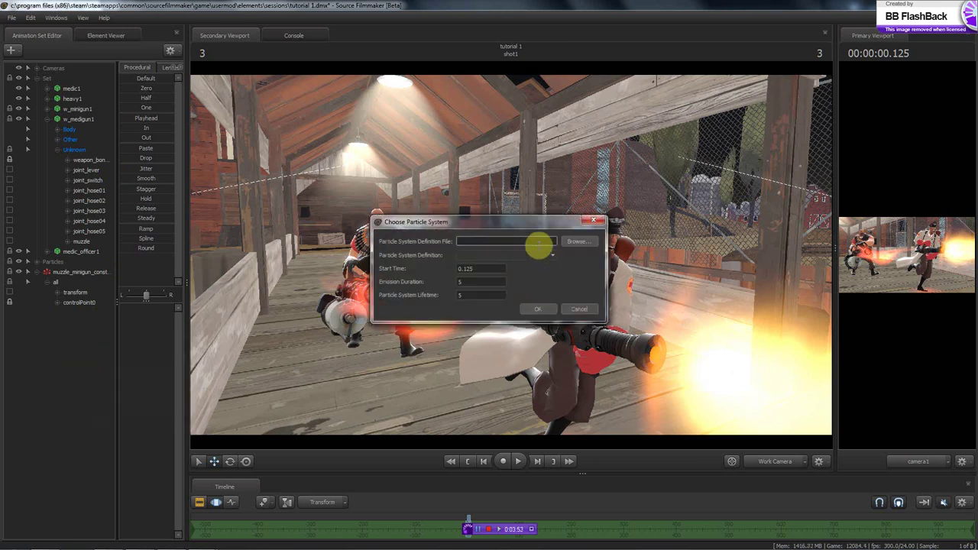
left_click(577, 241)
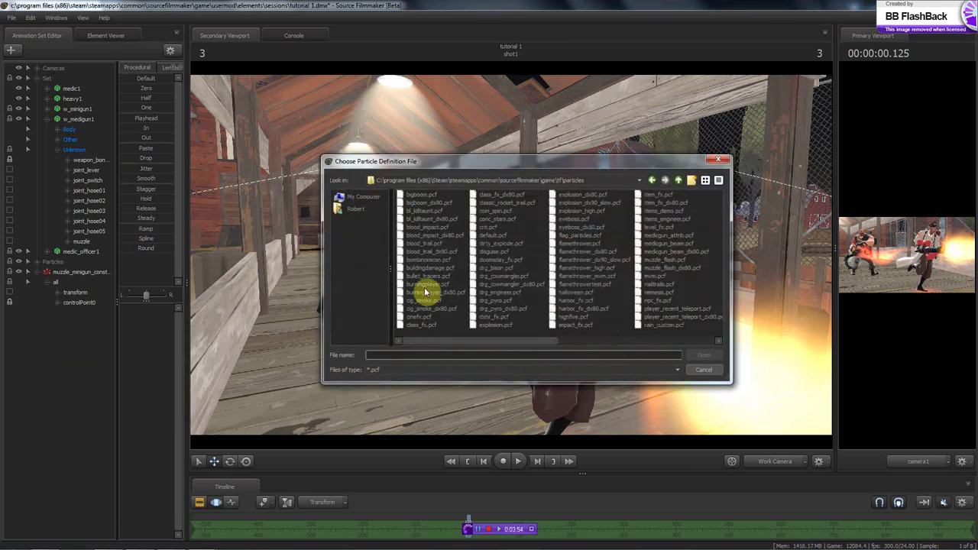
left_click(688, 338)
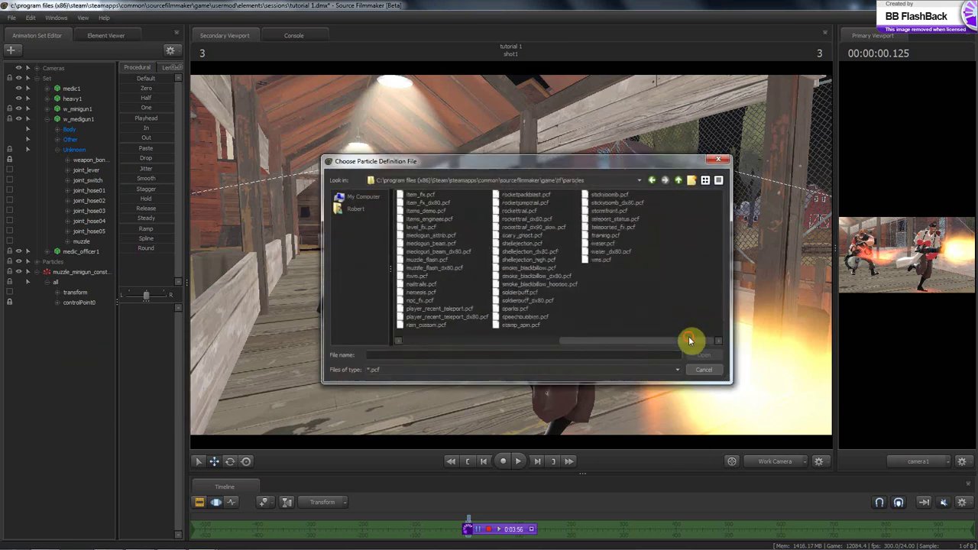
double_click(540, 263)
left_click(504, 264)
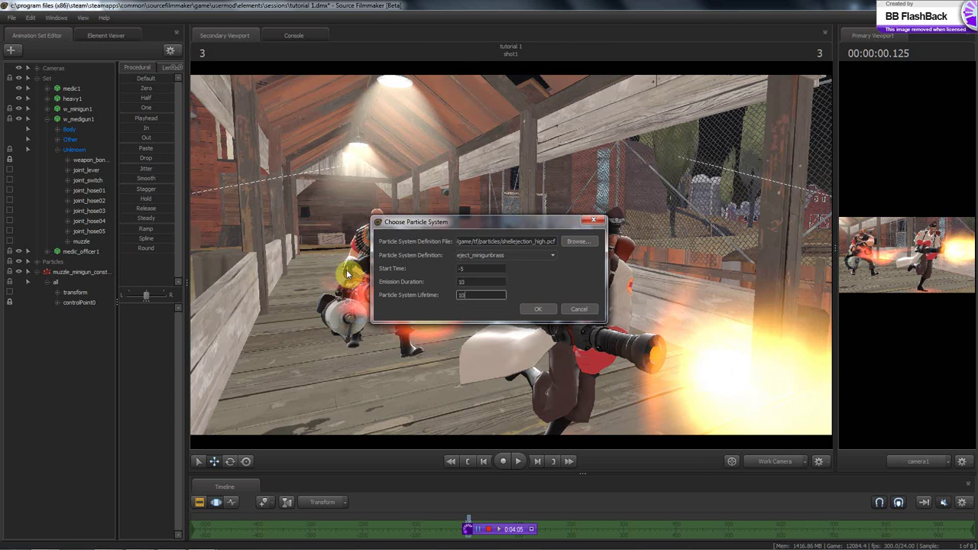
key("Return")
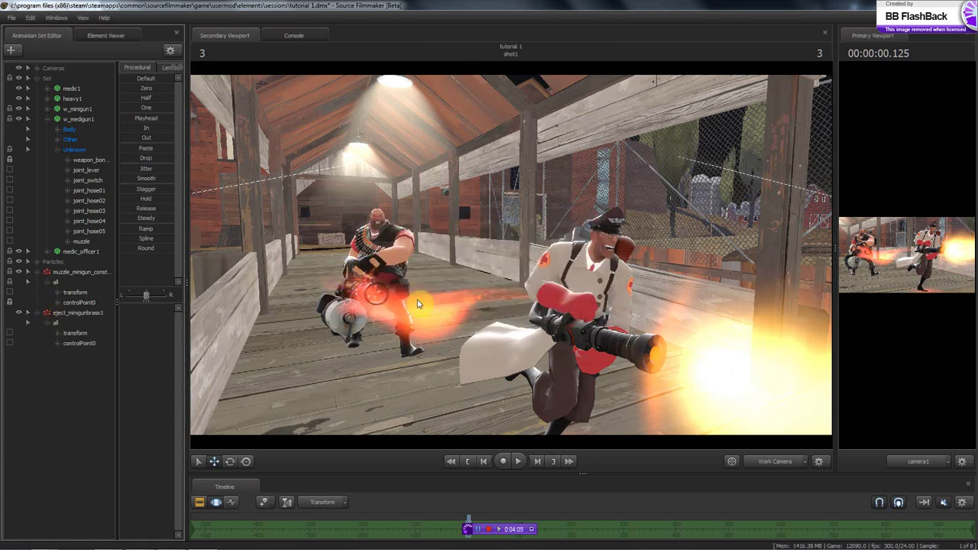
- Lock the eject_minigunbrass1 controlPoint0 to joint_hose01 of w_medigun1 and zero it so it snaps onto the joint
mouse_move(511, 255)
left_mouse_down()
mouse_move(546, 259)
mouse_move(511, 256)
mouse_move(520, 281)
mouse_move(511, 254)
mouse_move(498, 249)
left_mouse_up()
key("ctrl")
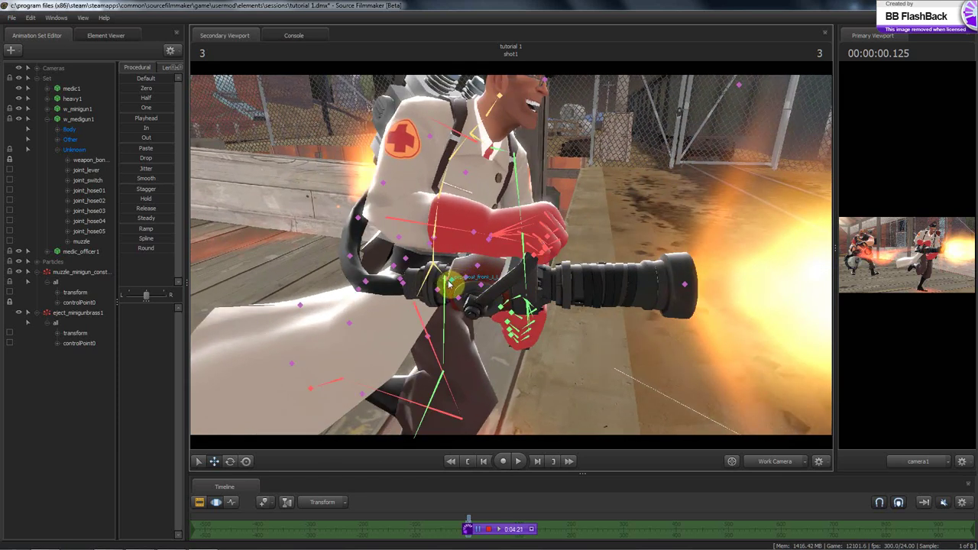
left_click(438, 293)
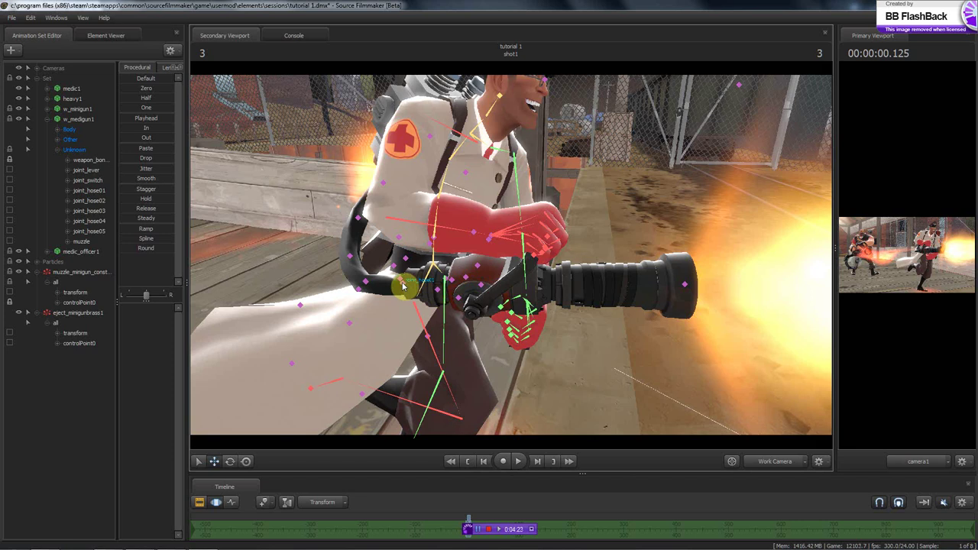
left_click(405, 286)
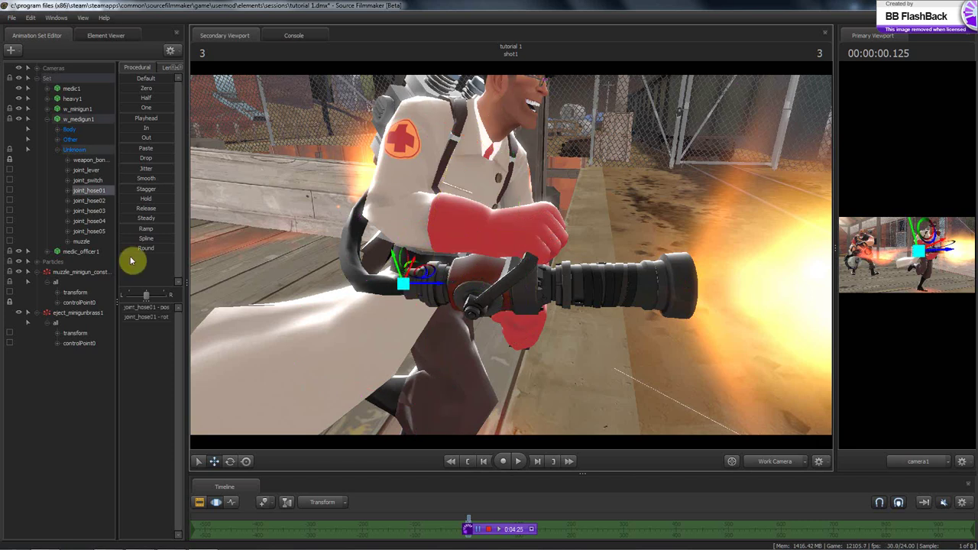
left_click(77, 345)
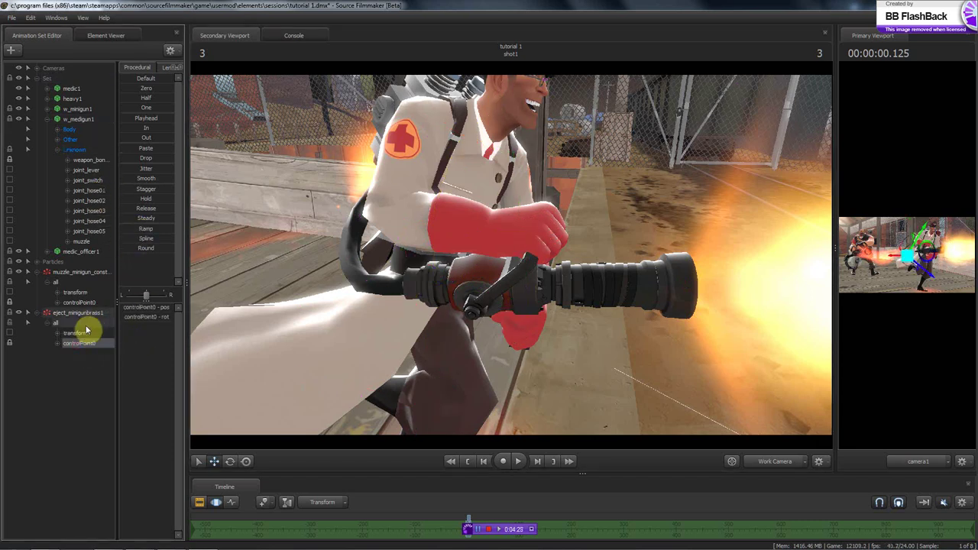
left_click(143, 88)
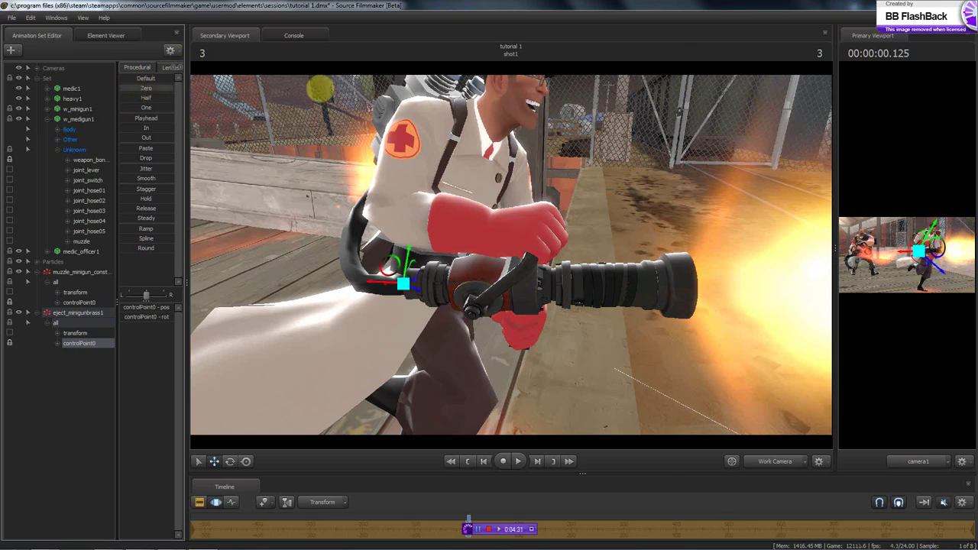
left_click(70, 451)
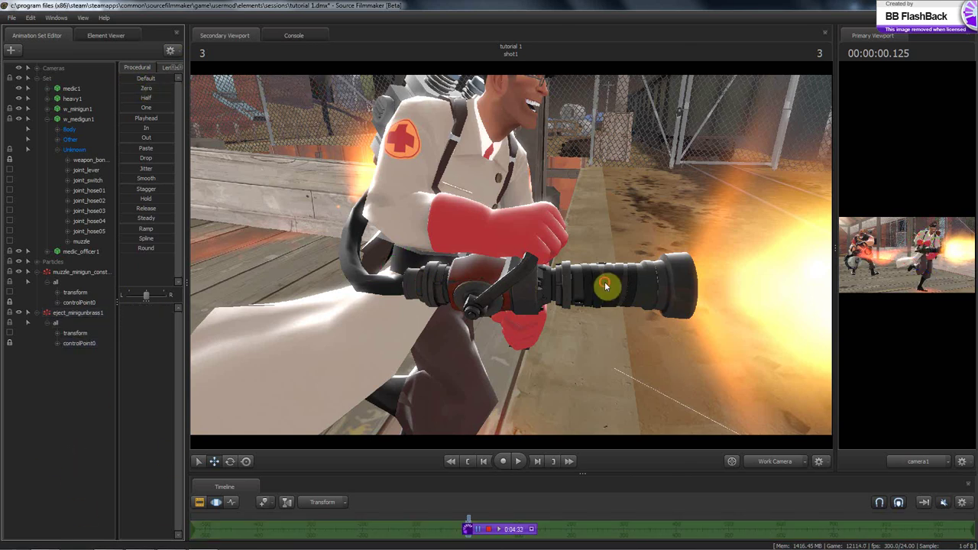
- Rotate the eject_minigunbrass1 controlPoint0 so the shells fly out behind the Medic's gun, checking the result through camera1
left_click_drag(607, 286, 512, 260)
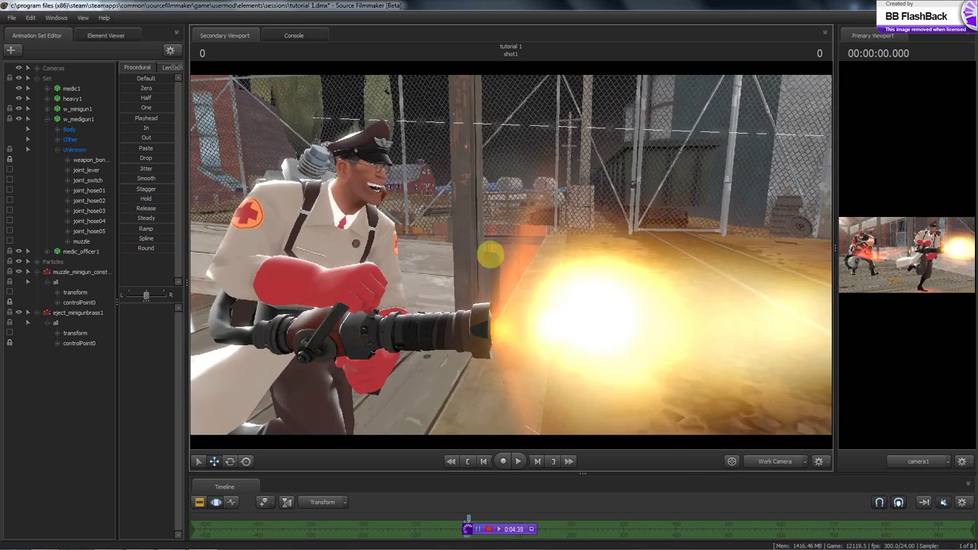
left_click_drag(490, 255, 511, 255)
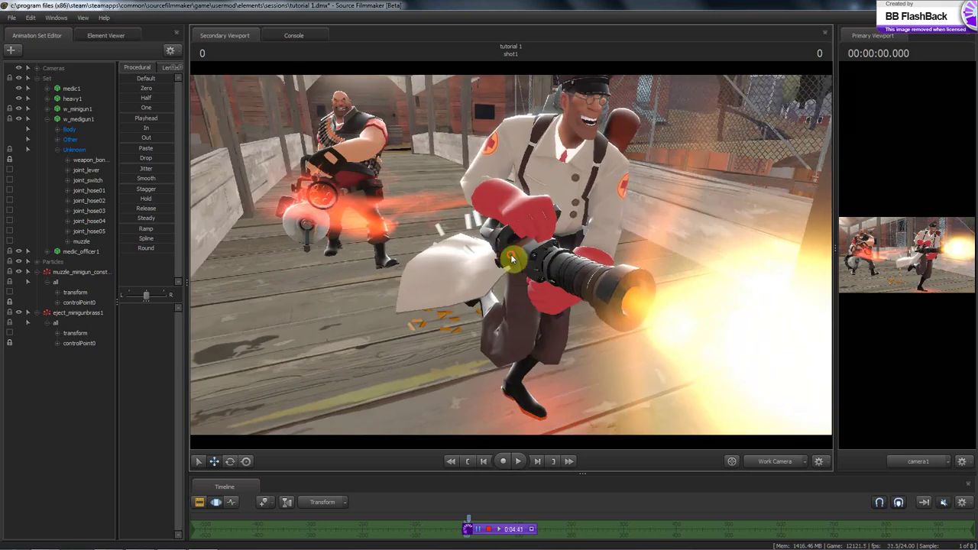
left_click(75, 343)
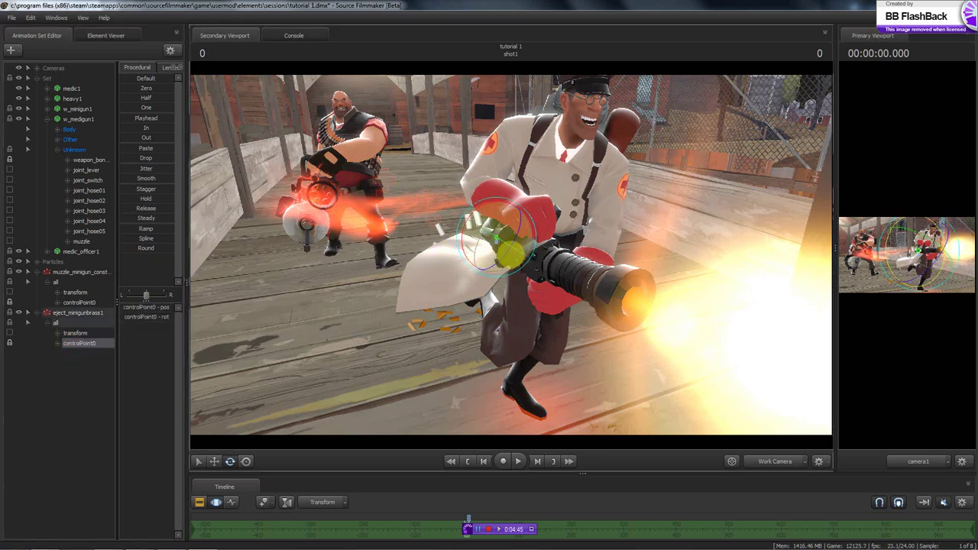
key("e")
left_click_drag(475, 246, 476, 246)
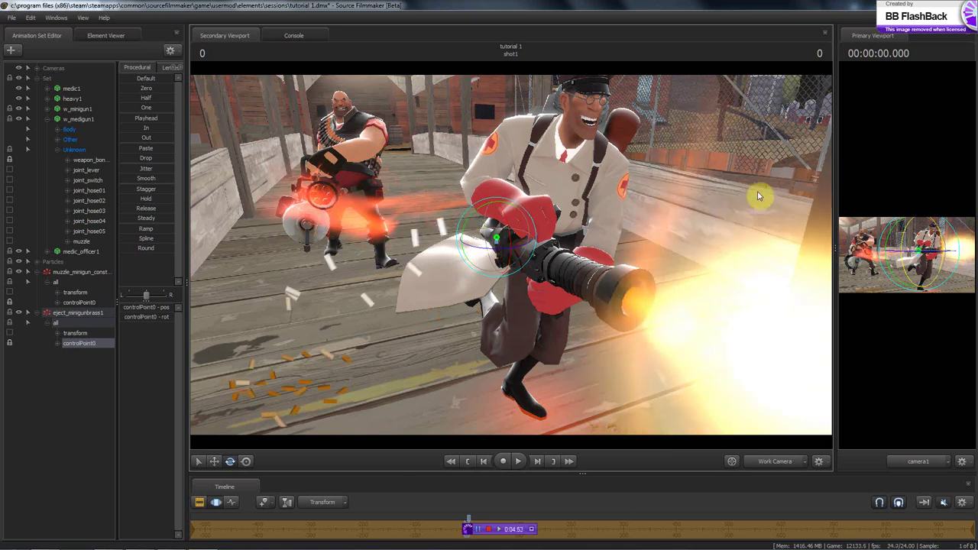
left_click_drag(835, 245, 258, 250)
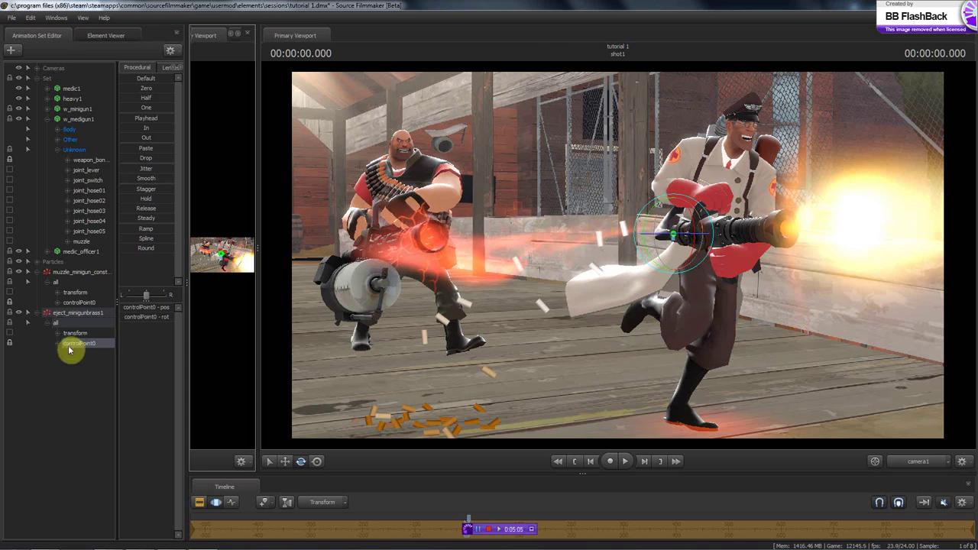
left_click(67, 389)
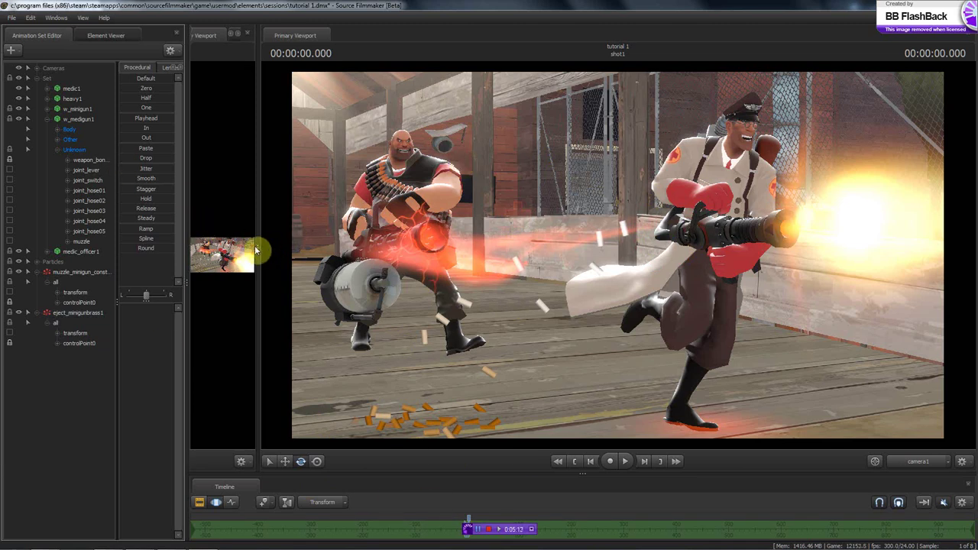
- Enable lighting in the work camera viewport and inspect the lit scene through both the work camera and camera1
left_click_drag(255, 245, 788, 285)
right_click(450, 194)
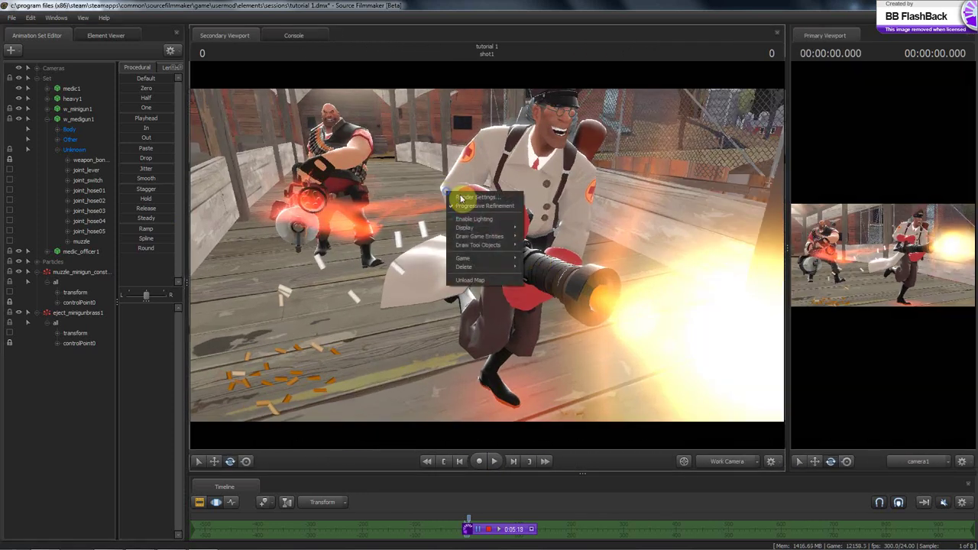
left_click(503, 220)
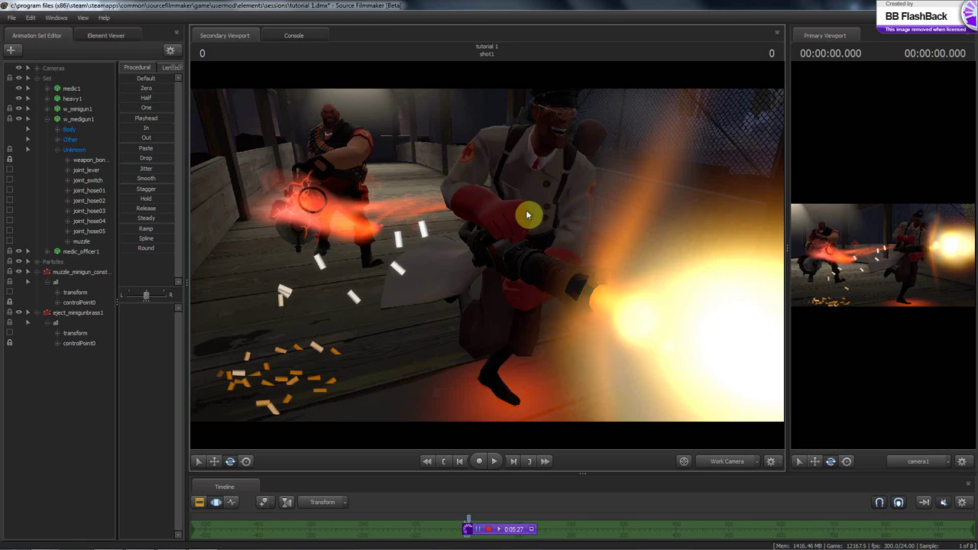
left_click_drag(537, 198, 487, 255)
key("s")
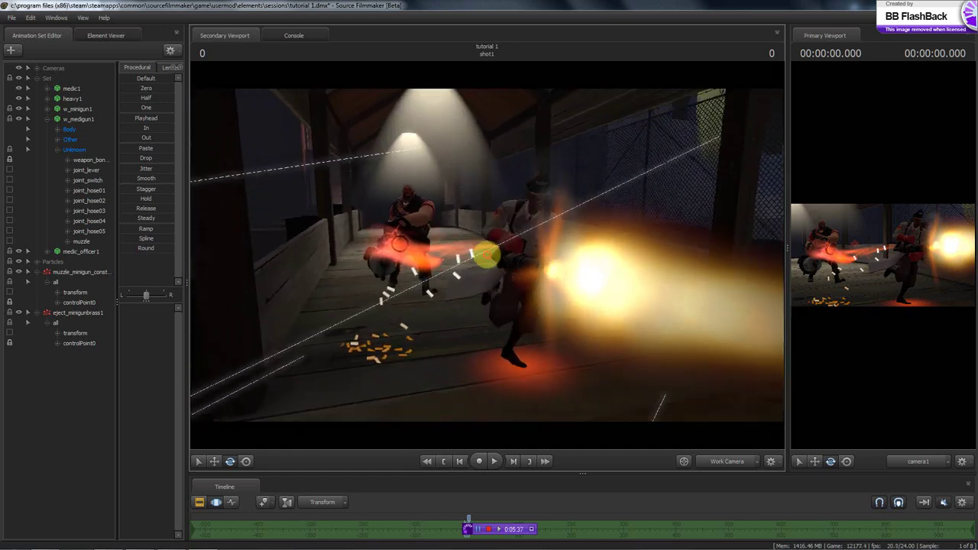
left_click_drag(787, 245, 245, 271)
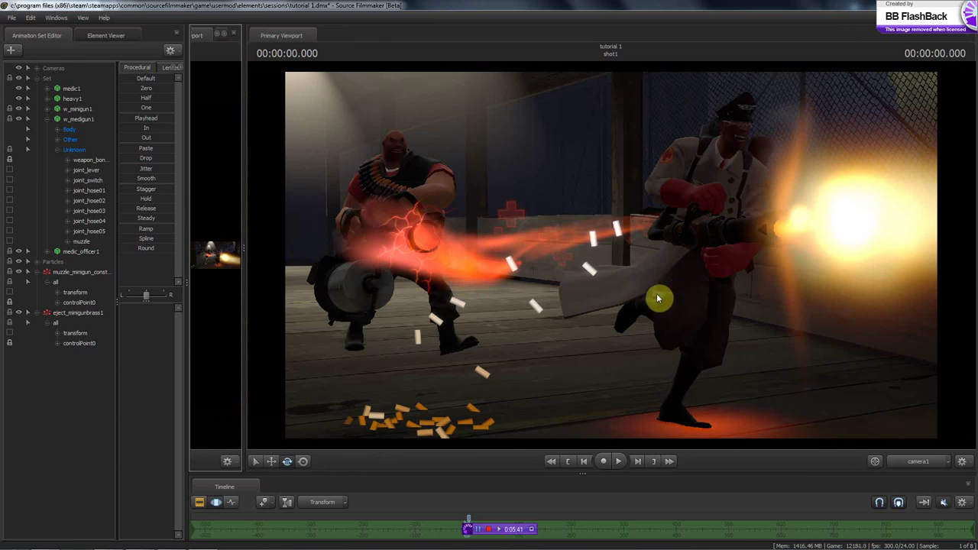
left_click_drag(263, 251, 591, 268)
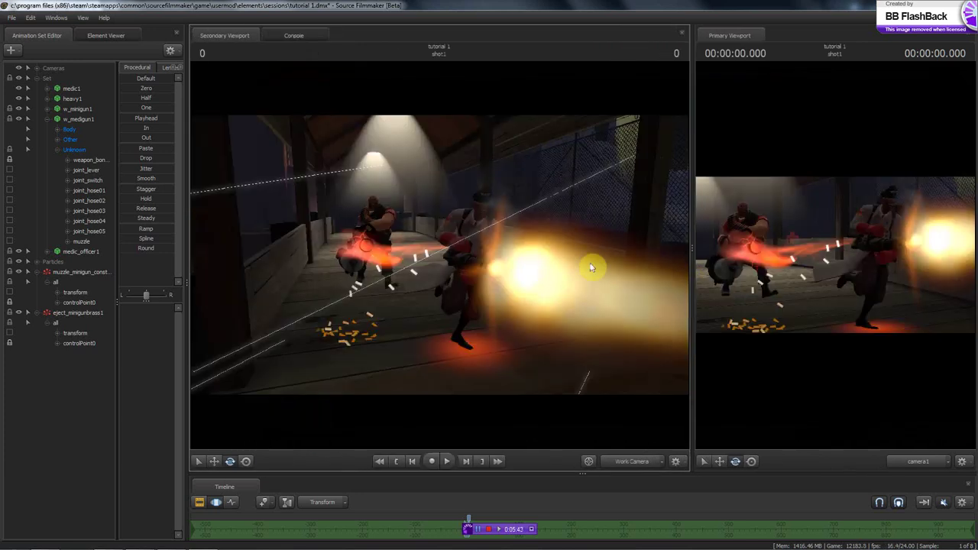
- Tidy the animation set list by collapsing the expanded entries and gathering both particle systems under the Particles group
left_click(48, 119)
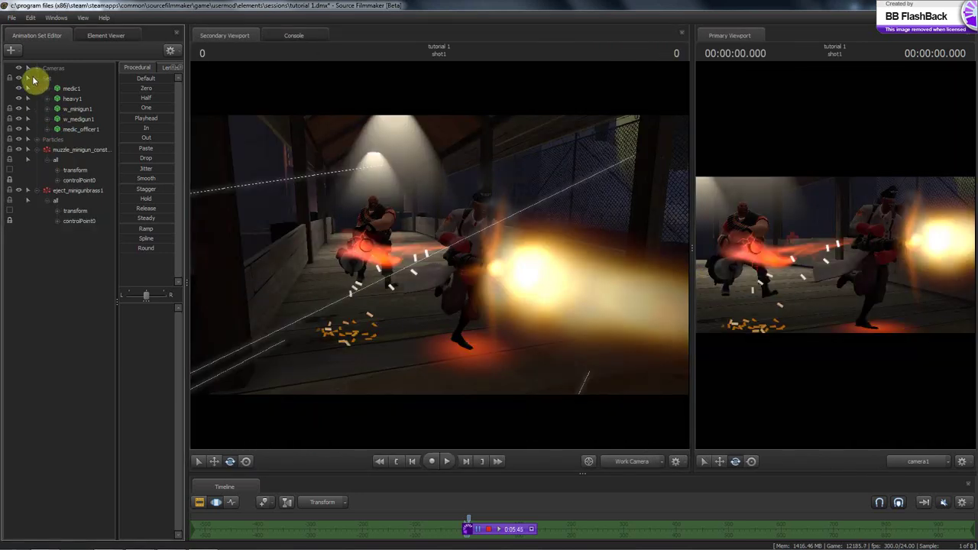
left_click(36, 78)
left_click(35, 101)
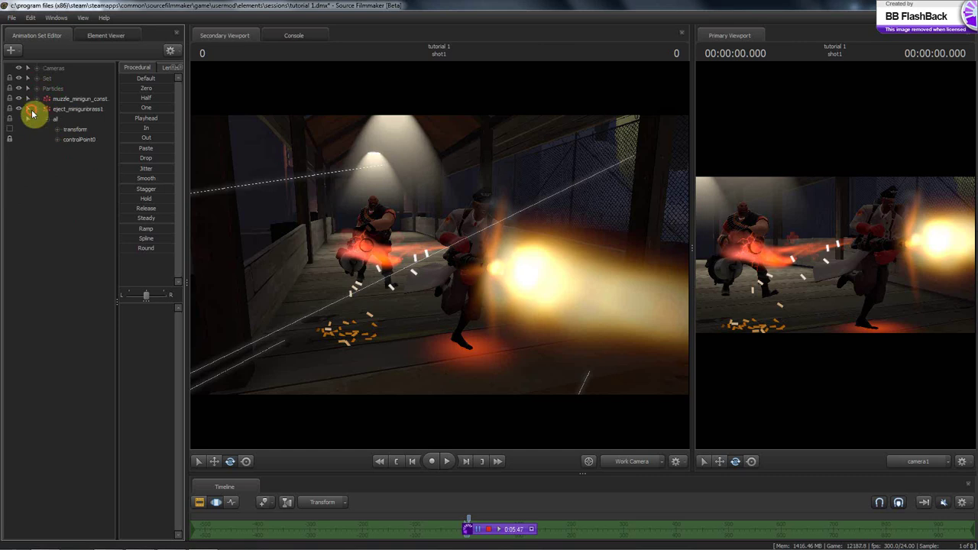
left_click(29, 109)
left_click(66, 107)
left_click(65, 99, "ctrl")
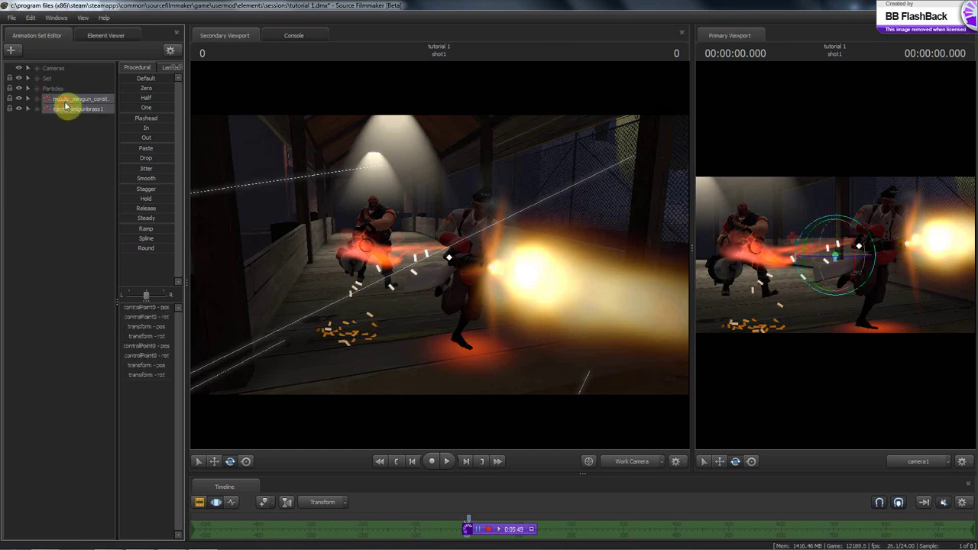
key("Delete")
- Create an animation set for a new light and look through that light in an enlarged secondary viewport
right_click(52, 133)
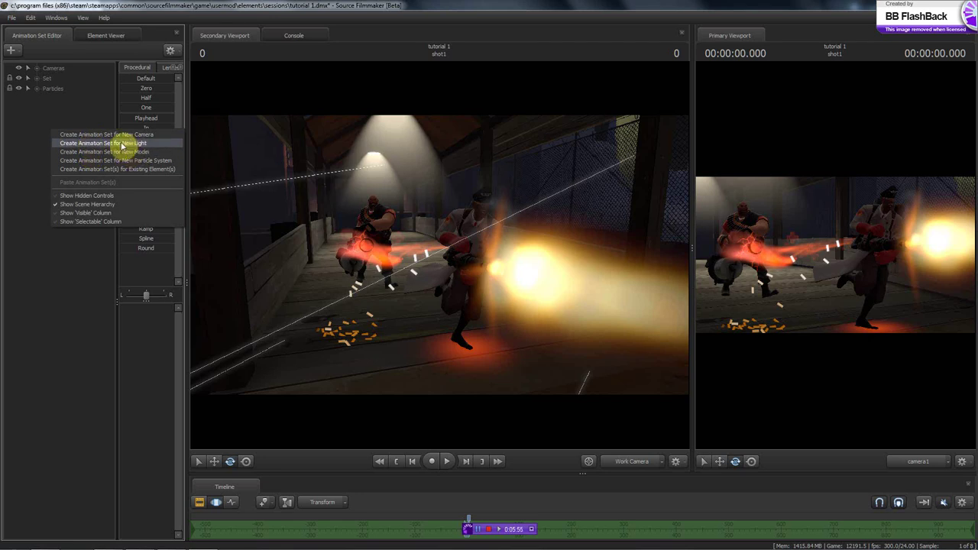
left_click(120, 142)
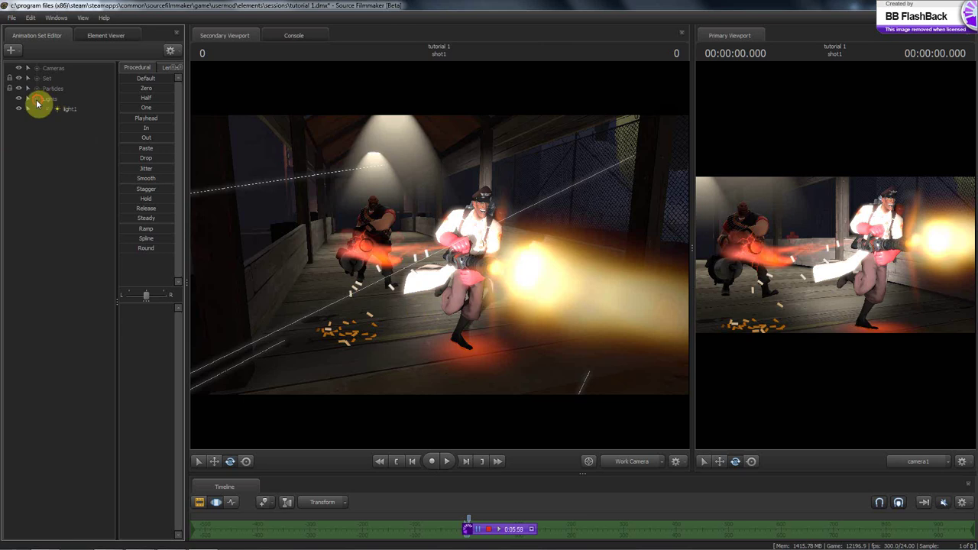
left_click(61, 111)
left_click_drag(68, 112, 352, 216)
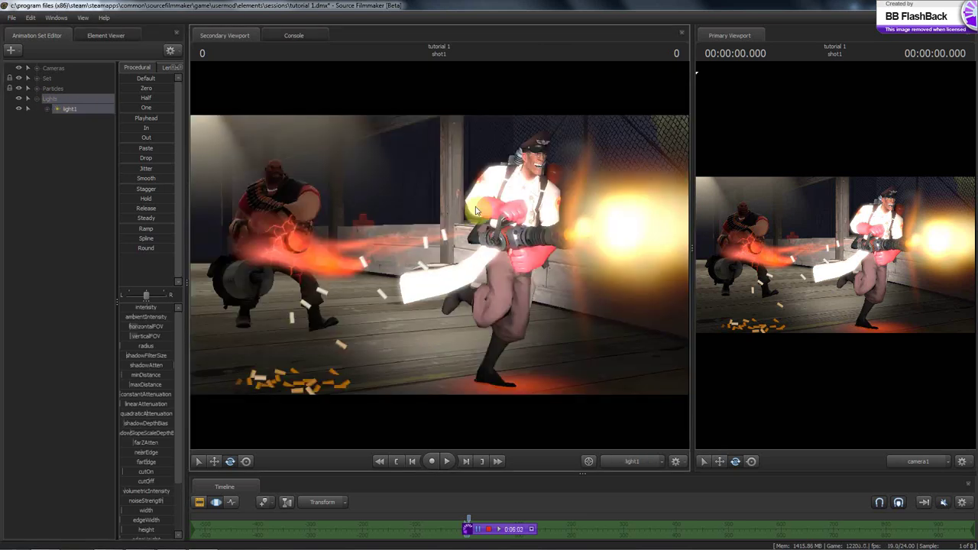
left_click_drag(695, 248, 923, 249)
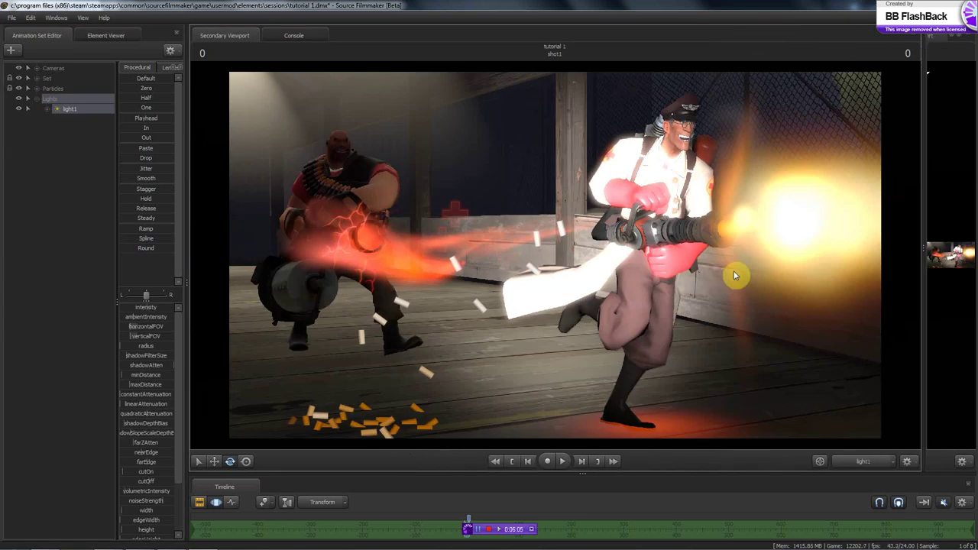
- Move light1 around to the Medic's front and aim it at him, checking the lighting through camera1
left_click(541, 253)
mouse_move(542, 254)
left_mouse_down()
mouse_move(555, 253)
mouse_move(519, 257)
mouse_move(555, 258)
left_mouse_up()
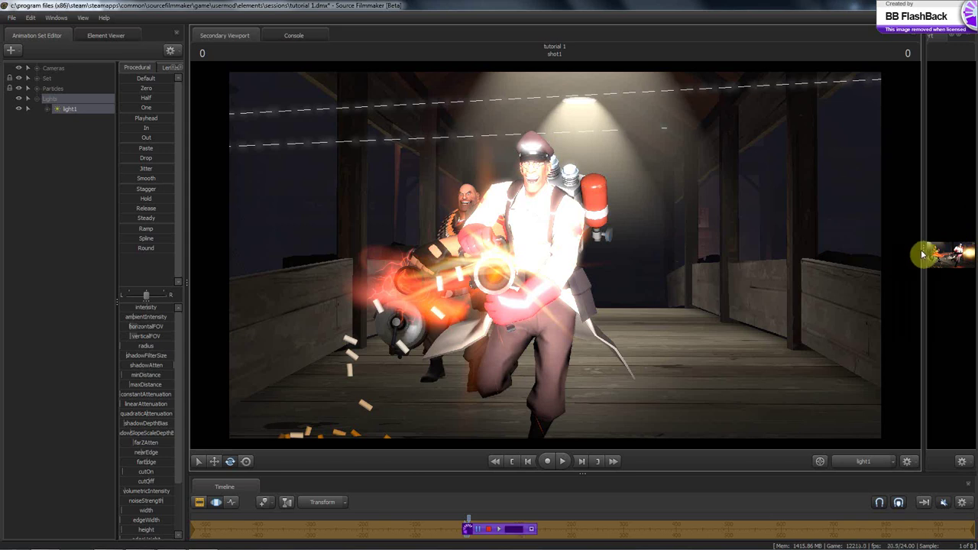
left_click_drag(922, 255, 481, 255)
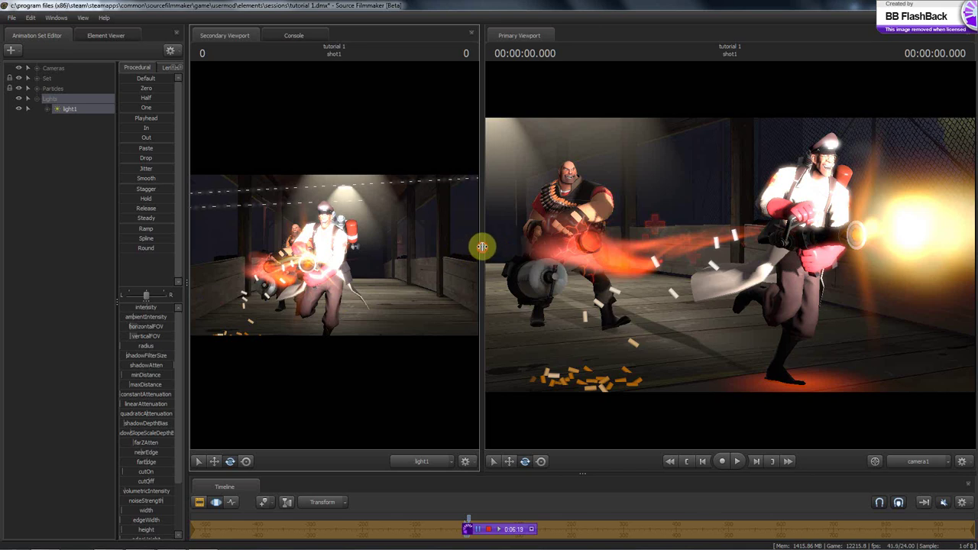
left_click_drag(482, 247, 689, 253)
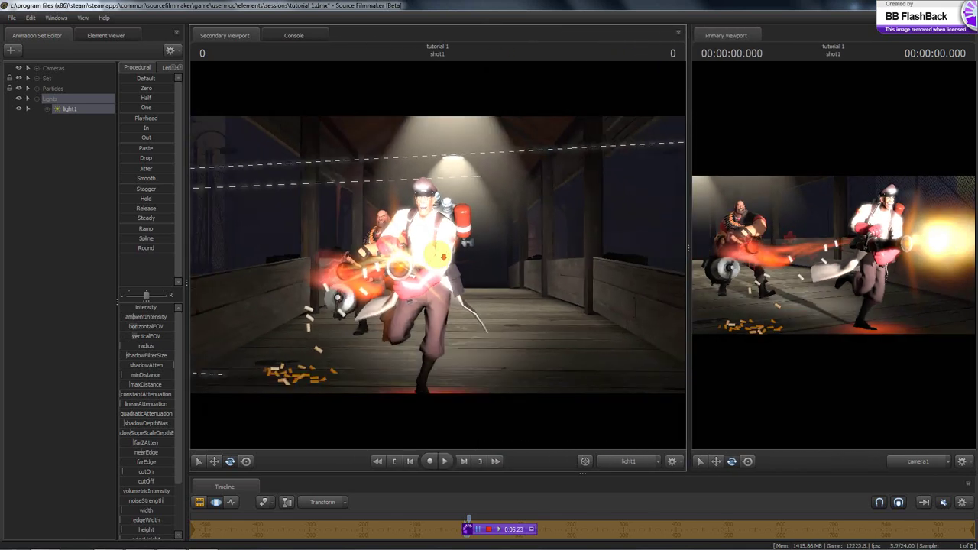
- Refine light1's position closer to the Medic and narrow its field of view so it frames him tightly
key("w")
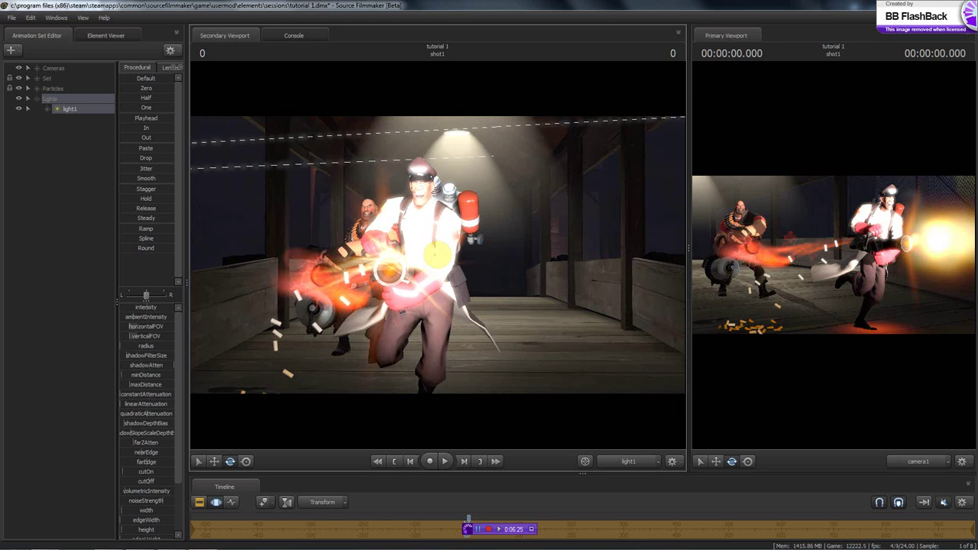
key("w")
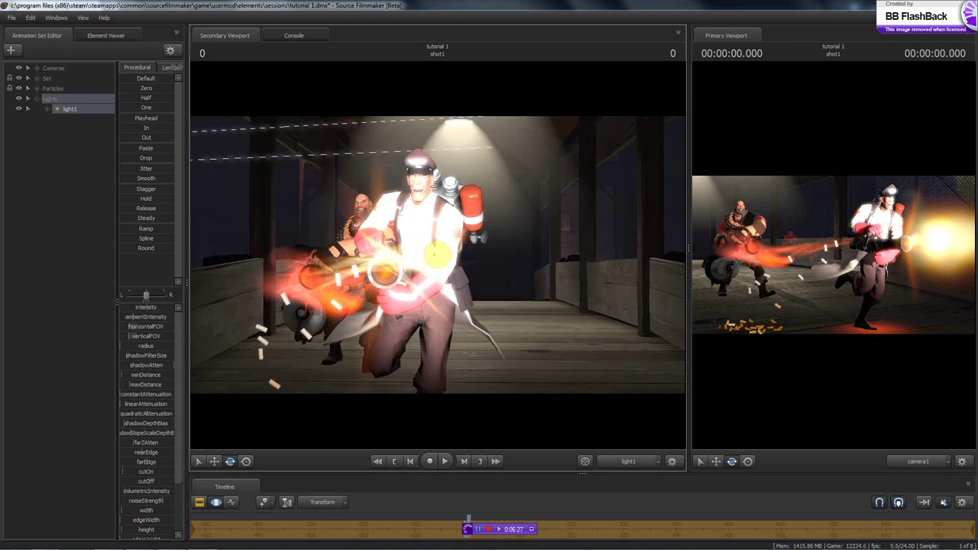
left_click_drag(437, 256, 431, 255)
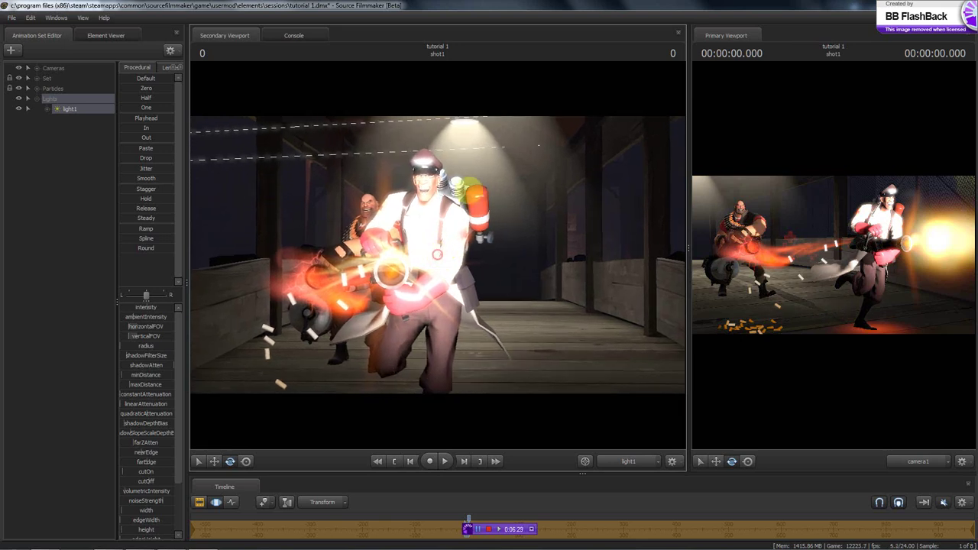
left_click_drag(471, 191, 438, 252)
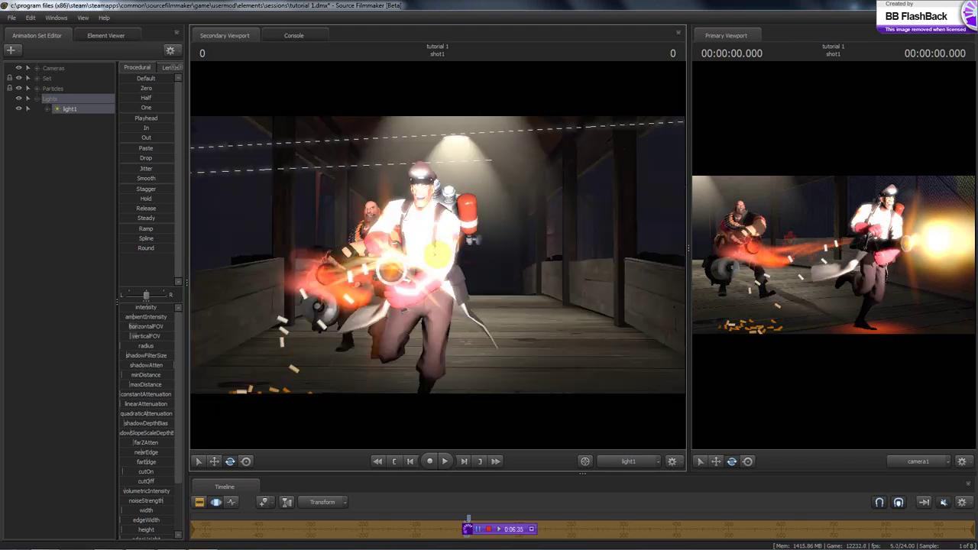
right_click_drag(438, 255, 438, 251, "alt")
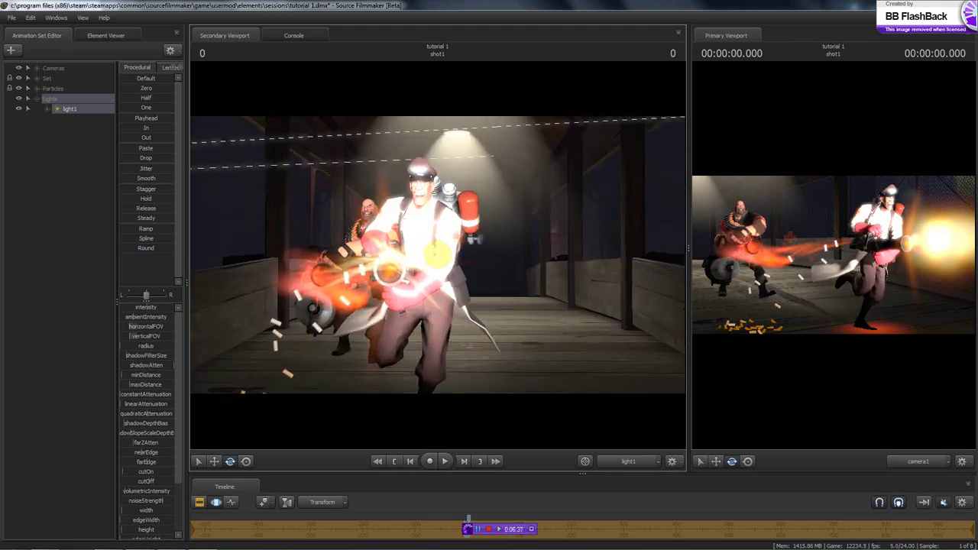
scroll(437, 255, "up", 1)
left_click_drag(443, 254, 437, 255)
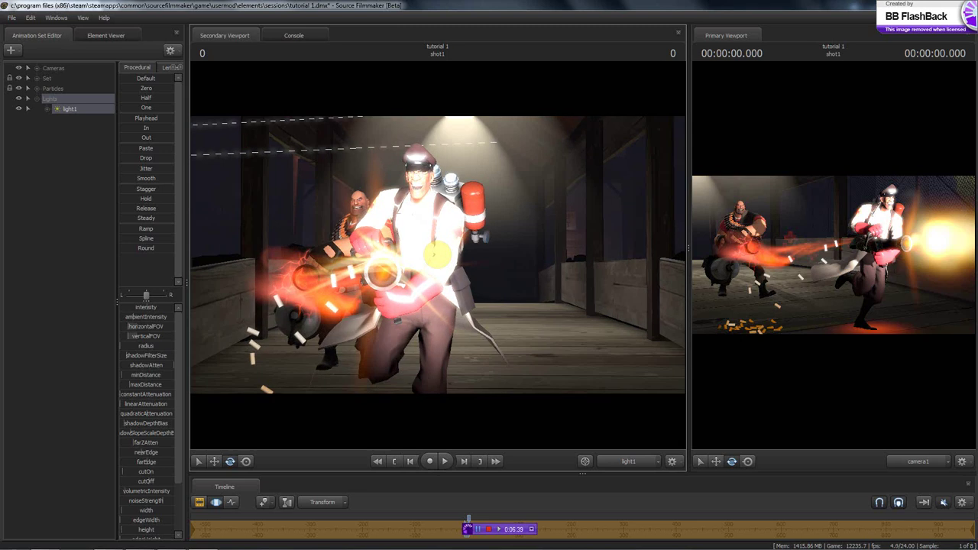
right_click_drag(443, 257, 437, 255, "alt")
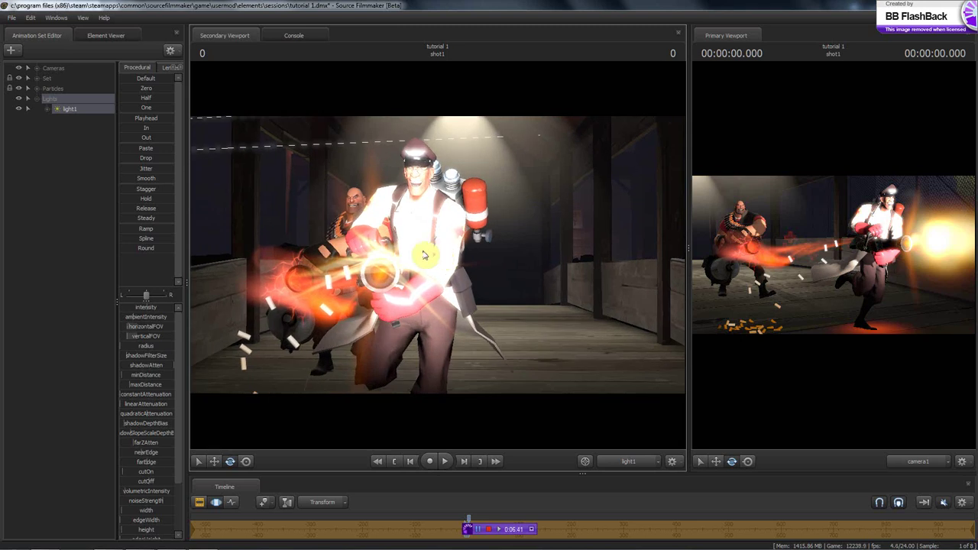
- Lower light1's intensity and tint it warm yellow by reducing its green and blue values, checking through camera1
left_click(145, 307)
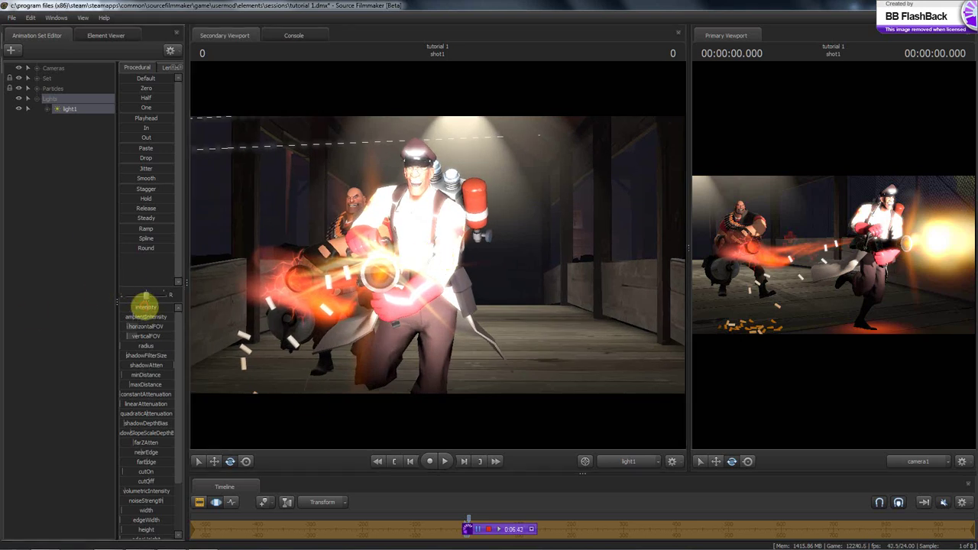
left_click_drag(141, 306, 138, 306)
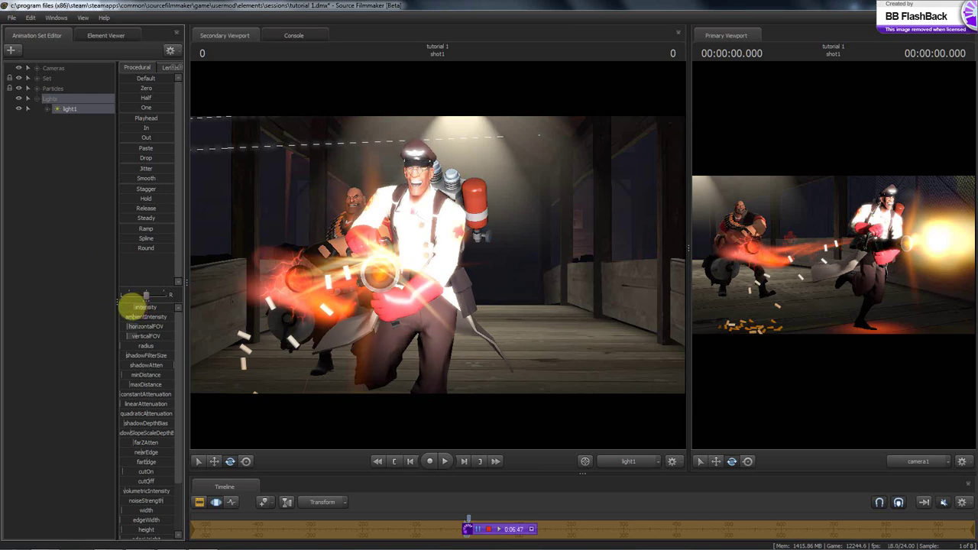
scroll(126, 394, "down", 2)
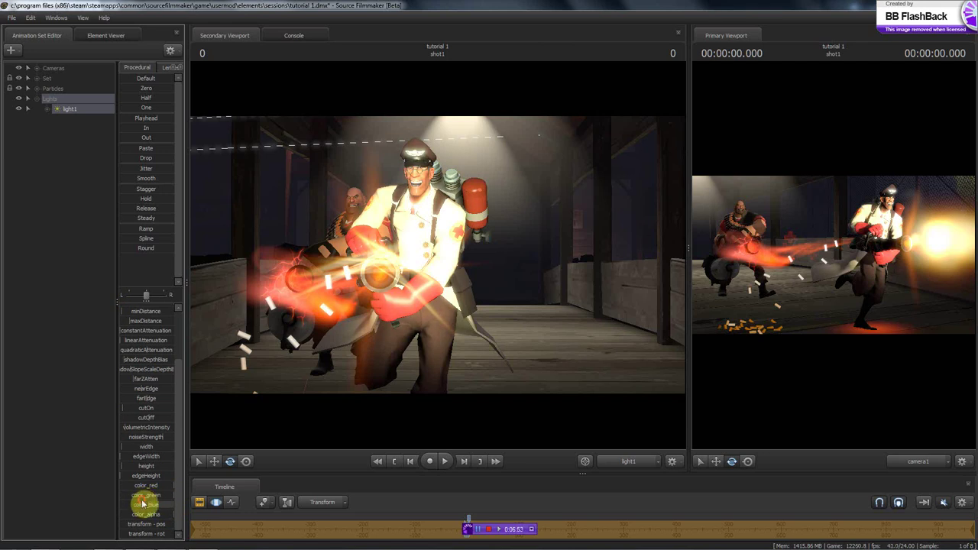
left_click_drag(687, 248, 372, 264)
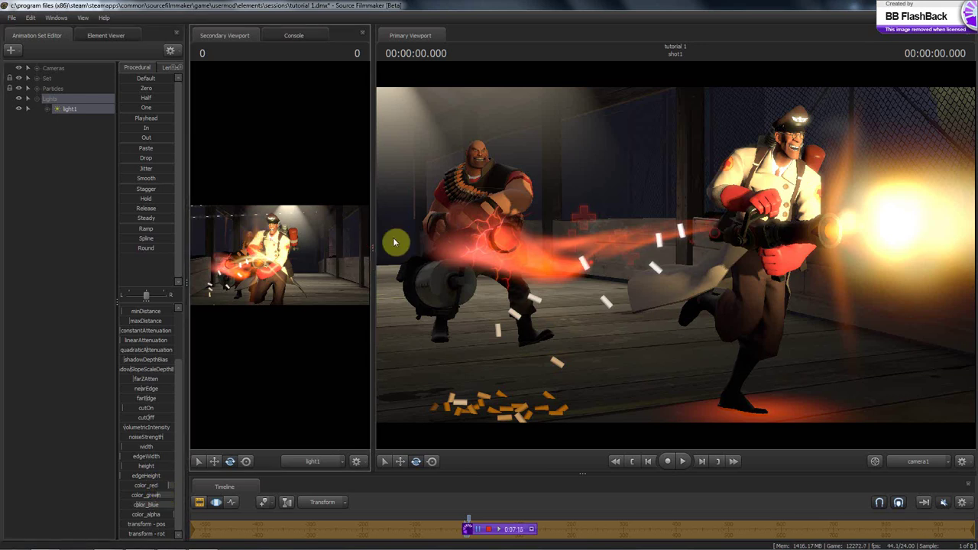
left_click_drag(371, 245, 868, 243)
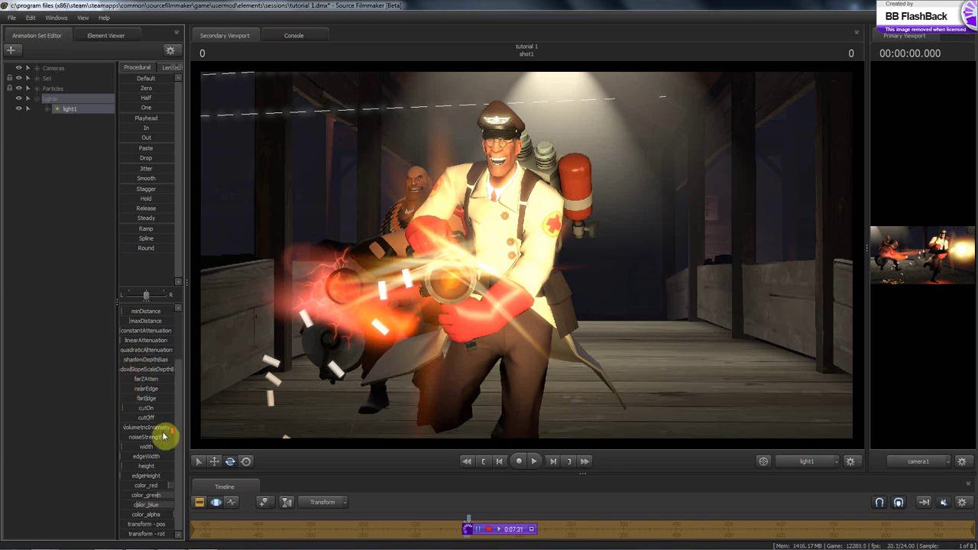
- Vary light1's shadowAtten between its minimum and maximum, comparing the shadows through camera1
scroll(138, 430, "up", 2)
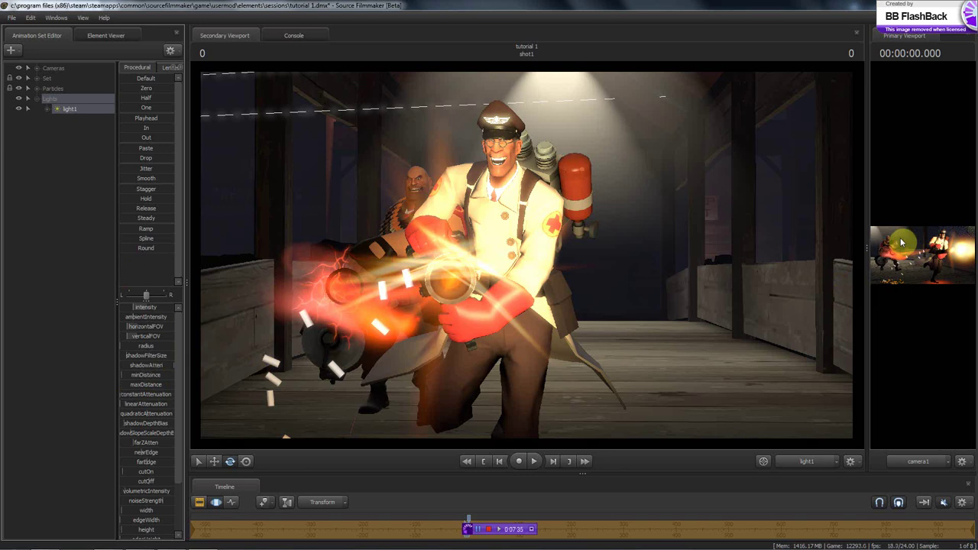
left_click_drag(869, 246, 509, 307)
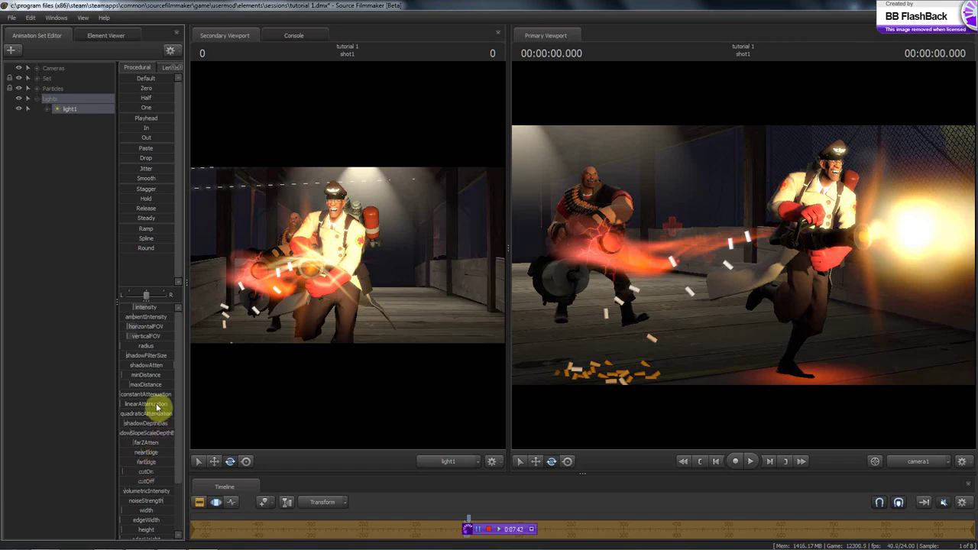
left_click_drag(172, 365, 3, 364)
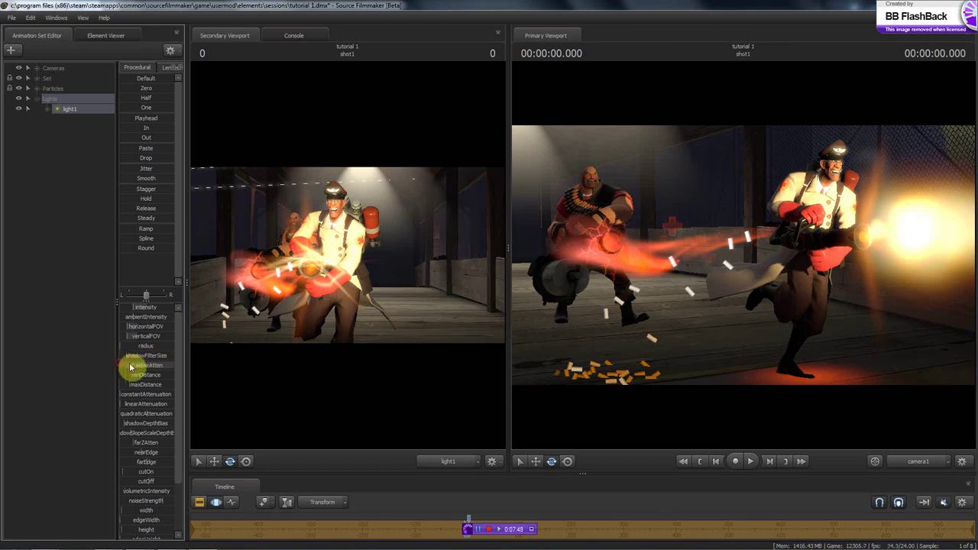
left_click(208, 365)
left_click_drag(129, 365, 194, 367)
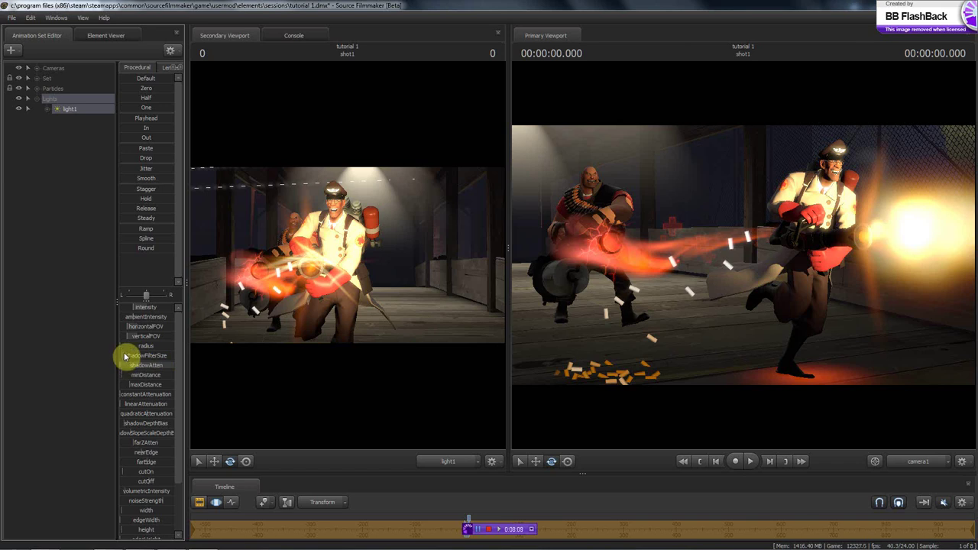
- Fine-tune the softness of light1's shadow edges with shadowFilterSize, judging it in a work camera close-up of the Medic and through camera1
left_click(507, 249)
left_click_drag(557, 254, 557, 256)
key("ctrl+z")
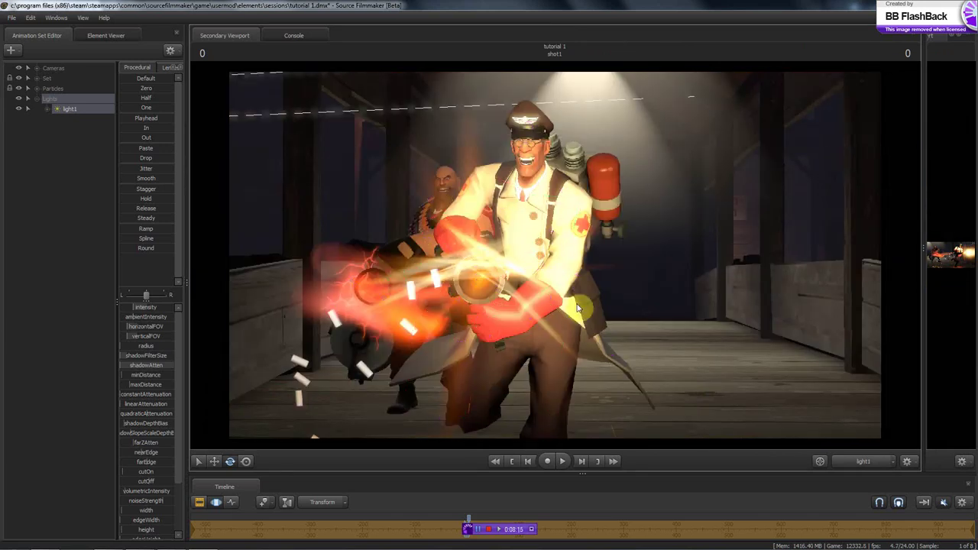
left_click(849, 462)
left_click_drag(540, 326, 566, 228)
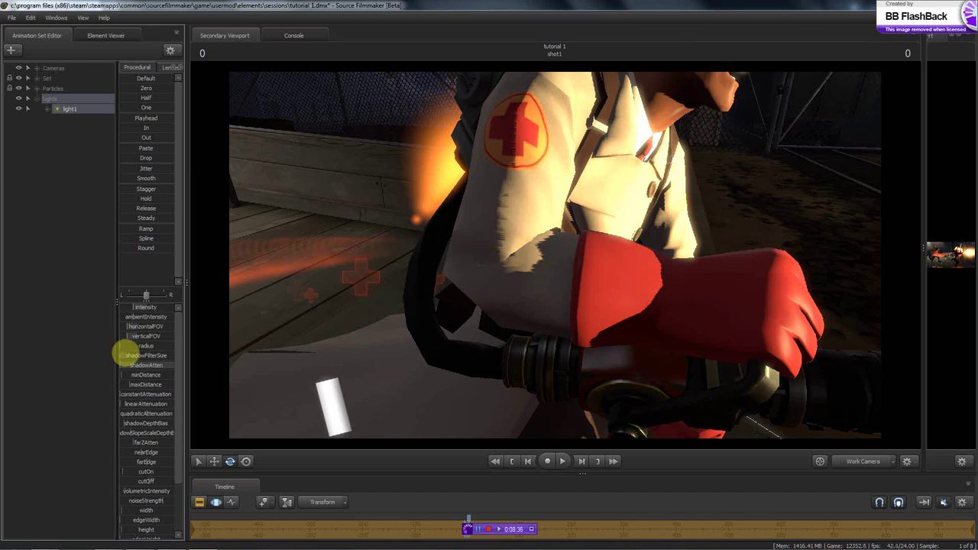
left_click_drag(126, 353, 129, 354)
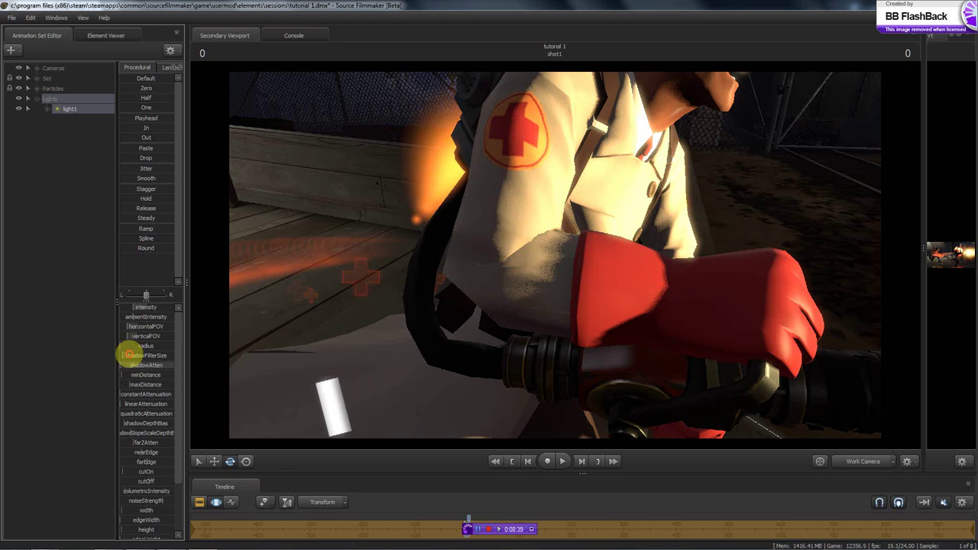
left_click_drag(125, 355, 123, 357)
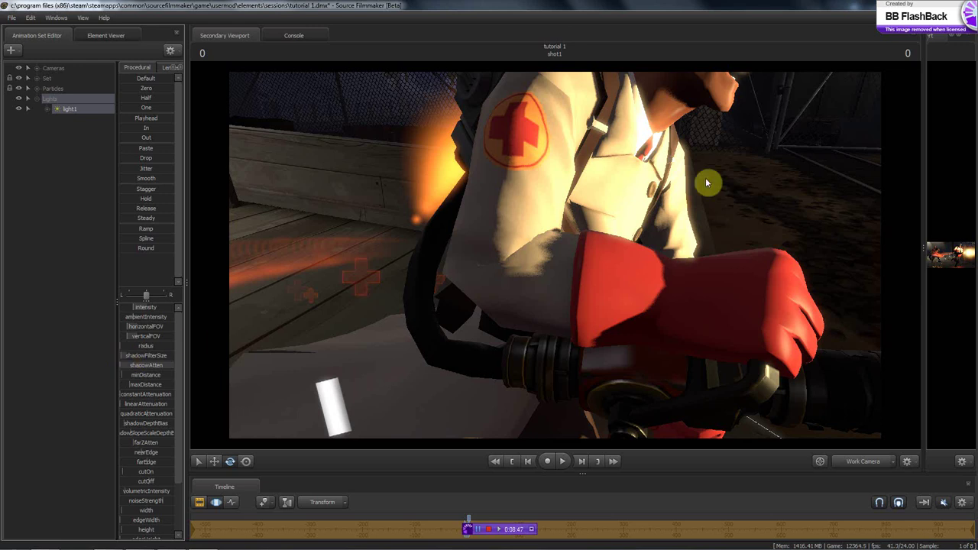
left_click_drag(513, 295, 554, 255)
key("s")
left_click_drag(927, 252, 340, 271)
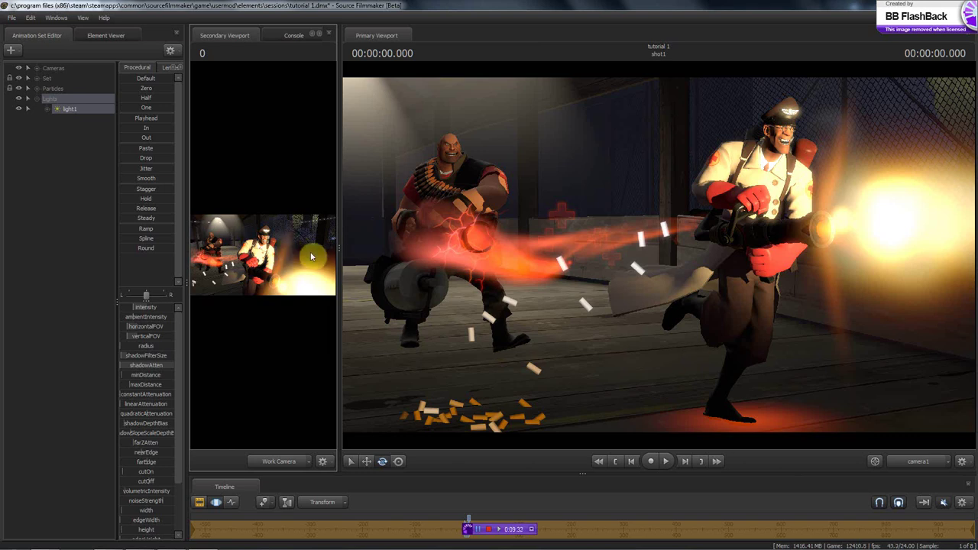
left_click_drag(338, 250, 683, 277)
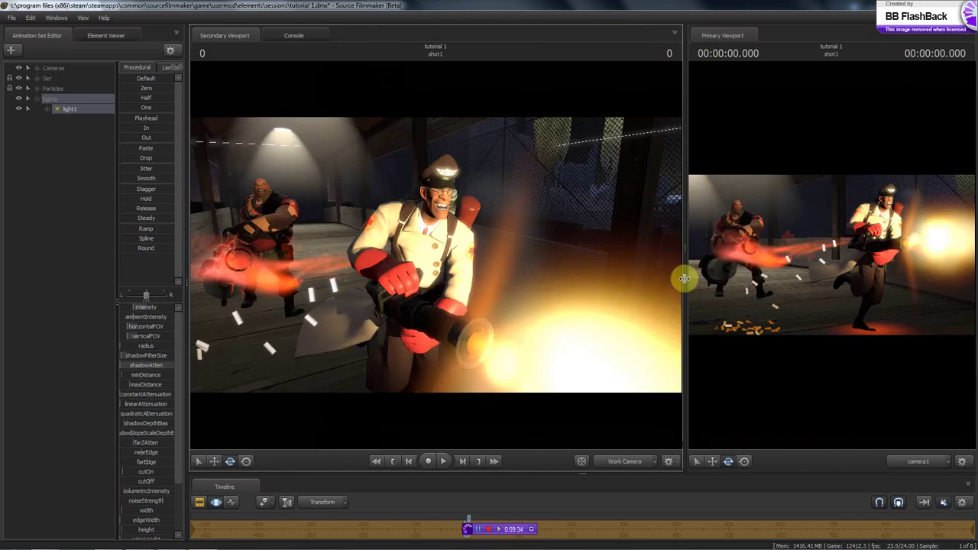
- Create a second light, look through it in the secondary viewport and move it in front of the Heavy, facing him
right_click(61, 191)
left_click(156, 203)
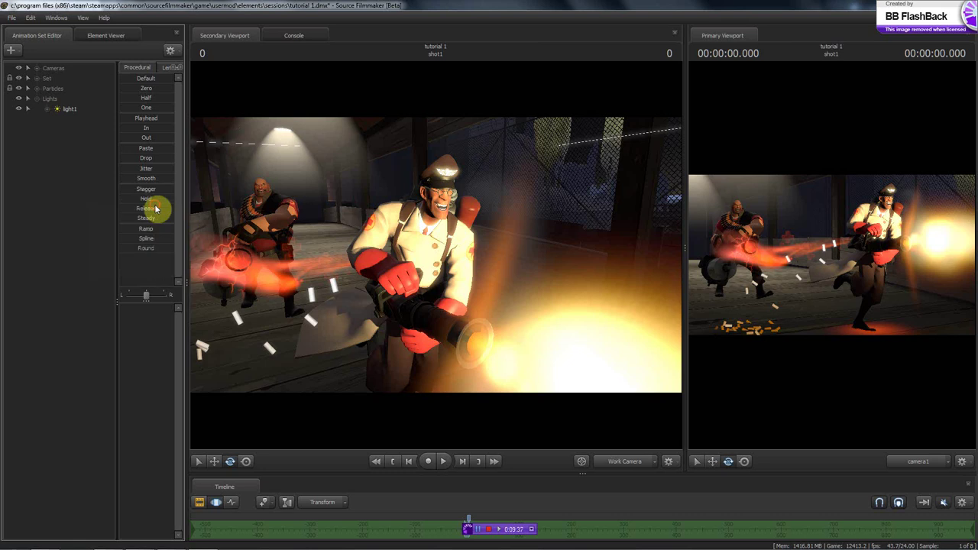
left_click_drag(67, 121, 494, 246)
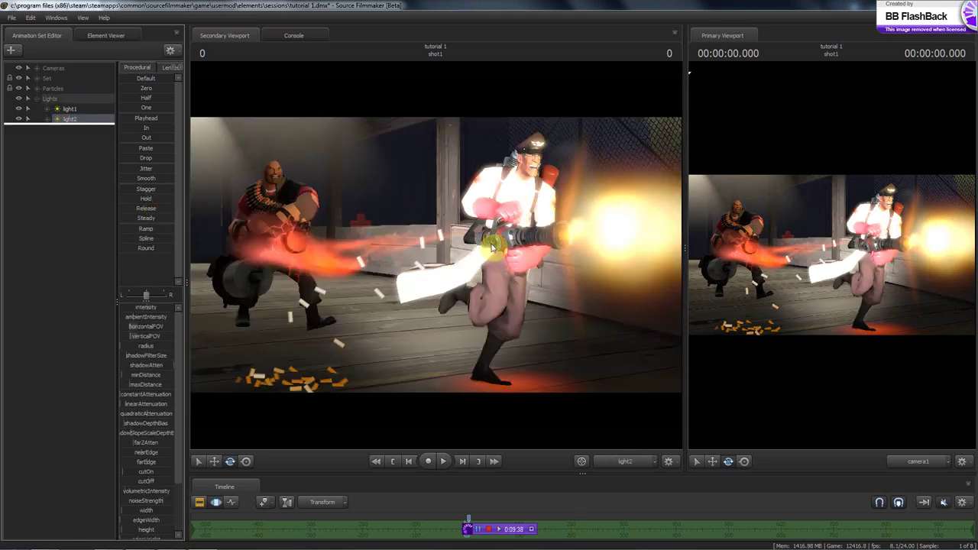
left_click_drag(390, 251, 433, 254)
key("w")
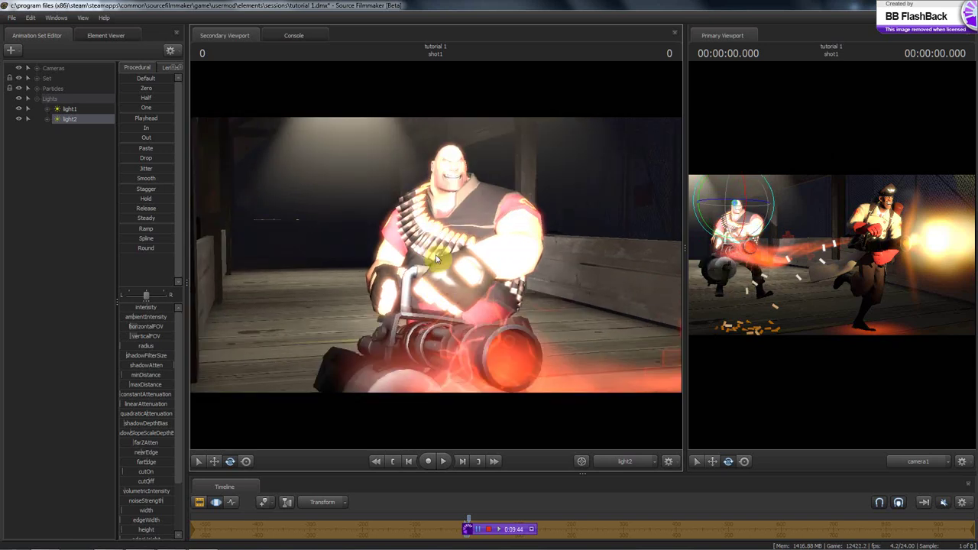
- Lower light2's intensity and, looking through it in an enlarged view, move it away from the Heavy toward the Medic
left_click_drag(137, 308, 119, 308)
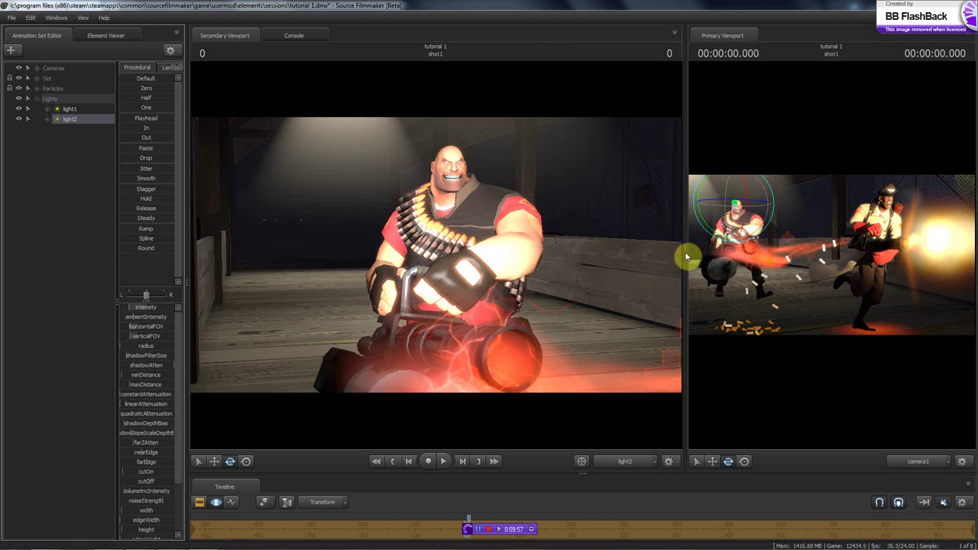
left_click_drag(683, 250, 831, 296)
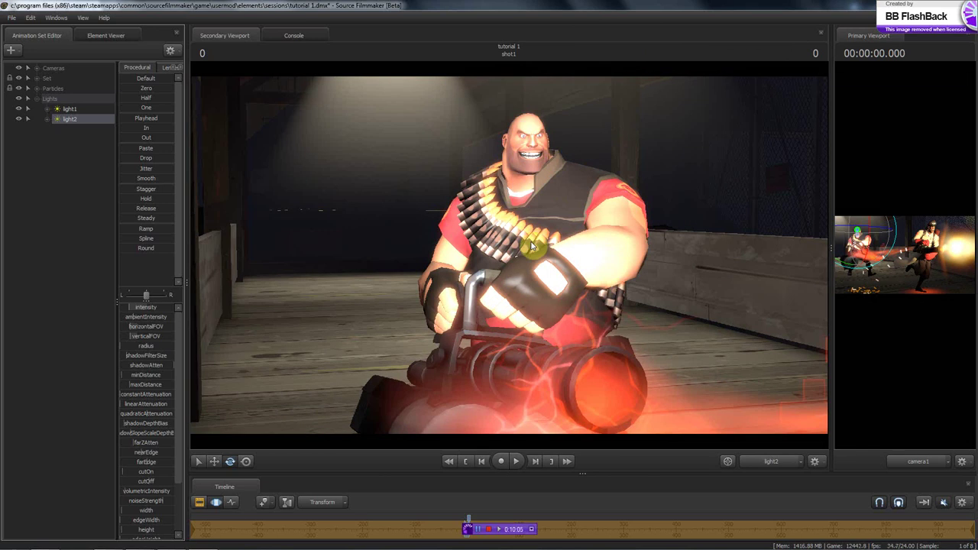
left_click_drag(512, 258, 506, 255)
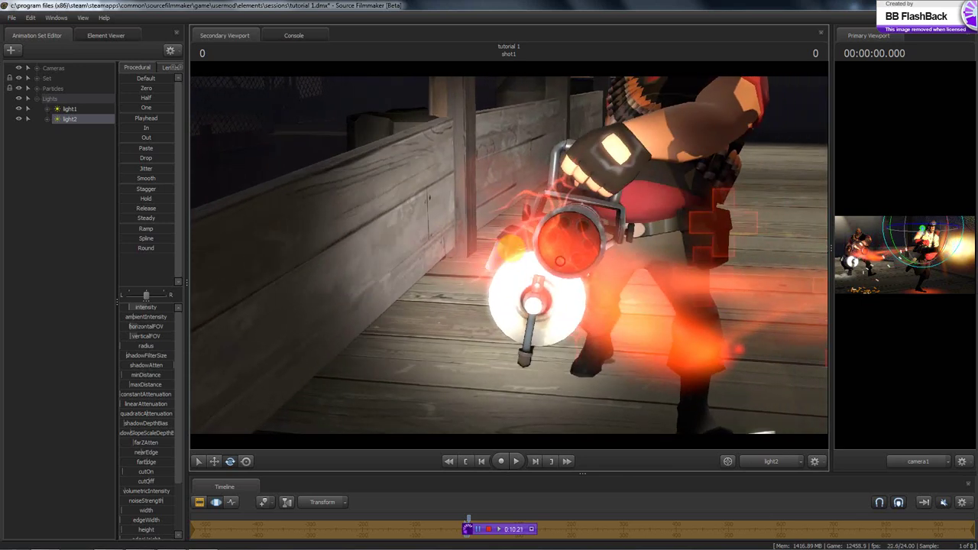
left_click_drag(510, 246, 703, 234)
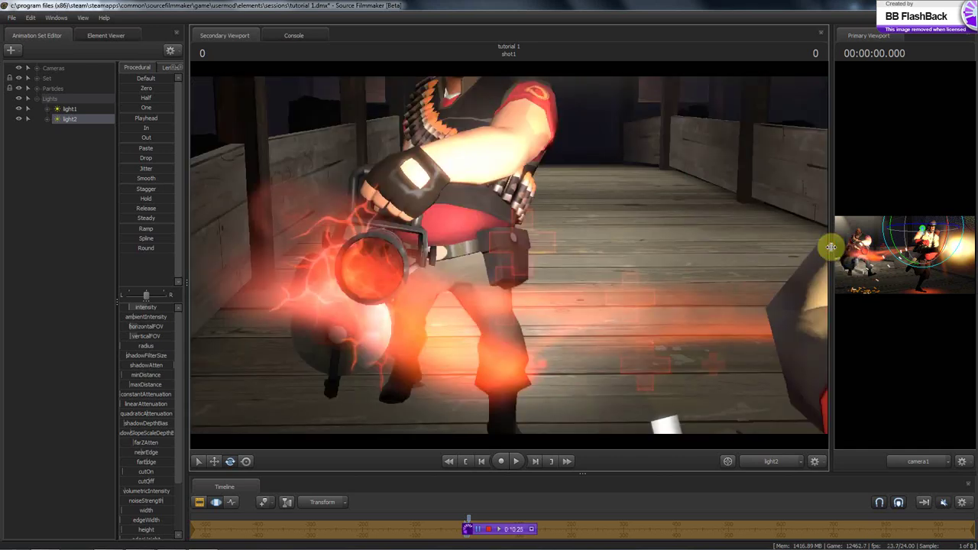
- Aim light2 down at the Heavy's minigun and legs, judging the lighting through an enlarged camera1 view
left_click_drag(831, 247, 563, 269)
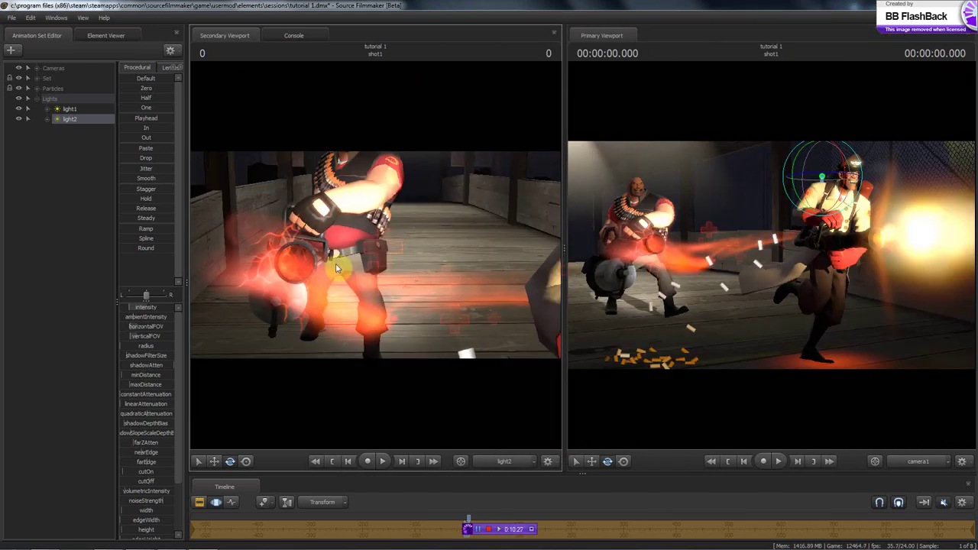
left_click_drag(371, 258, 330, 255)
key("s")
key("w")
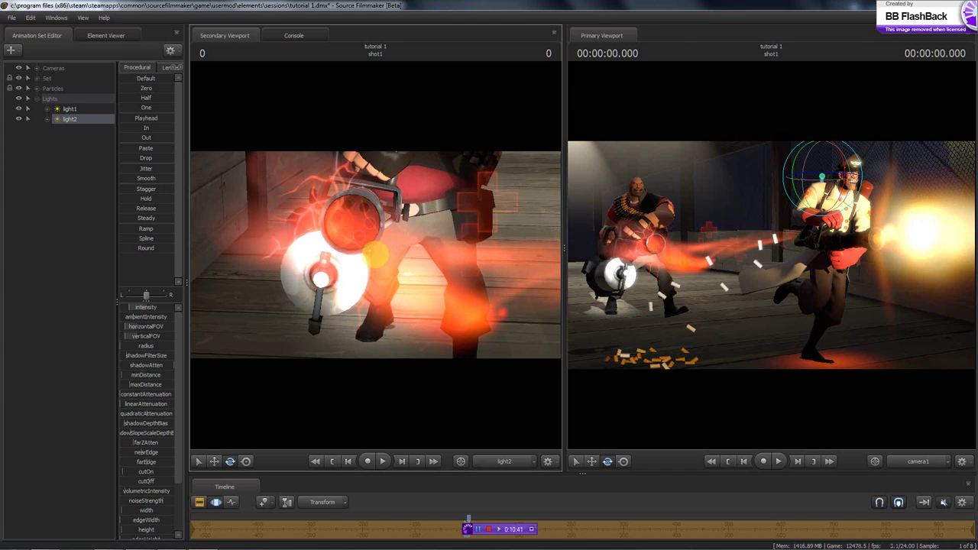
left_click_drag(375, 255, 327, 255)
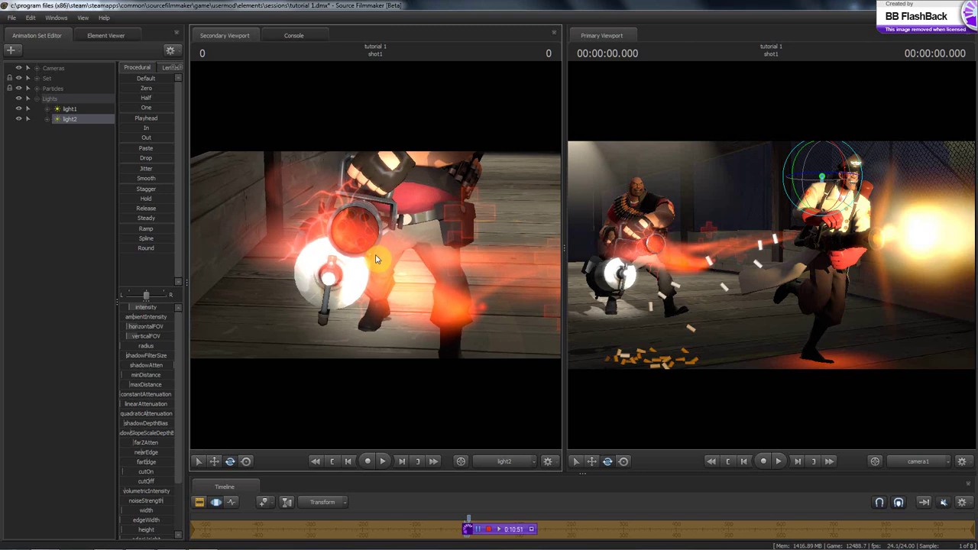
- Look through light1 in the secondary viewport, then enlarge the camera1 view and preview its rendered shadows
left_click(76, 110)
left_click_drag(74, 114, 420, 247)
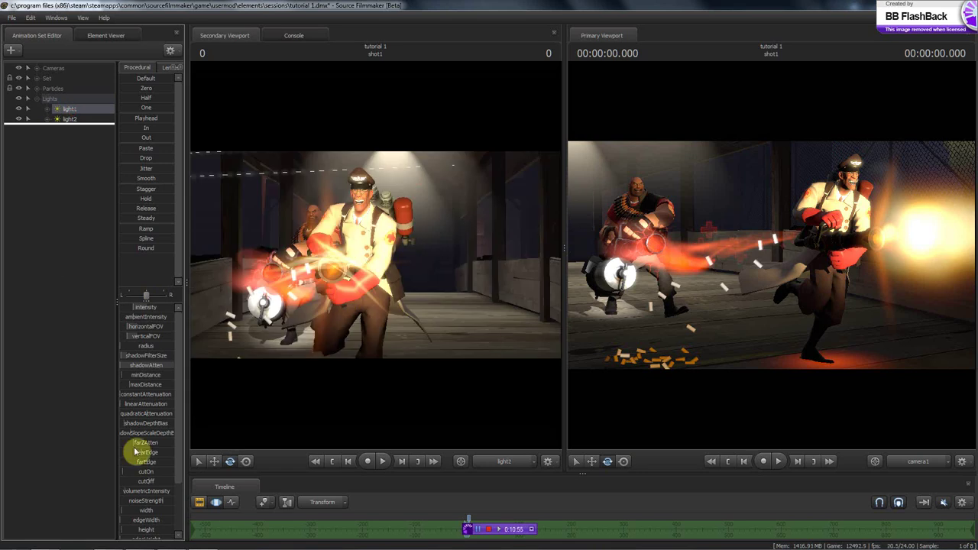
left_click(138, 365)
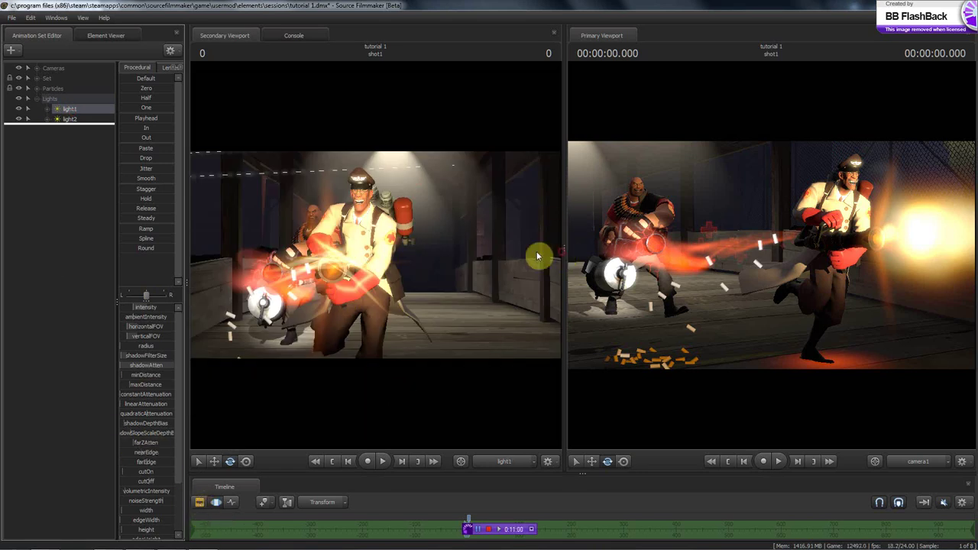
left_click_drag(562, 253, 240, 279)
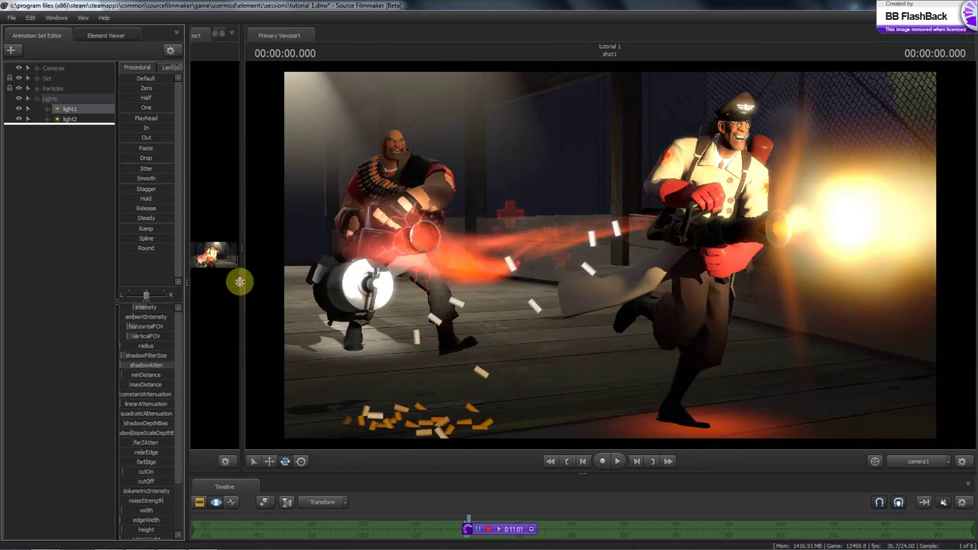
left_click(216, 503)
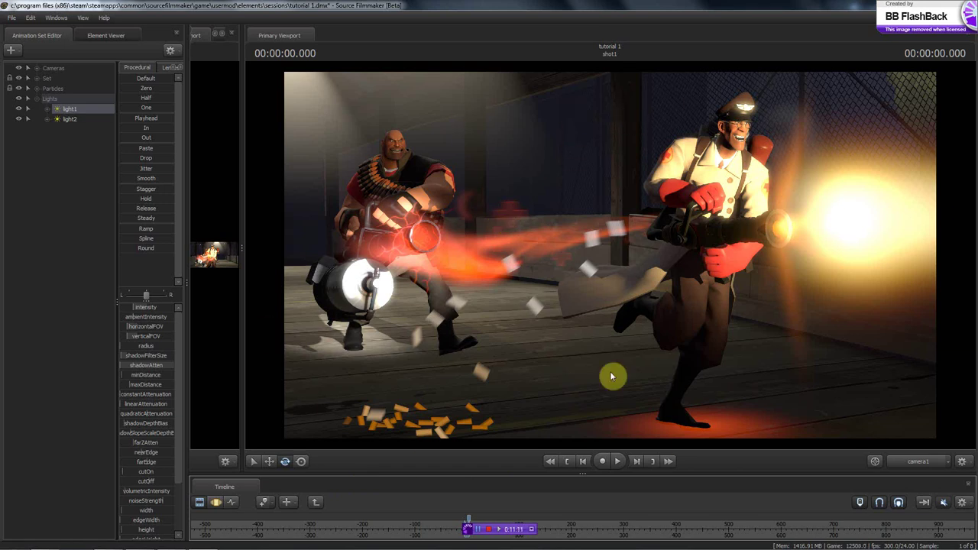
left_click(203, 501)
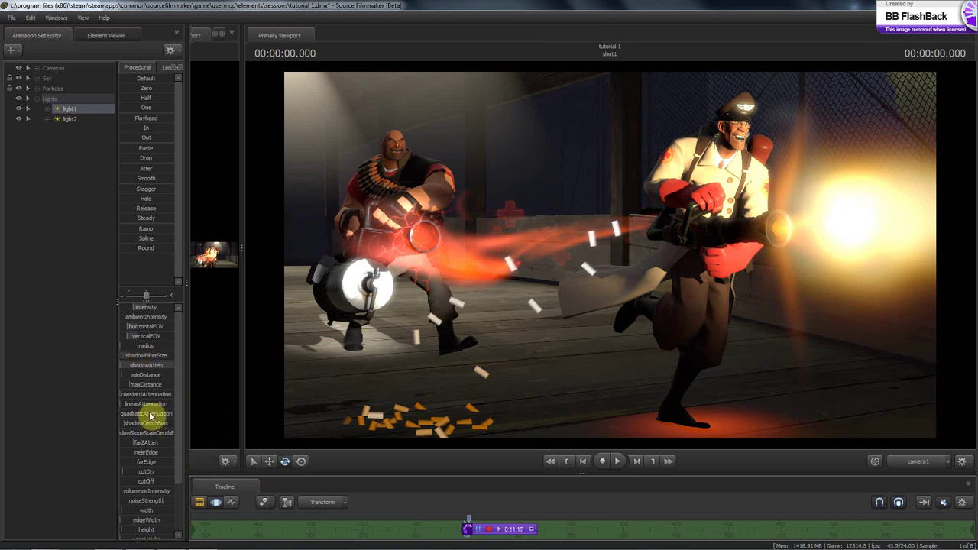
- Raise light1's radius to its maximum and compare the shadows on the Medic in the rendered camera1 view
left_click_drag(133, 348, 206, 356)
left_click(199, 504)
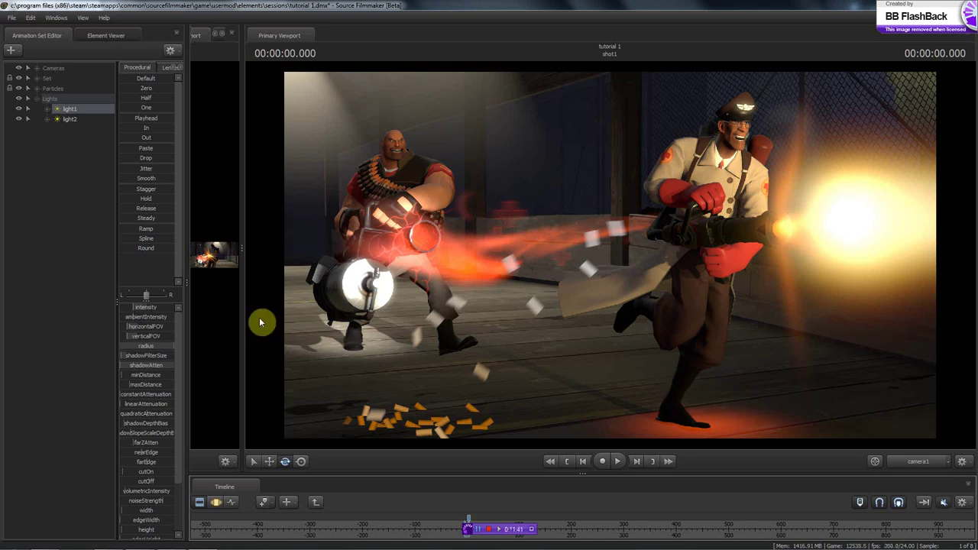
left_click(216, 502)
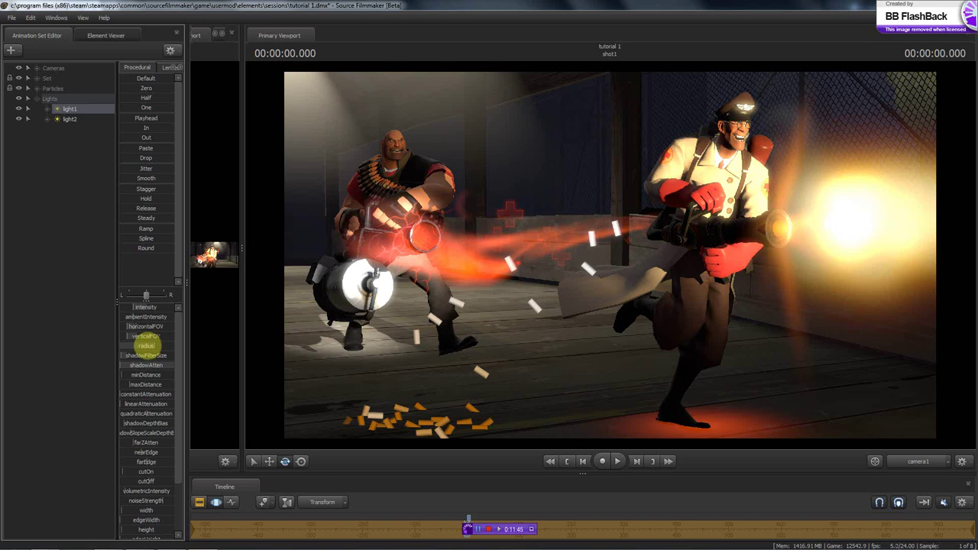
left_click(197, 502)
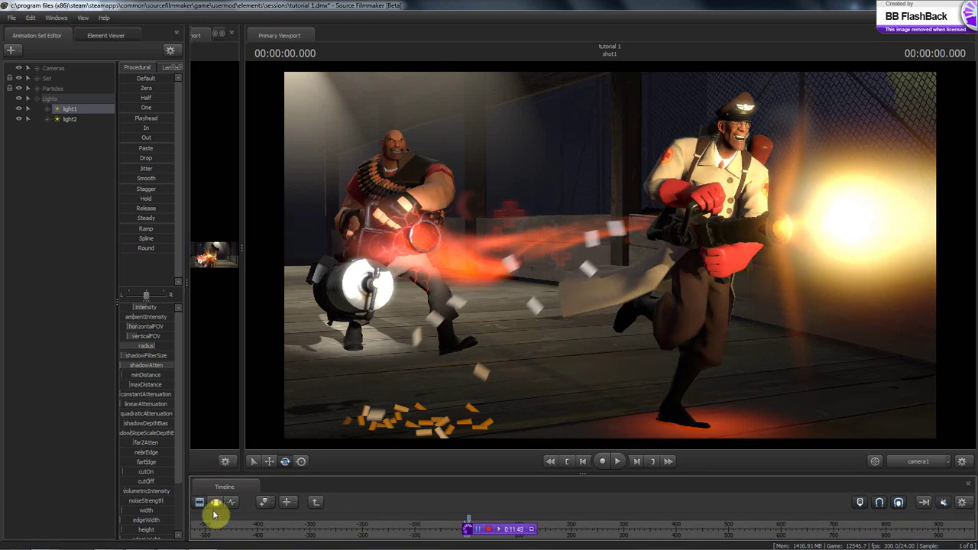
- Lower light1's radius to its minimum and check the shadows in the rendered camera1 view
left_click(218, 502)
left_click_drag(149, 346, 74, 345)
left_click(198, 502)
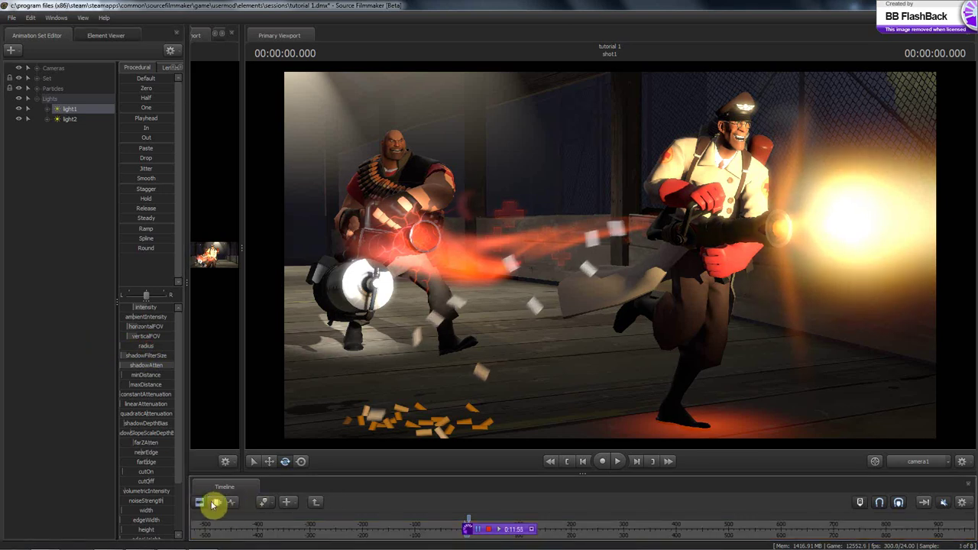
- Alternate light1's radius between high and intermediate settings, comparing the Medic's shadows in the rendered camera1 view
left_click(214, 503)
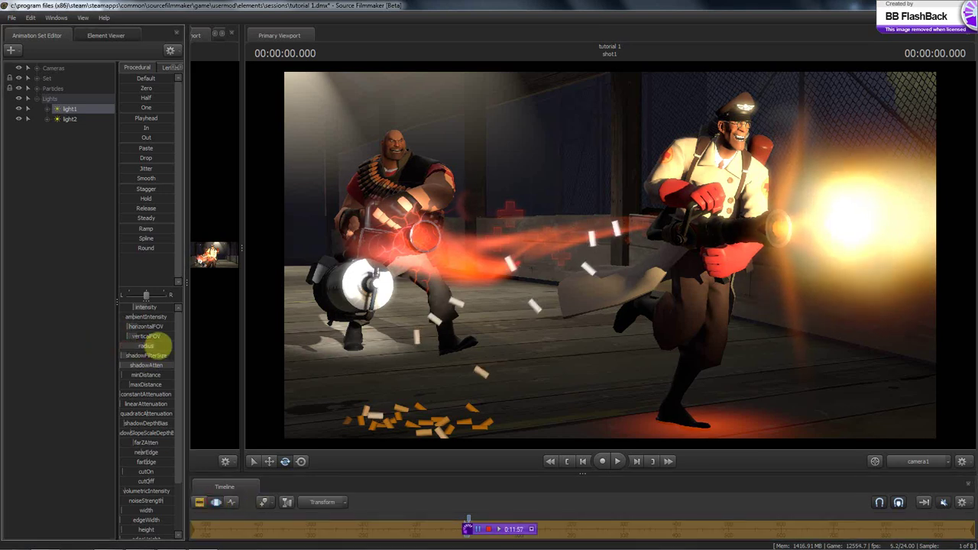
left_click(199, 501)
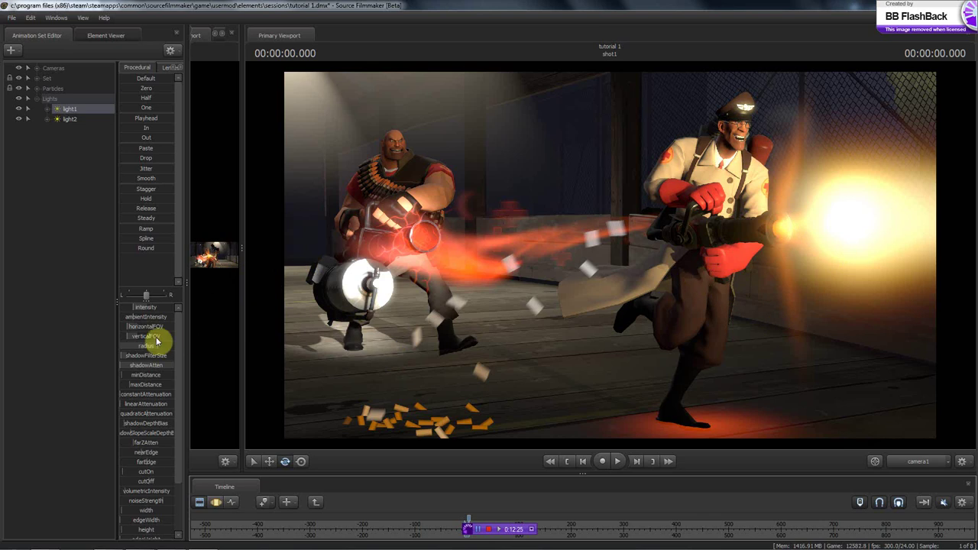
left_click(199, 502)
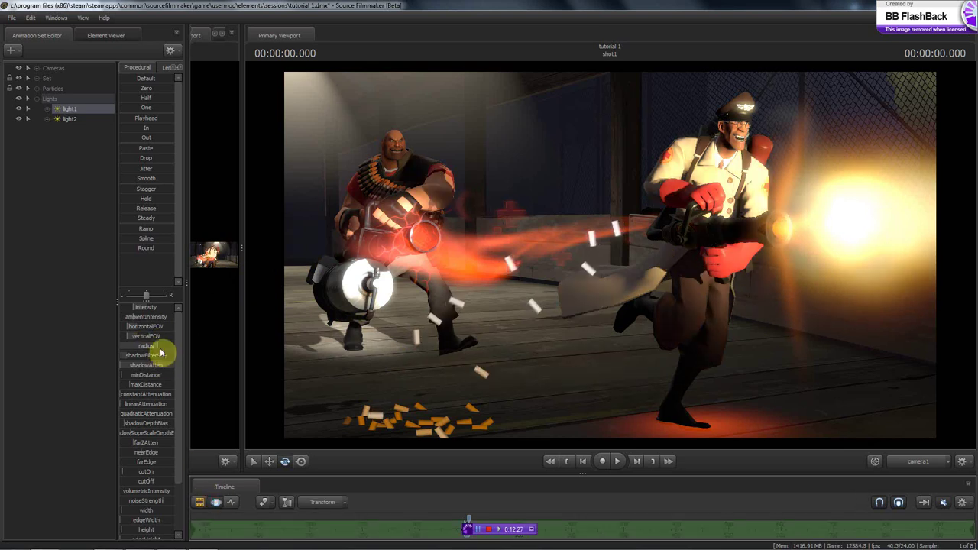
left_click_drag(152, 345, 146, 346)
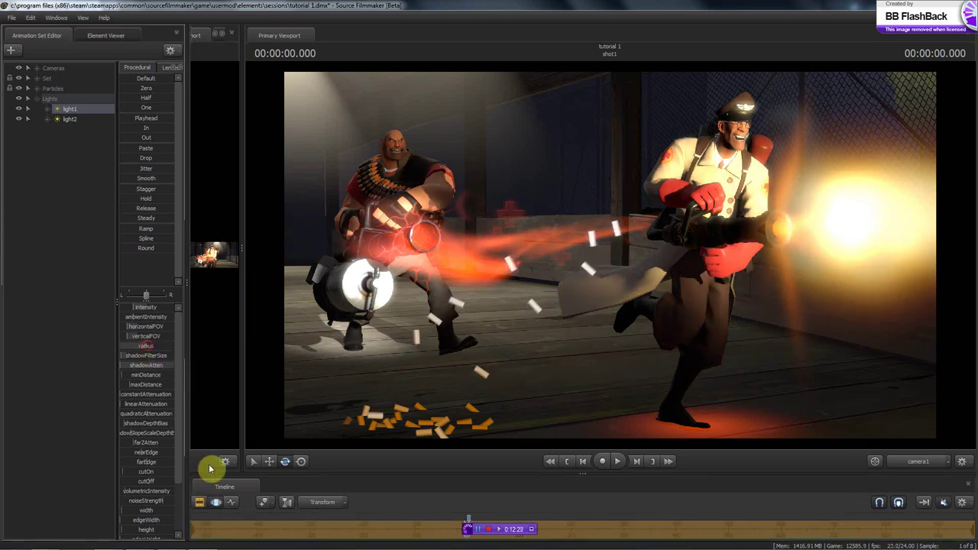
left_click(202, 503)
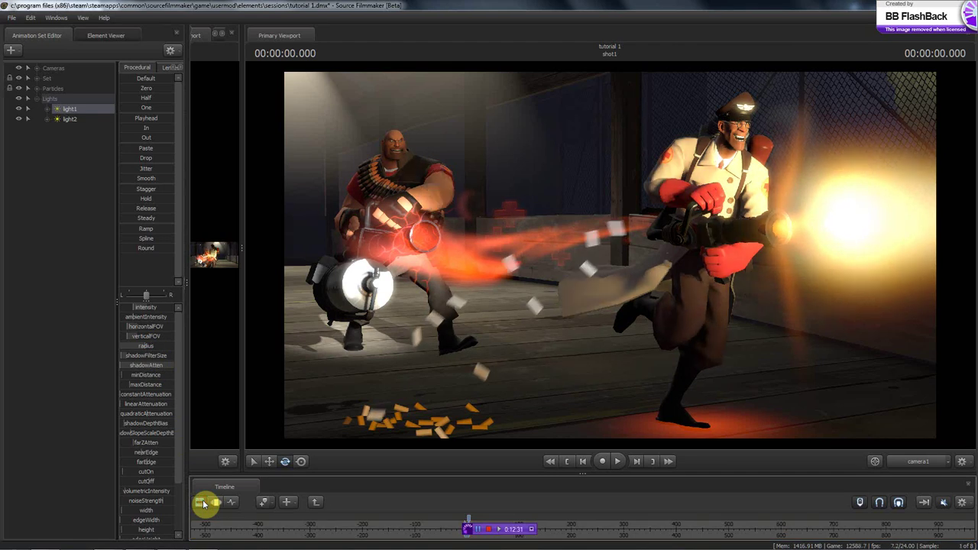
left_click(200, 503)
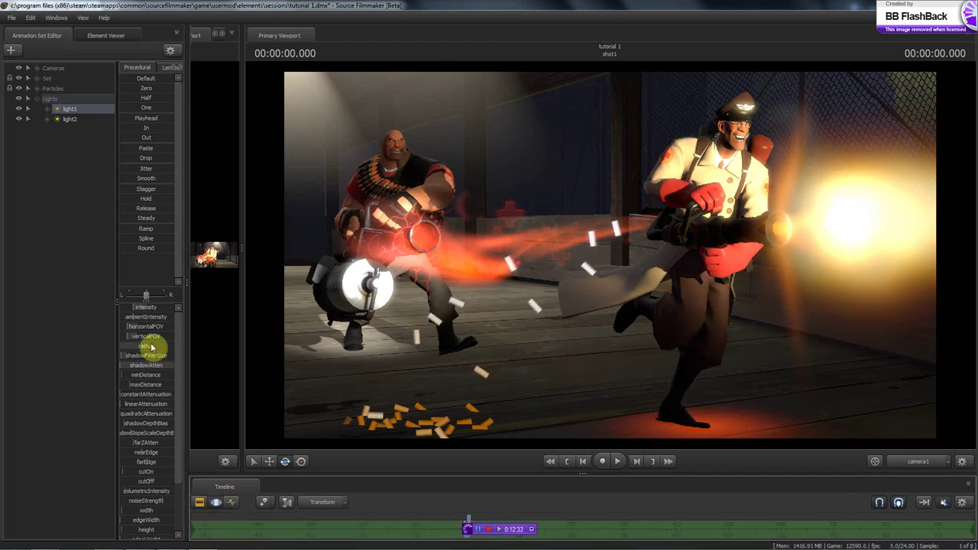
left_click(201, 502)
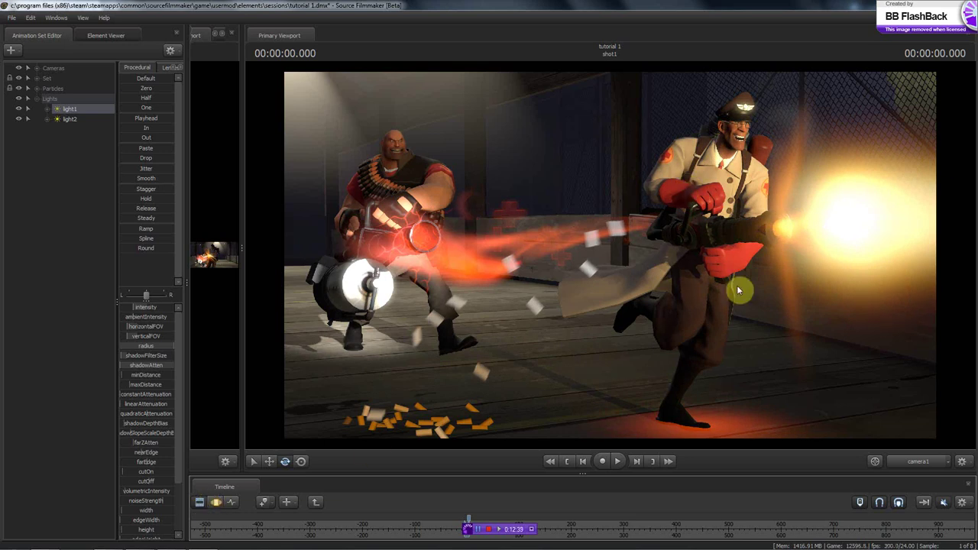
- Reduce light1's radius to a fairly low setting and check the shadows in the rendered camera1 view
left_click(217, 502)
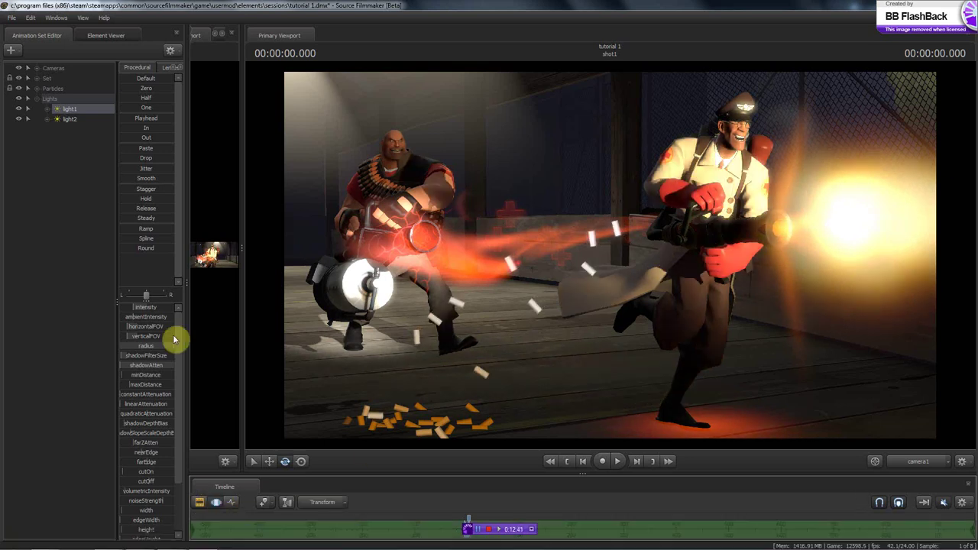
left_click_drag(166, 346, 155, 343)
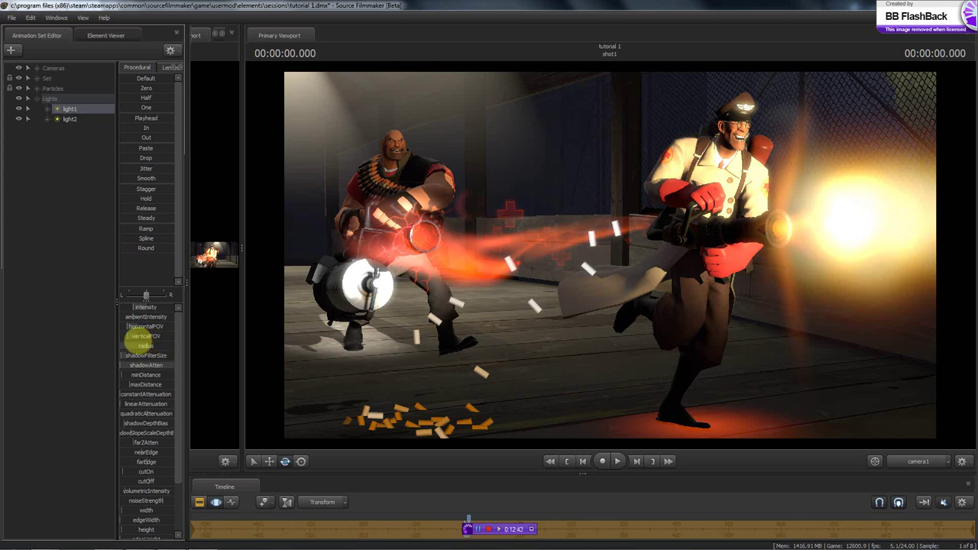
left_click(201, 504)
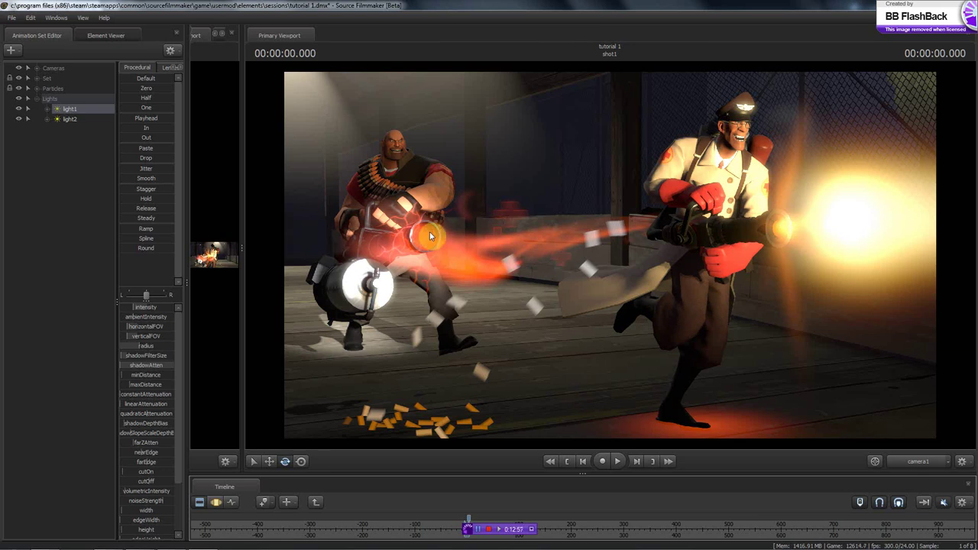
- Look through light2 in the secondary viewport while keeping camera1 in the primary viewport
left_click(216, 502)
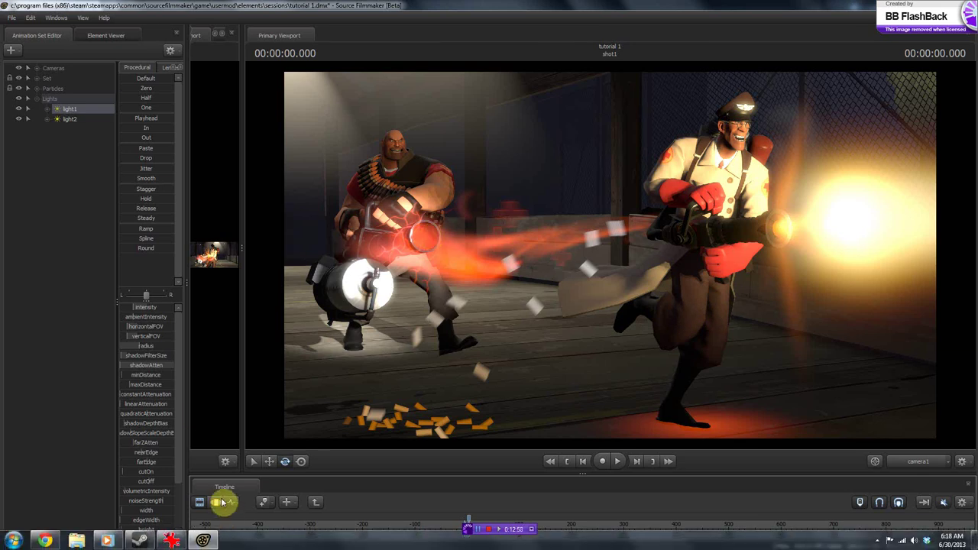
double_click(69, 120)
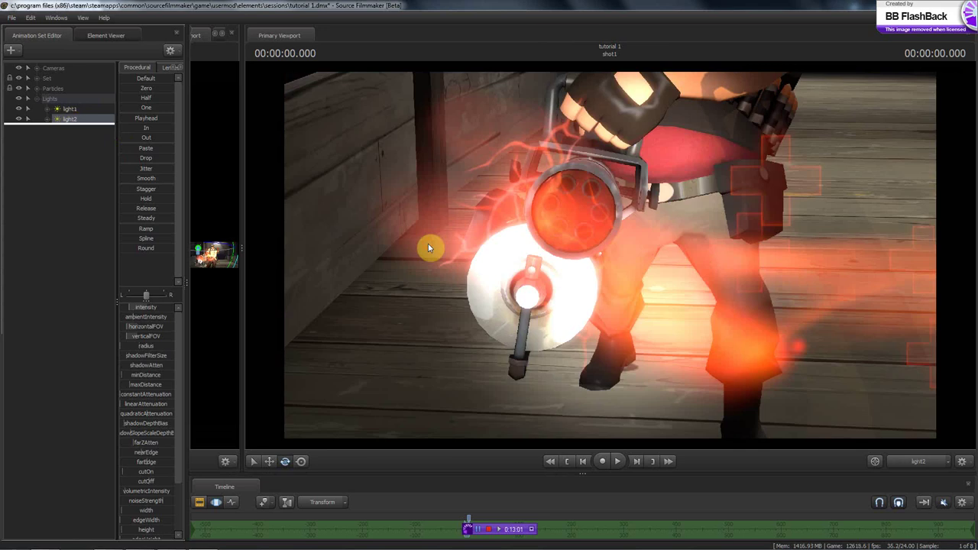
left_click(917, 461)
left_click(922, 462)
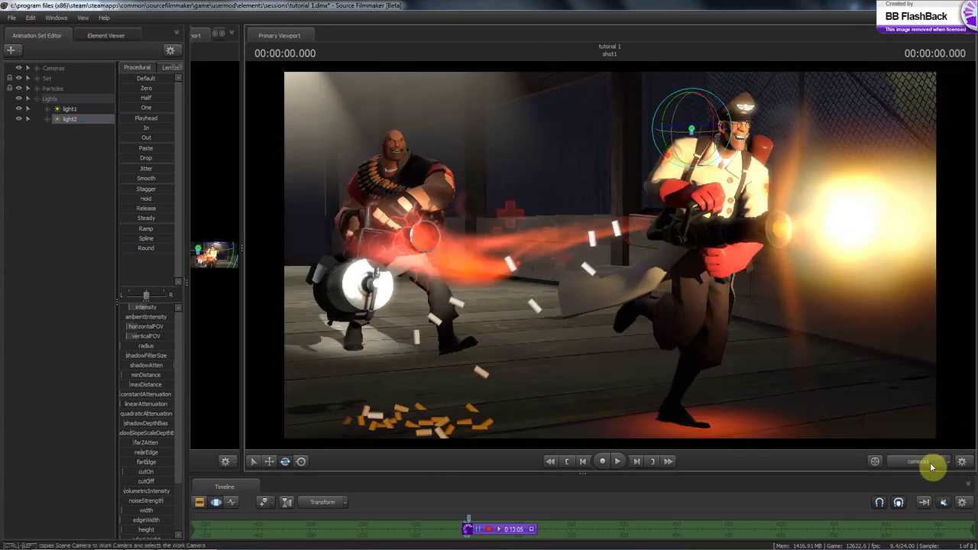
left_click_drag(76, 119, 752, 289)
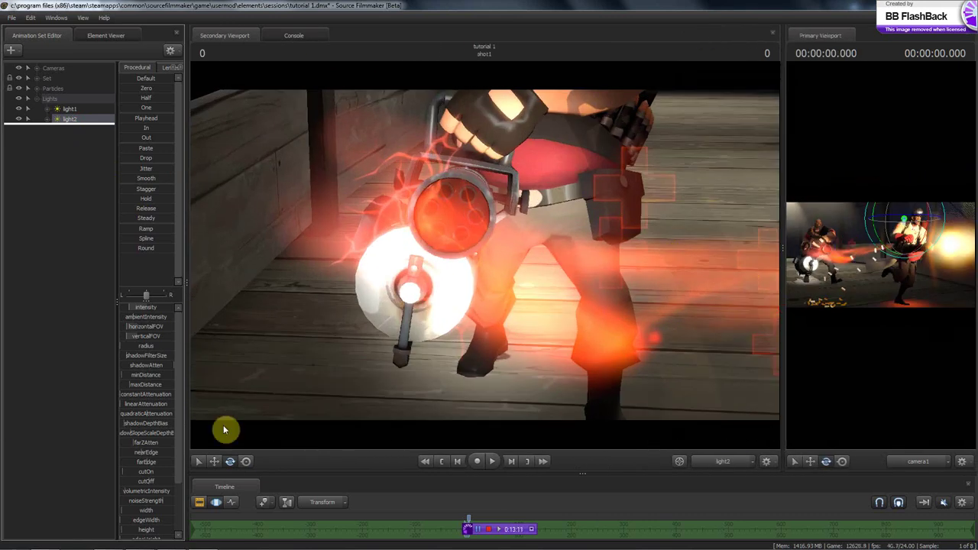
- Lower light2's shadowAtten to its minimum, enlarge the camera1 viewport and reduce light2's intensity
left_click_drag(126, 367, 16, 376)
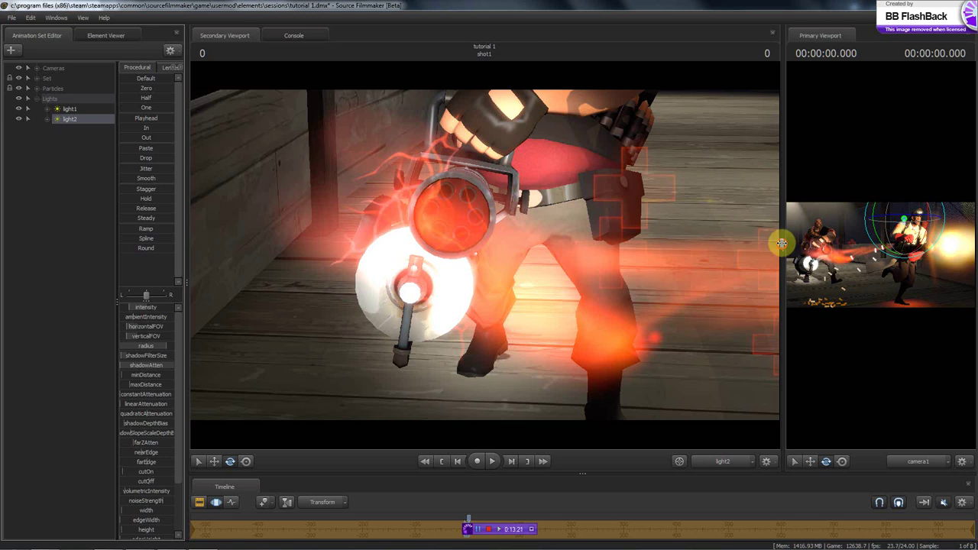
left_click_drag(781, 243, 389, 279)
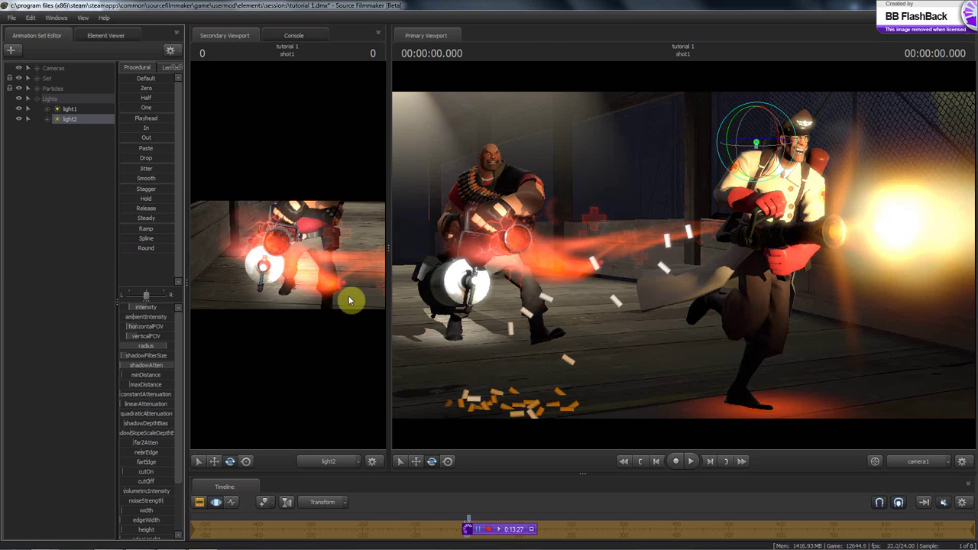
left_click_drag(598, 474, 585, 413)
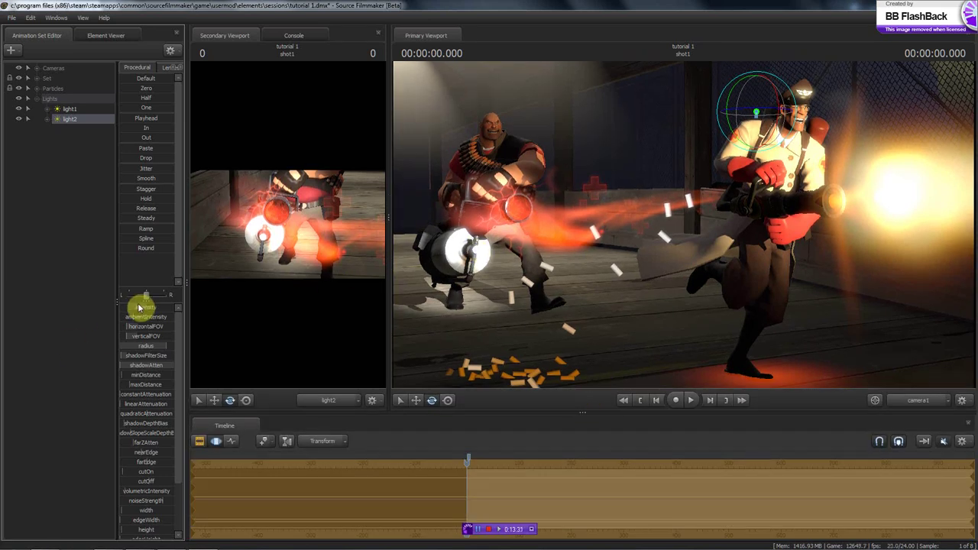
left_click_drag(132, 301, 131, 301)
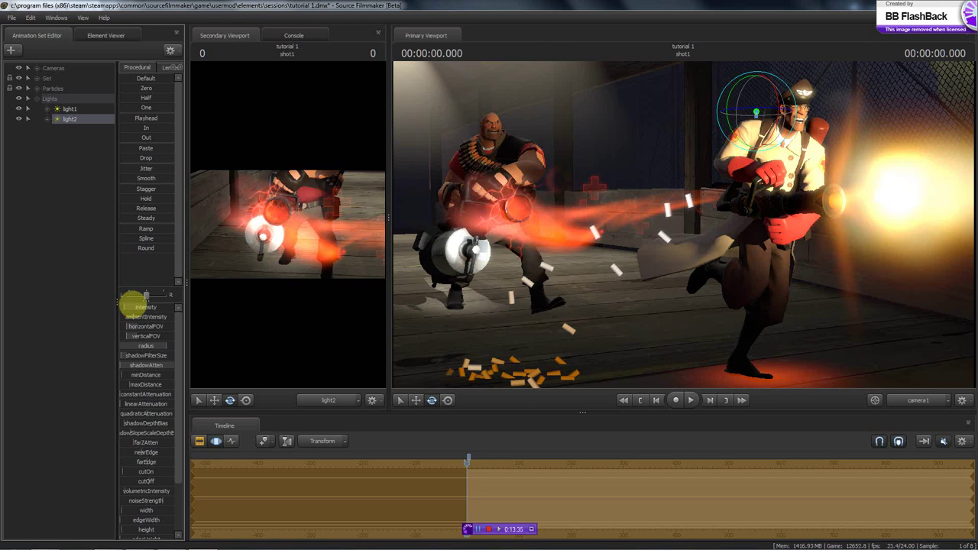
- Tint light2 soft red by lowering its color_green and color_blue values
scroll(145, 352, "down", 3)
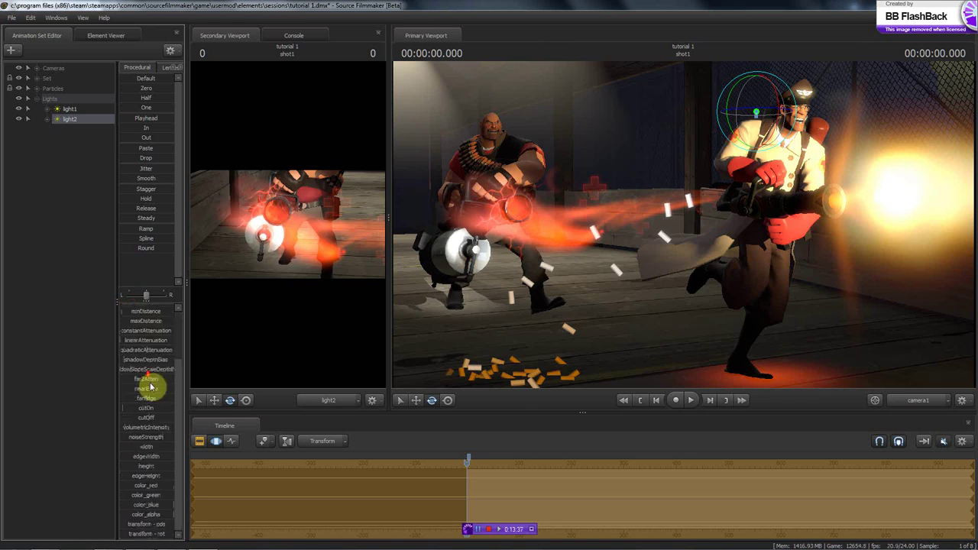
left_click_drag(164, 495, 111, 493)
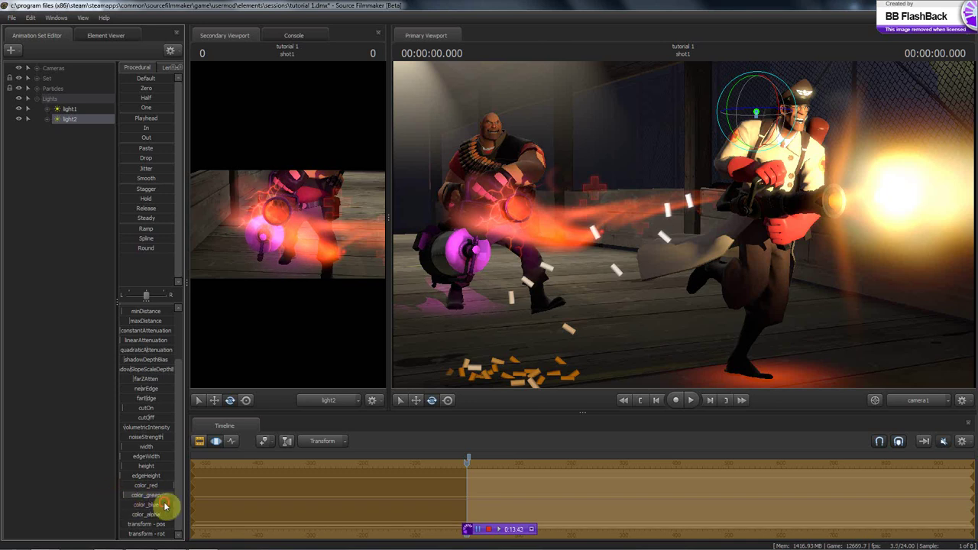
left_click_drag(143, 504, 117, 502)
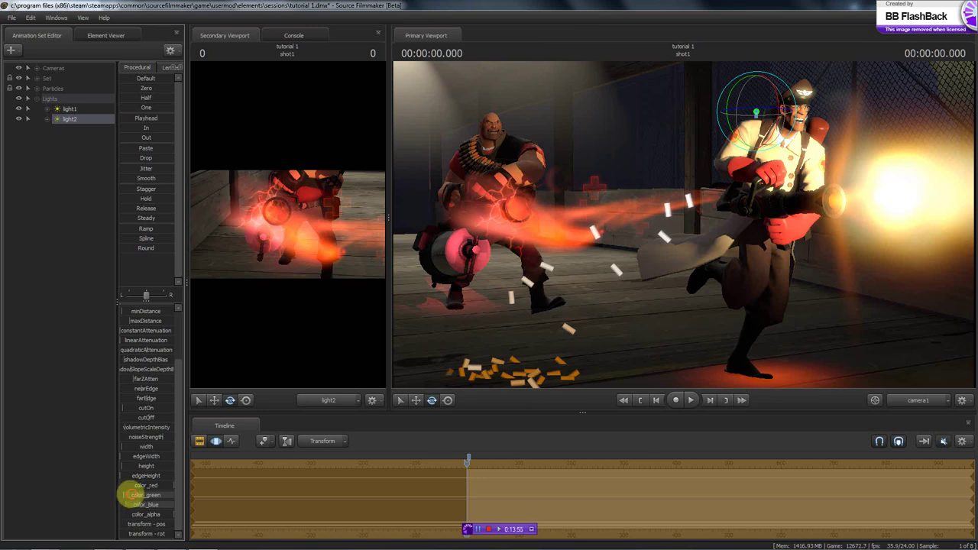
mouse_move(130, 495)
left_mouse_down()
mouse_move(115, 497)
mouse_move(98, 525)
mouse_move(129, 504)
left_mouse_up()
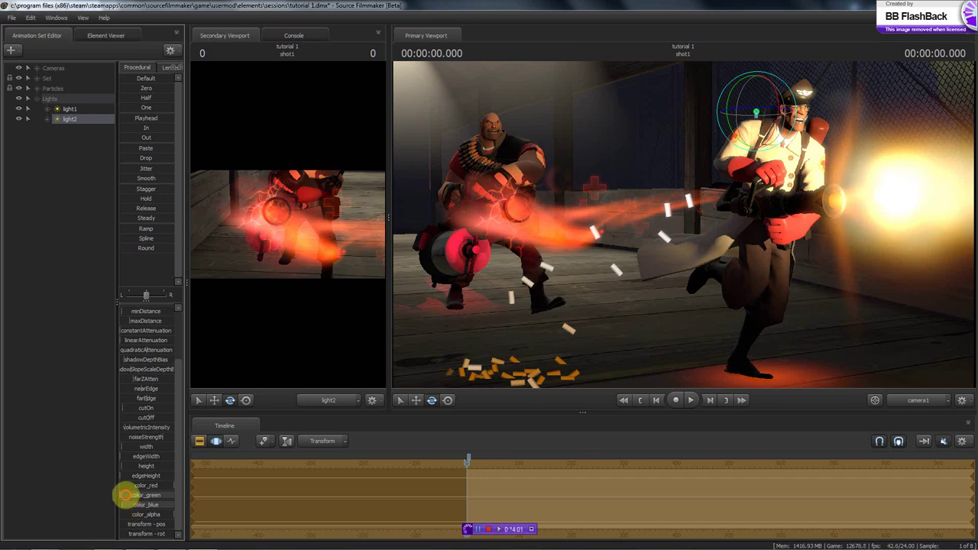
left_click_drag(130, 497, 143, 482)
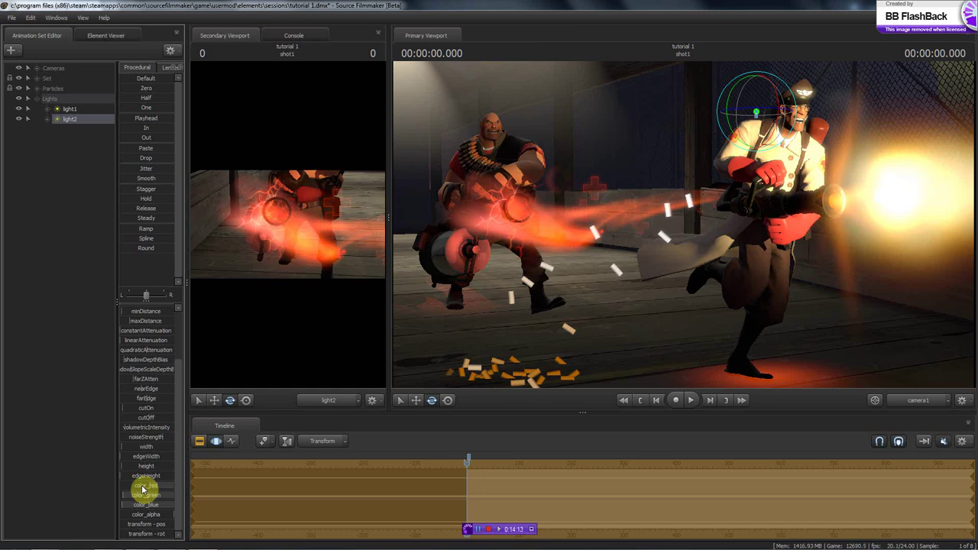
- Reduce light2's radius to about the middle of its range, comparing the Heavy before and after in the rendered camera1 view
left_click(200, 443)
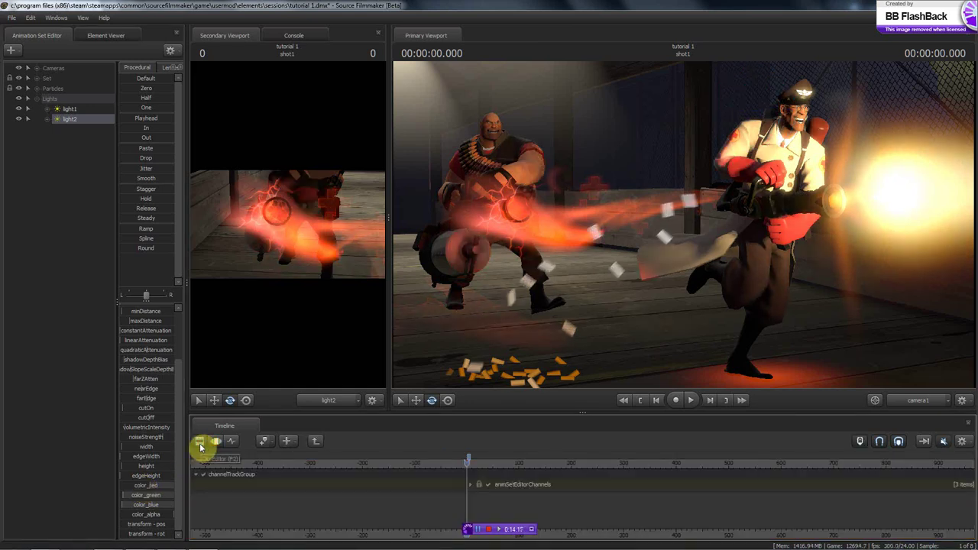
left_click(203, 444)
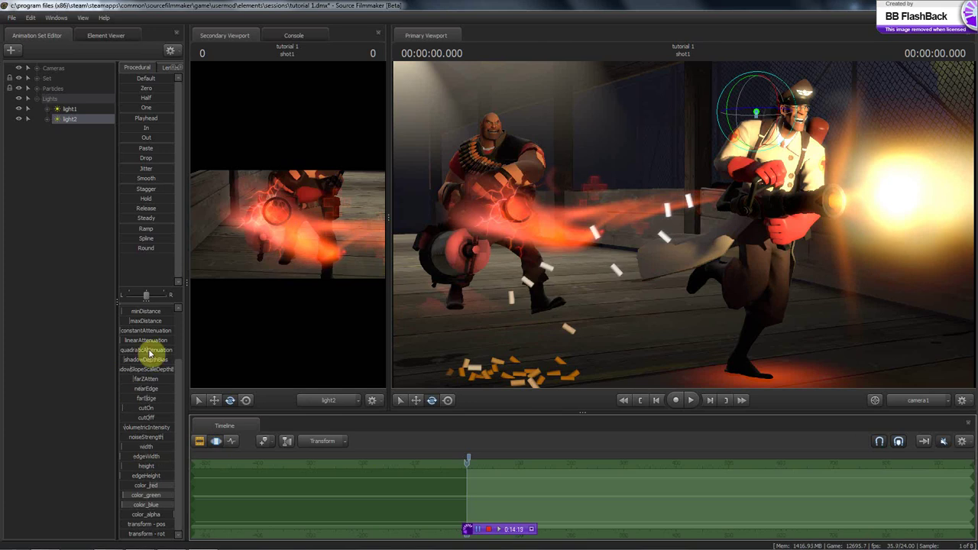
scroll(138, 453, "up", 2)
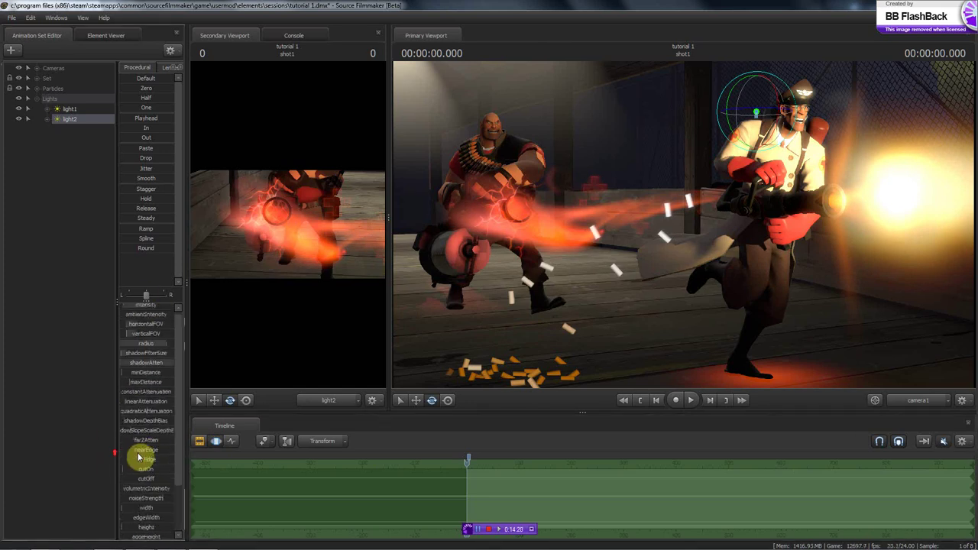
left_click(159, 366)
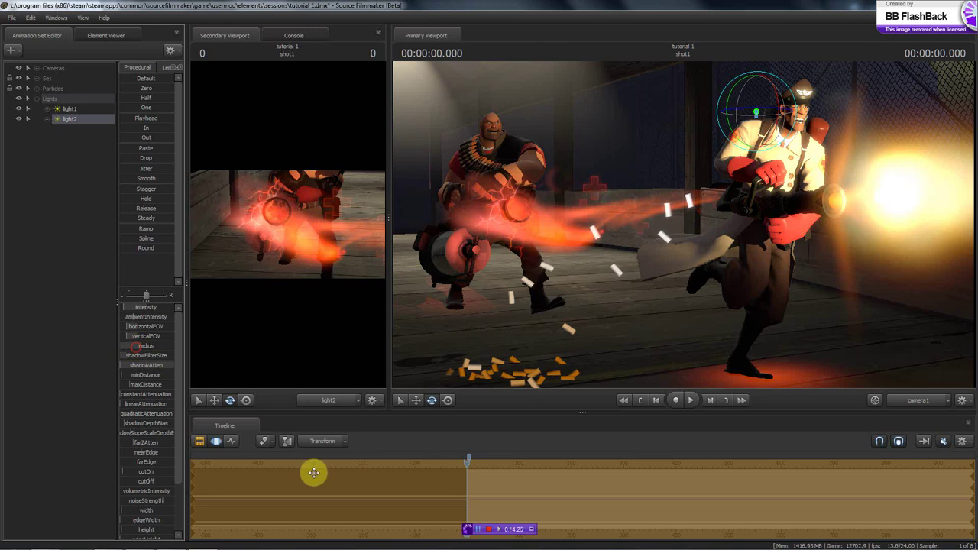
left_click(199, 442)
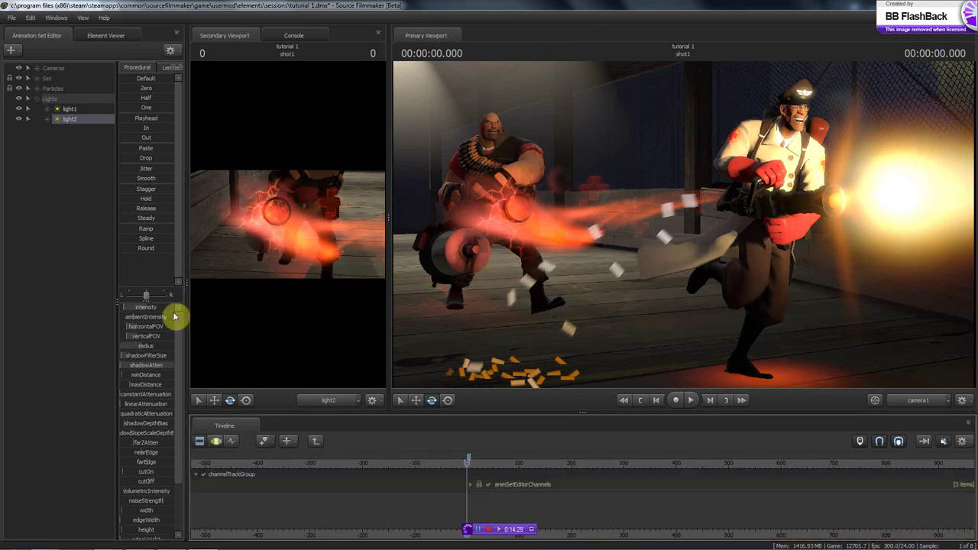
left_click(216, 441)
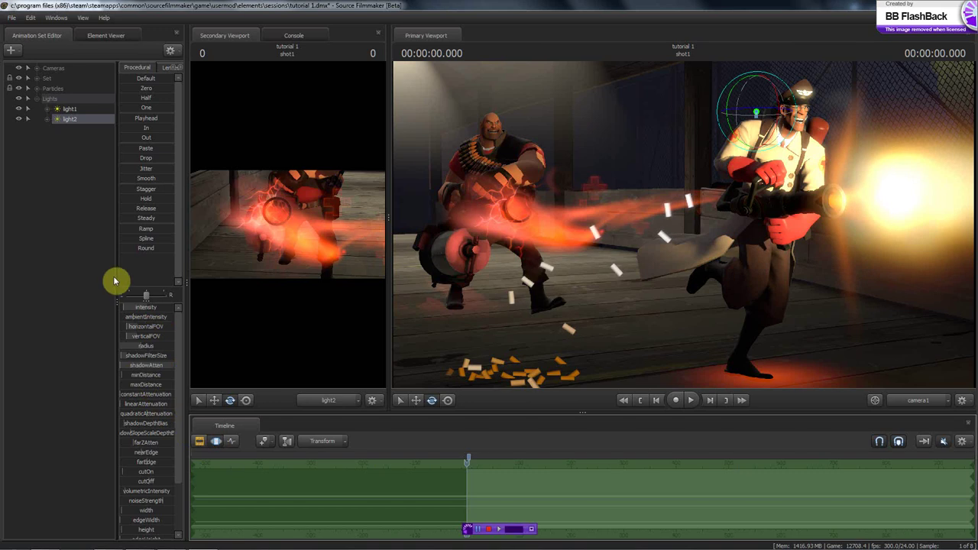
- Raise light2's intensity slightly, go to frame 4 and check the Heavy's lighting in the rendered camera1 view
left_click(133, 306)
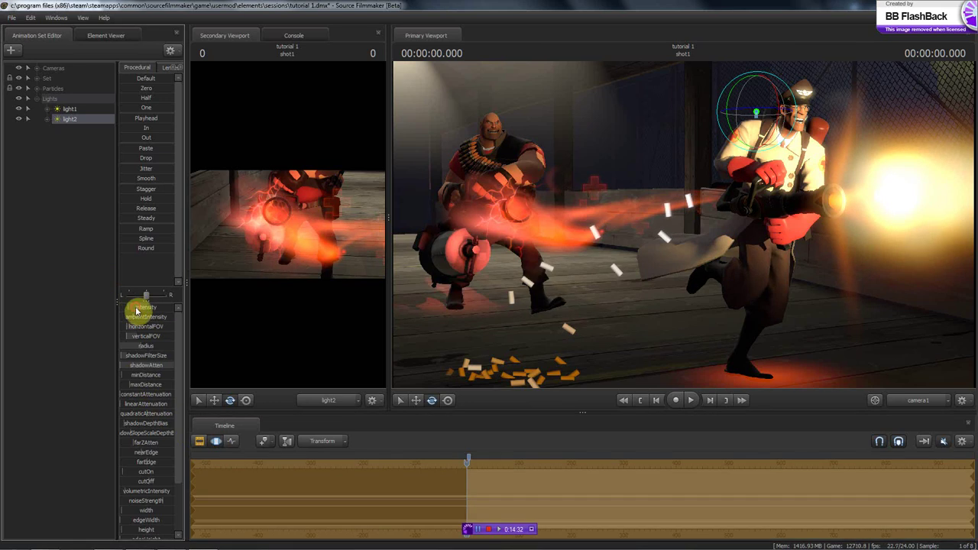
left_click(466, 465)
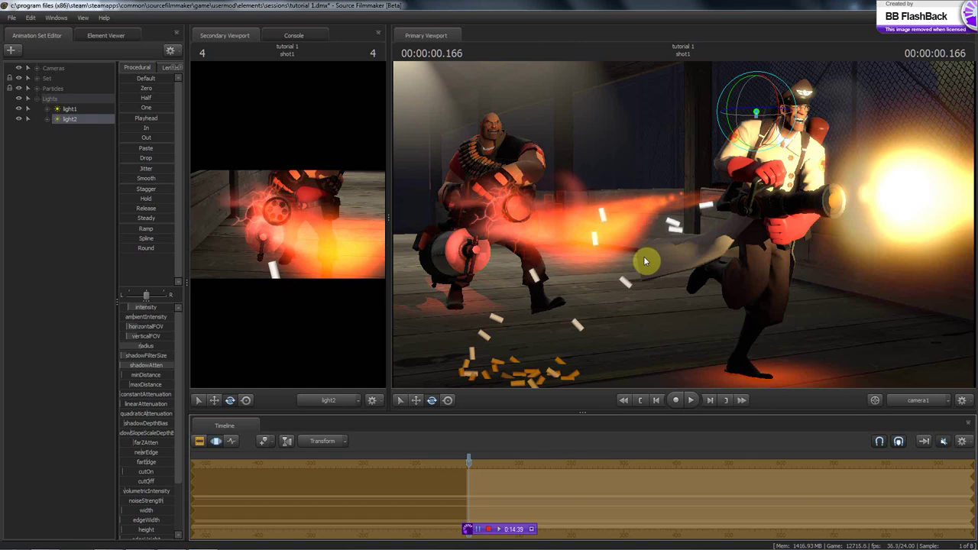
left_click(199, 445)
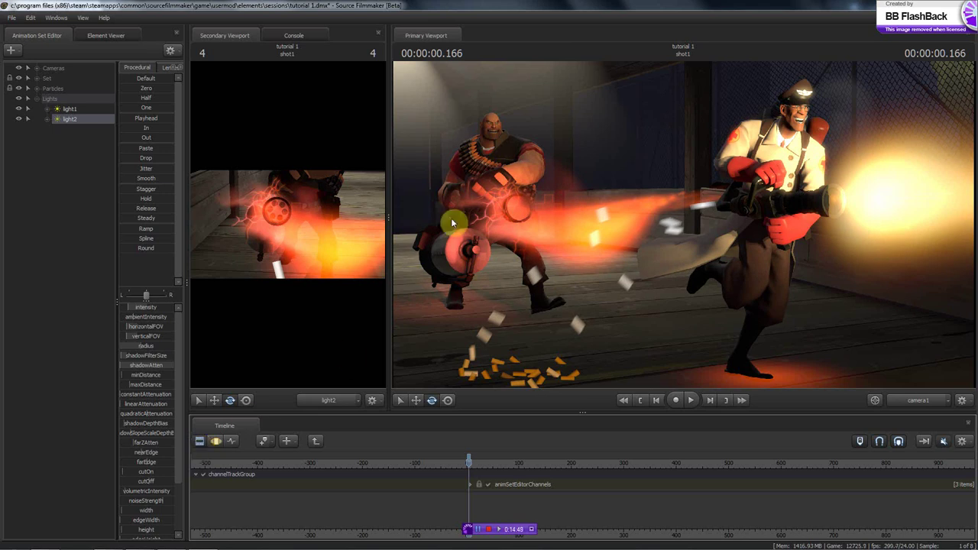
mouse_move(463, 244)
left_mouse_down()
mouse_move(444, 281)
mouse_move(450, 252)
left_mouse_up()
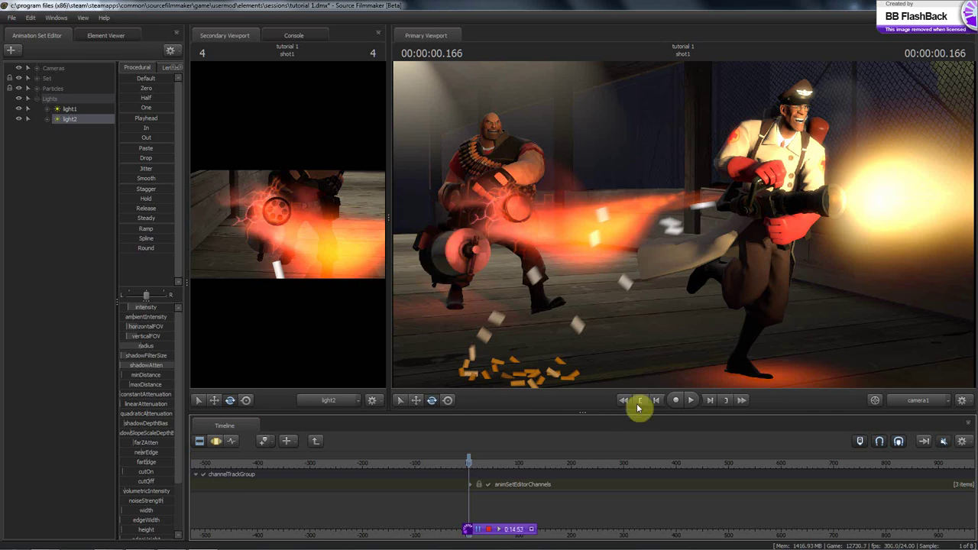
- Switch to IrfanView to compare the lighting with the reference picture SW.png, and return to Source Filmmaker
mouse_move(229, 544)
left_click(174, 542)
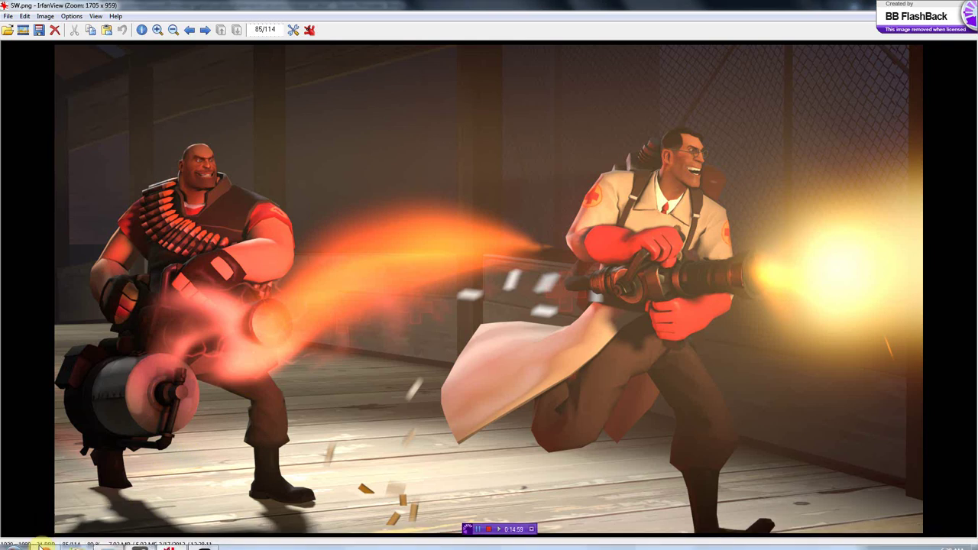
left_click(44, 543)
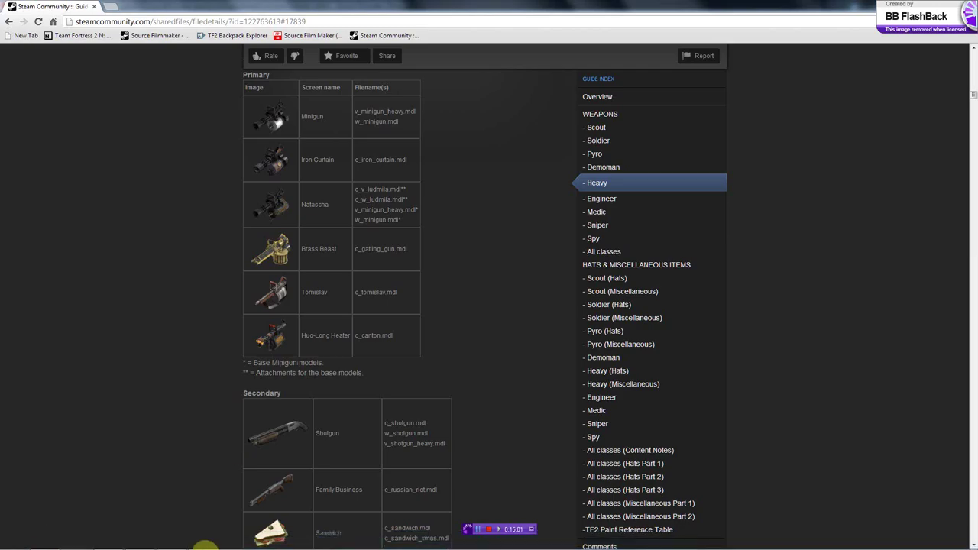
left_click(201, 541)
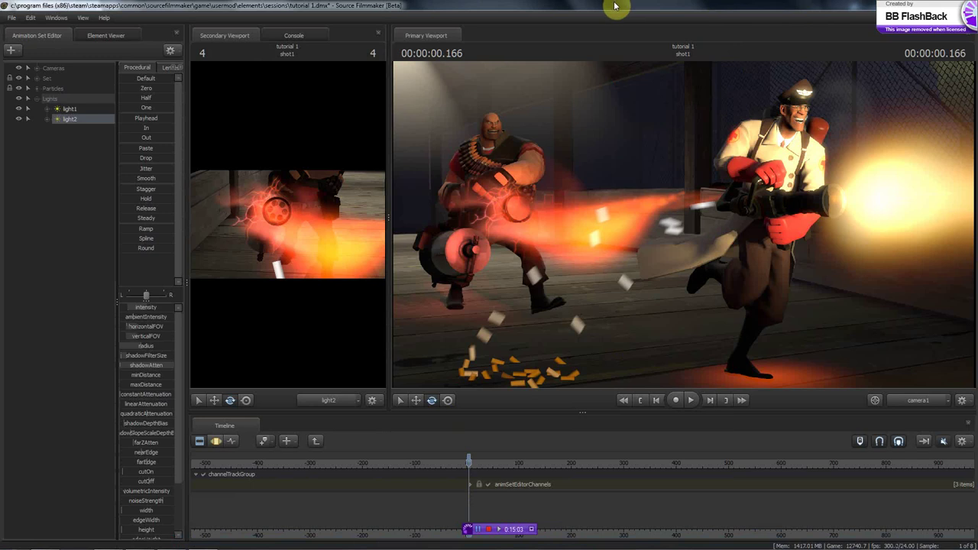
- Shrink the timeline, return to the Motion Editor and enlarge the secondary viewport showing light2
left_click_drag(583, 419, 349, 452)
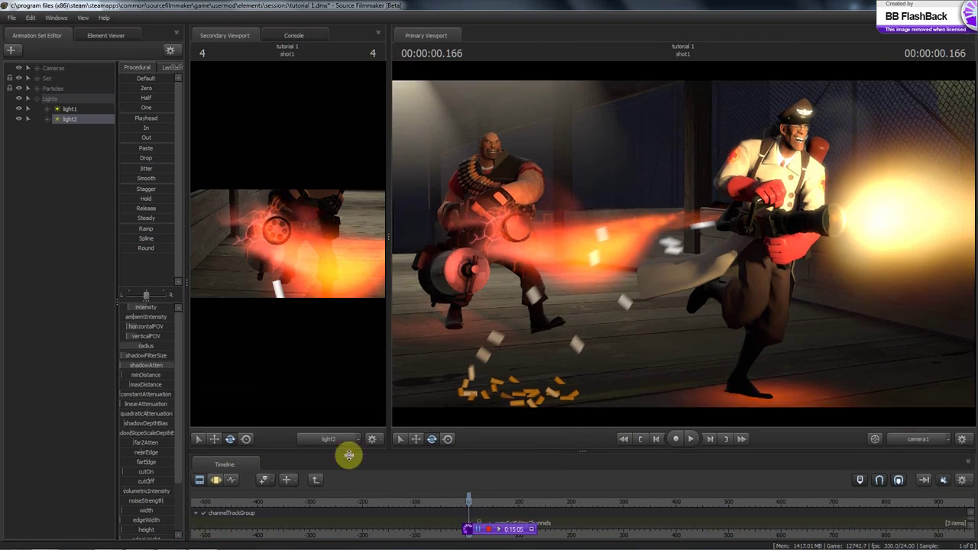
left_click(215, 479)
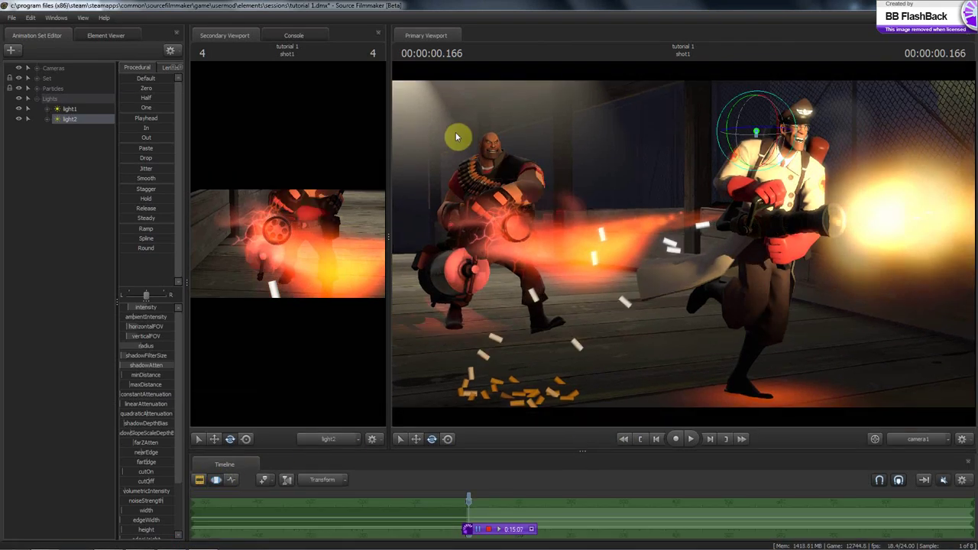
left_click_drag(390, 237, 682, 279)
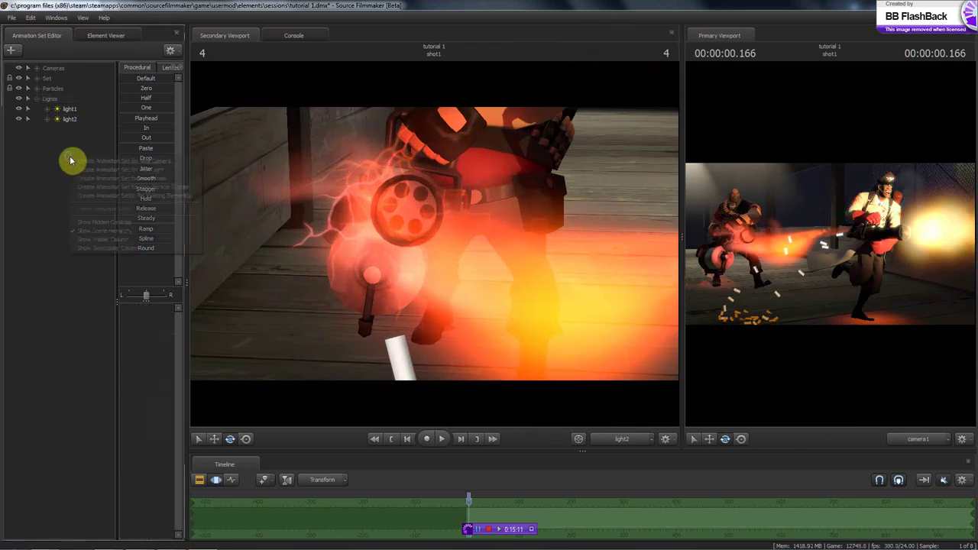
right_click(72, 159)
left_click(76, 175)
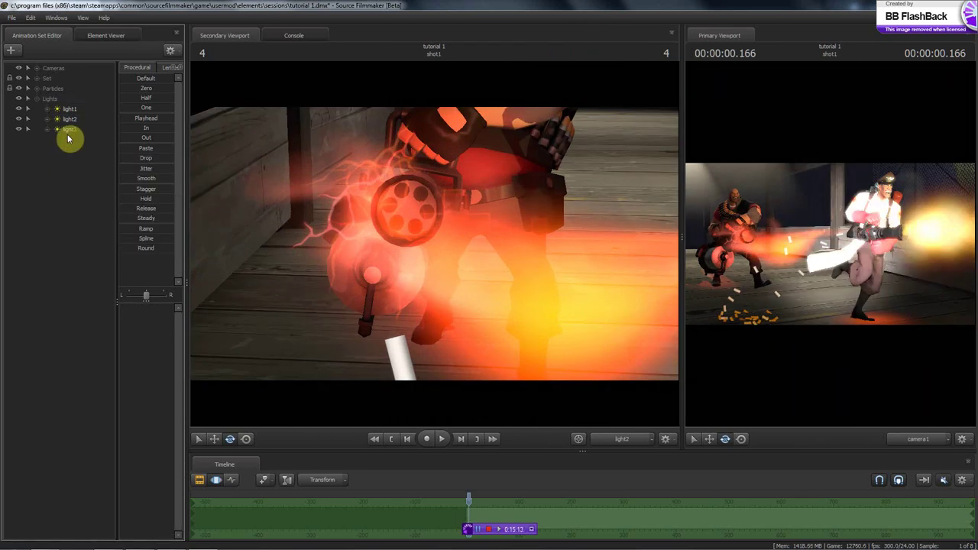
right_click(70, 131)
left_click(84, 151)
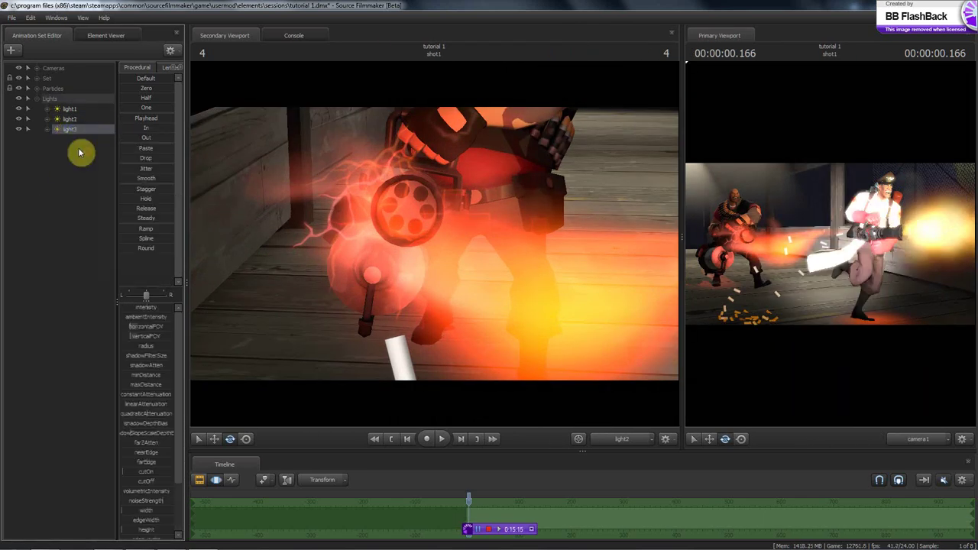
- Copy the light2 animation set and paste it as a third light
left_click(70, 120)
right_click(72, 120)
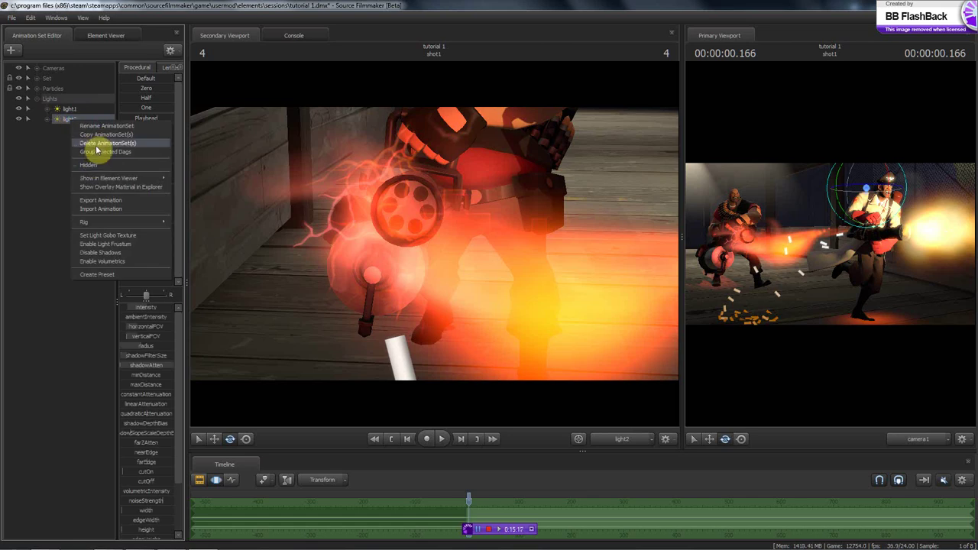
left_click(103, 135)
right_click(67, 146)
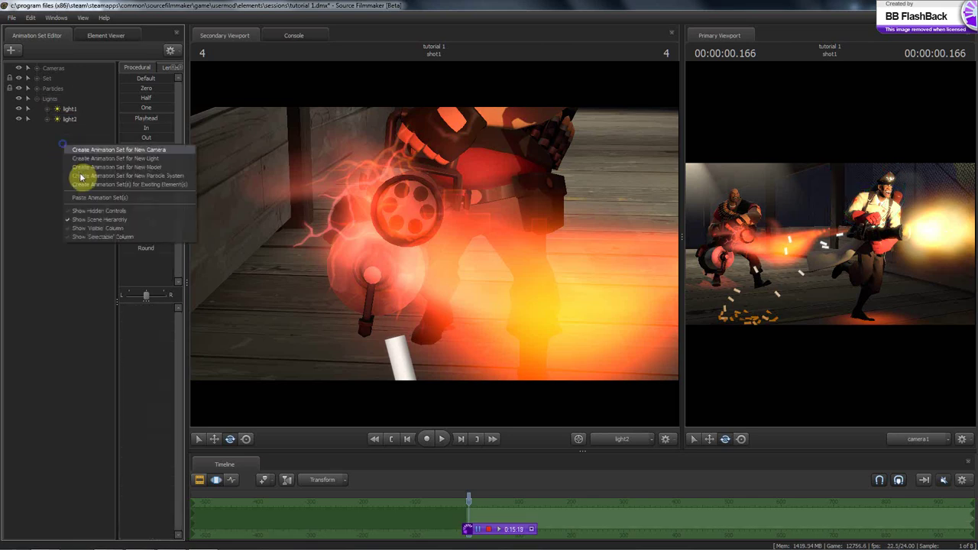
left_click(80, 198)
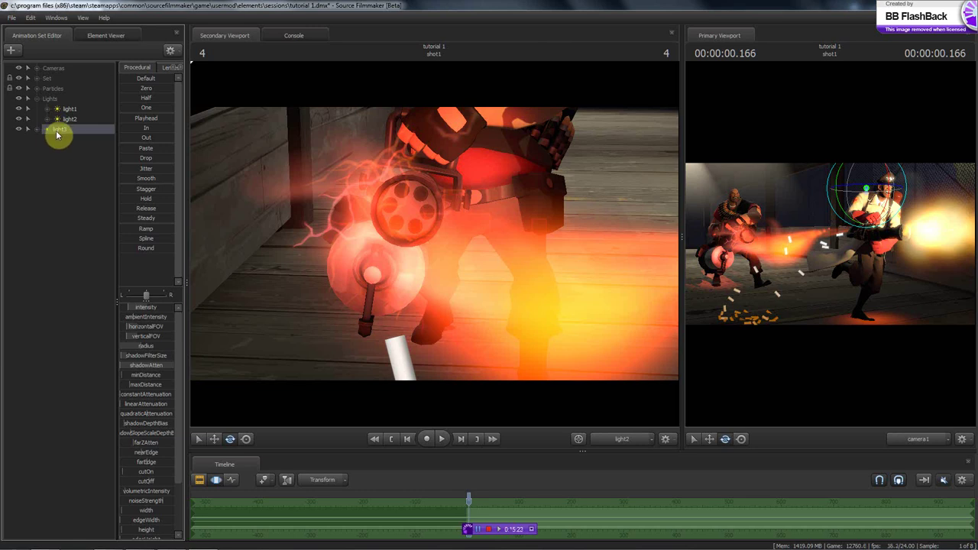
scroll(153, 340, "down", 2)
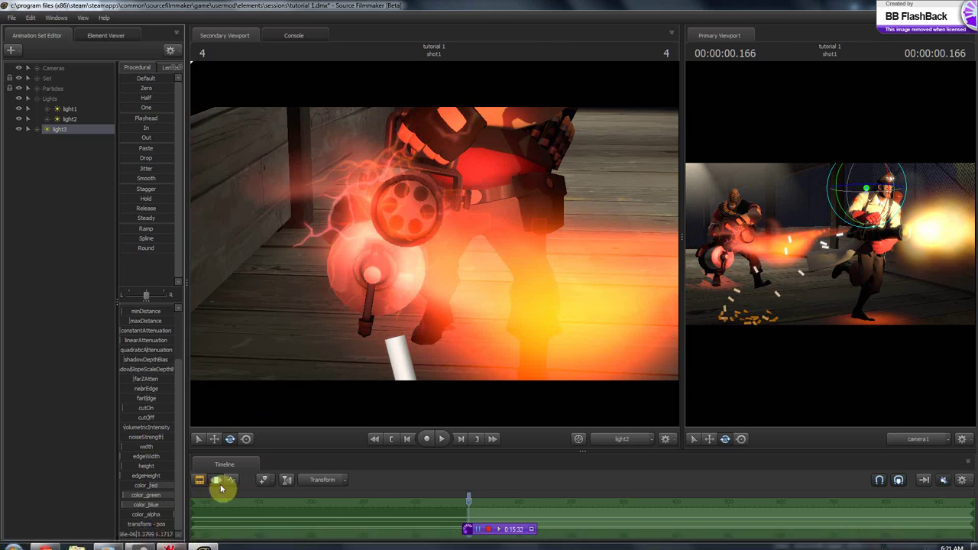
left_click(256, 480)
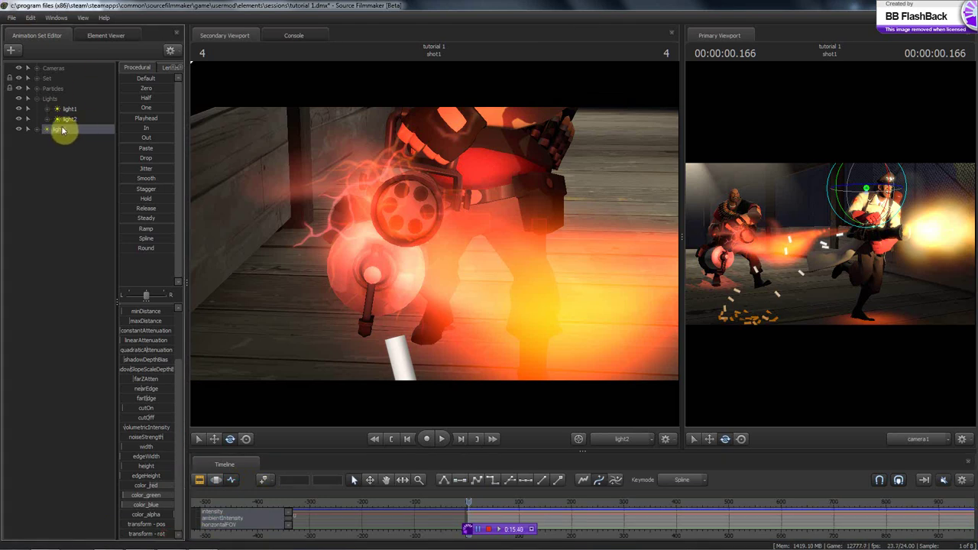
left_click(215, 480)
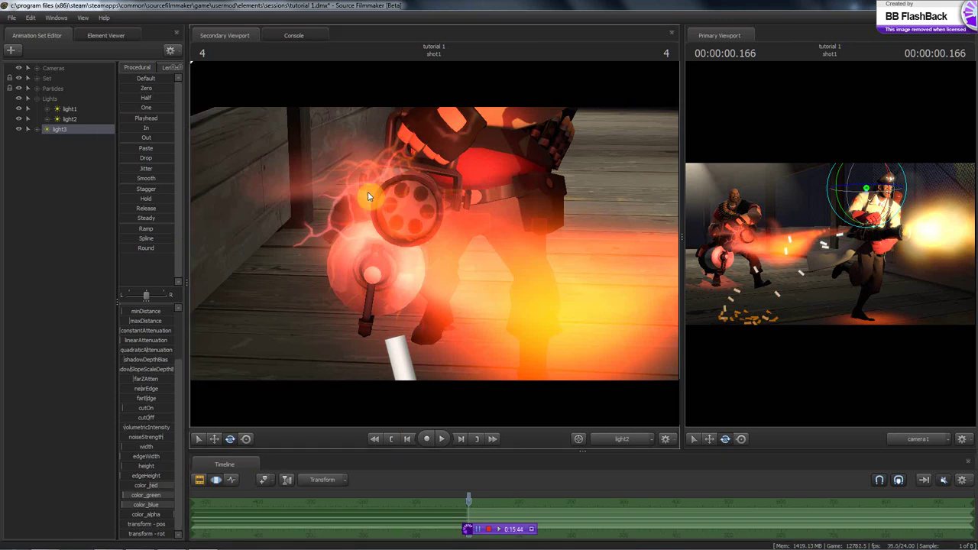
- View the scene through light3 and reposition it low behind the Medic, aimed at his back and coat
left_click_drag(73, 132, 412, 248)
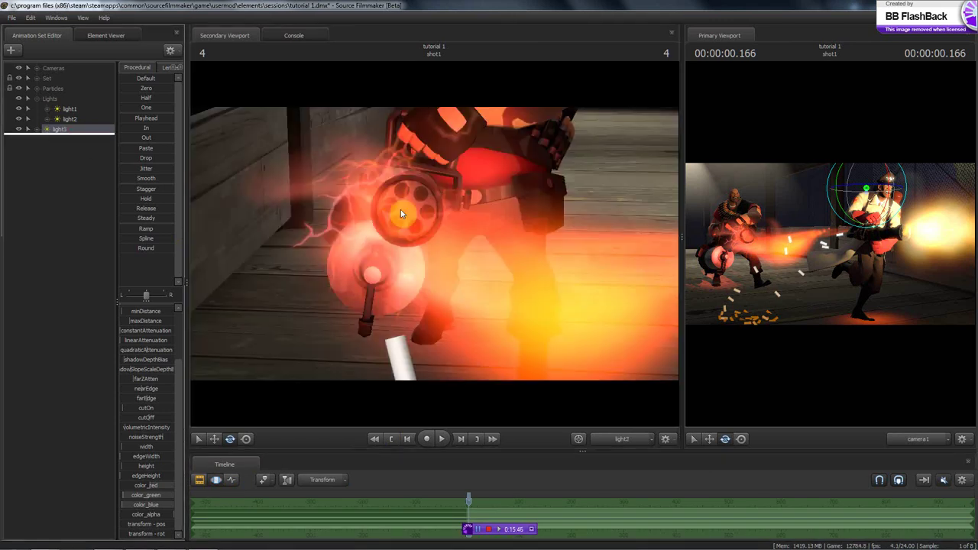
left_click_drag(390, 198, 434, 245)
key("a")
right_click_drag(512, 193, 534, 192)
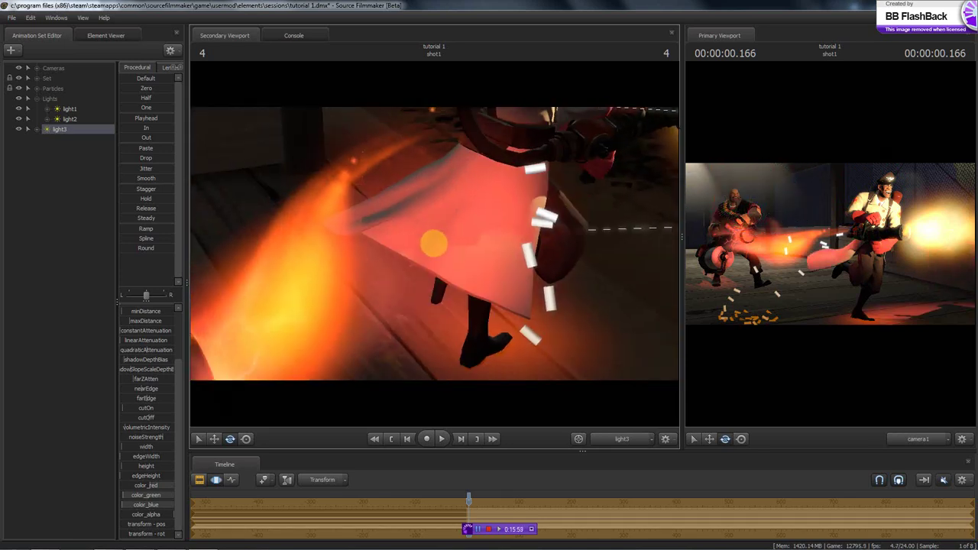
mouse_move(444, 239)
left_mouse_down()
mouse_move(439, 229)
mouse_move(433, 244)
mouse_move(436, 235)
mouse_move(458, 236)
mouse_move(436, 236)
mouse_move(435, 251)
mouse_move(433, 243)
left_mouse_up()
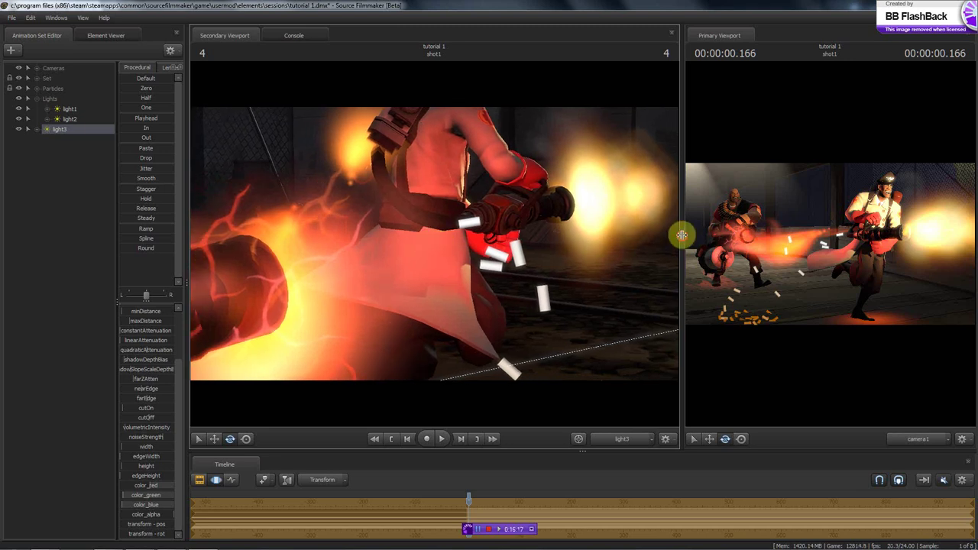
- Enlarge the primary viewport and check light3's effect on the Medic's coat in the Clip Editor render
left_click_drag(681, 235, 336, 319)
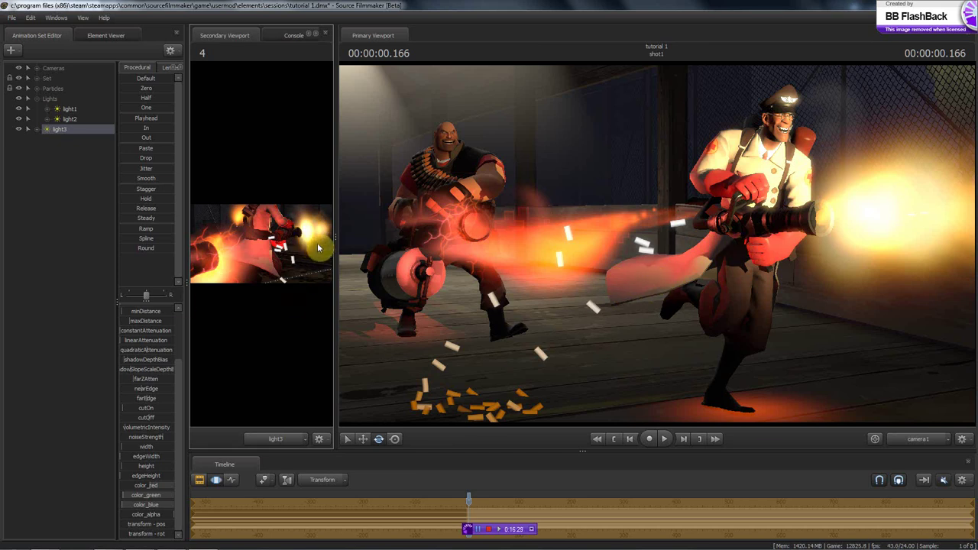
scroll(141, 345, "up", 3)
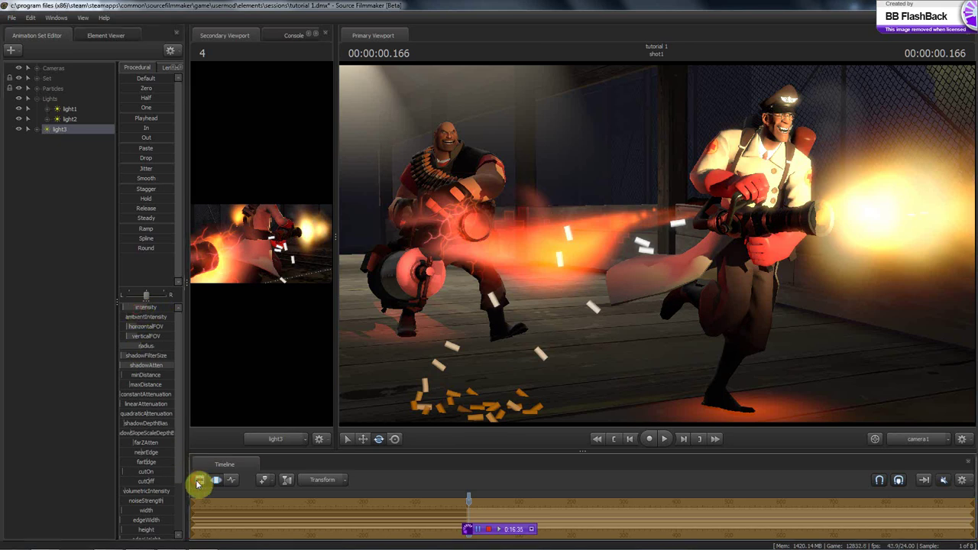
left_click(216, 479)
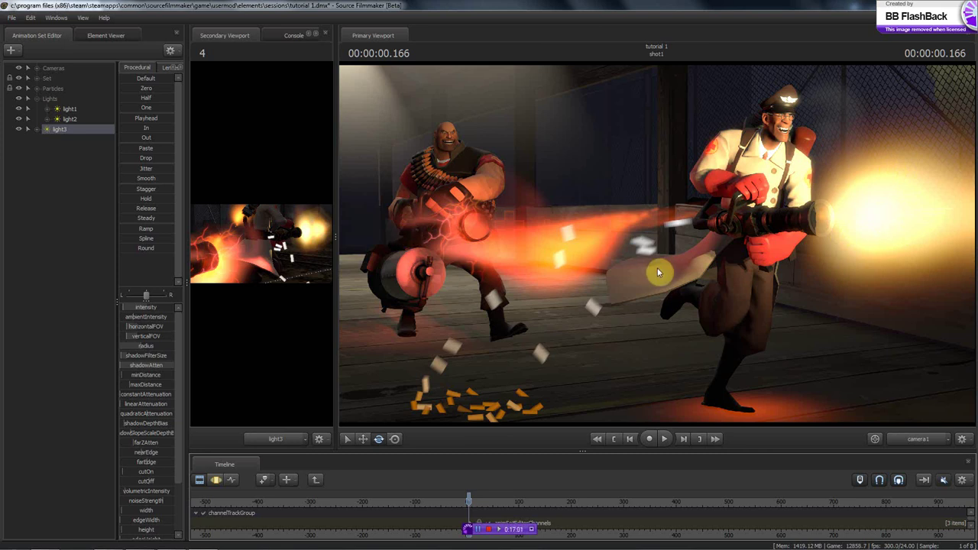
- Enlarge the secondary viewport, adjust light3's intensity slightly in the Motion Editor and check the render
left_click_drag(335, 236, 765, 288)
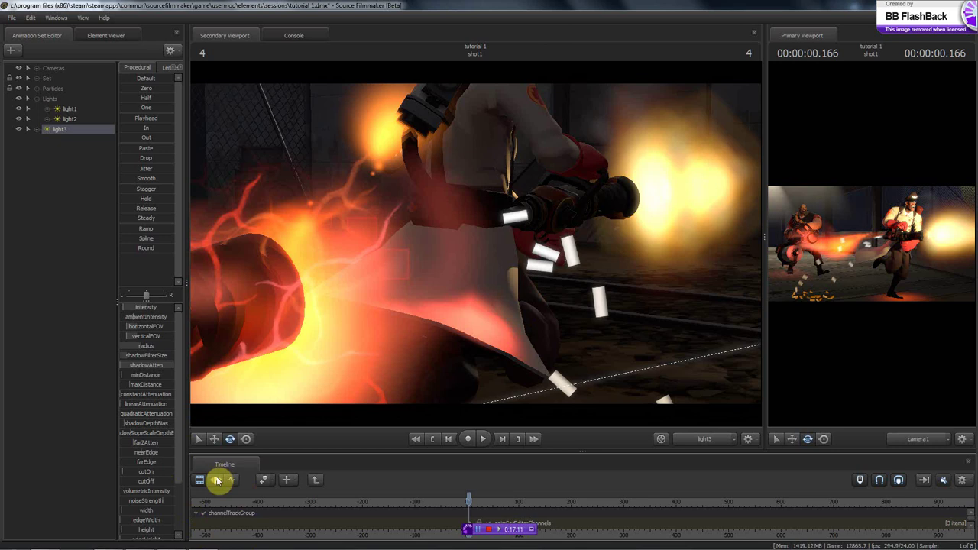
left_click(216, 479)
left_click(134, 308)
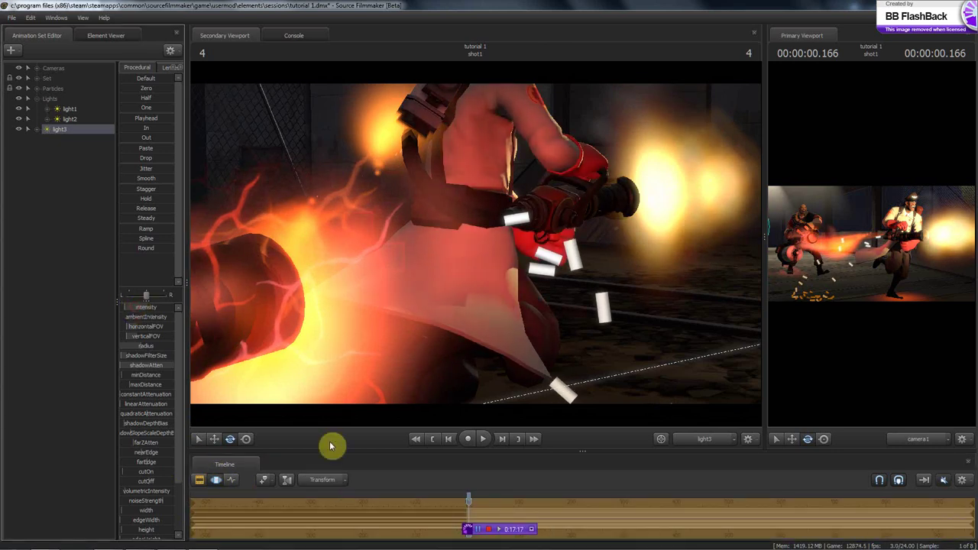
left_click(196, 481)
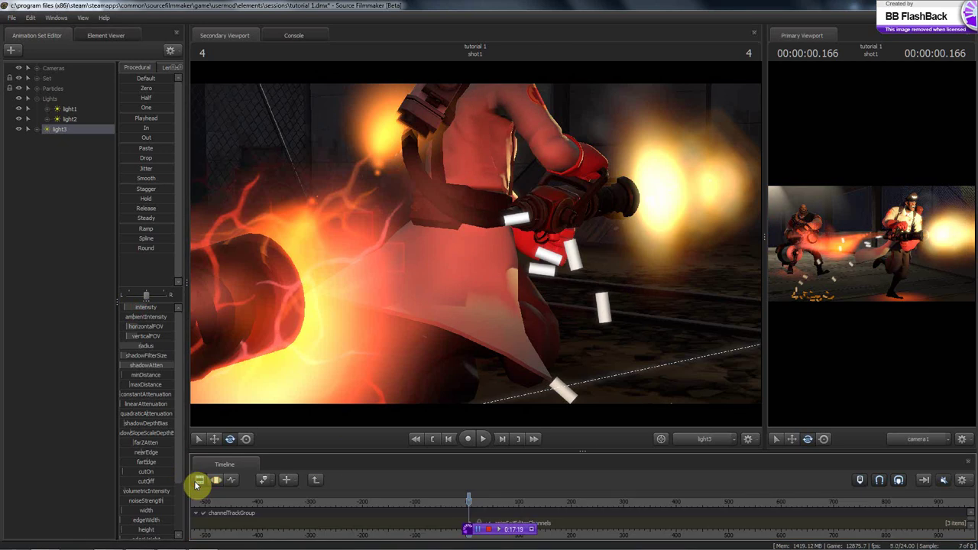
left_click(217, 480)
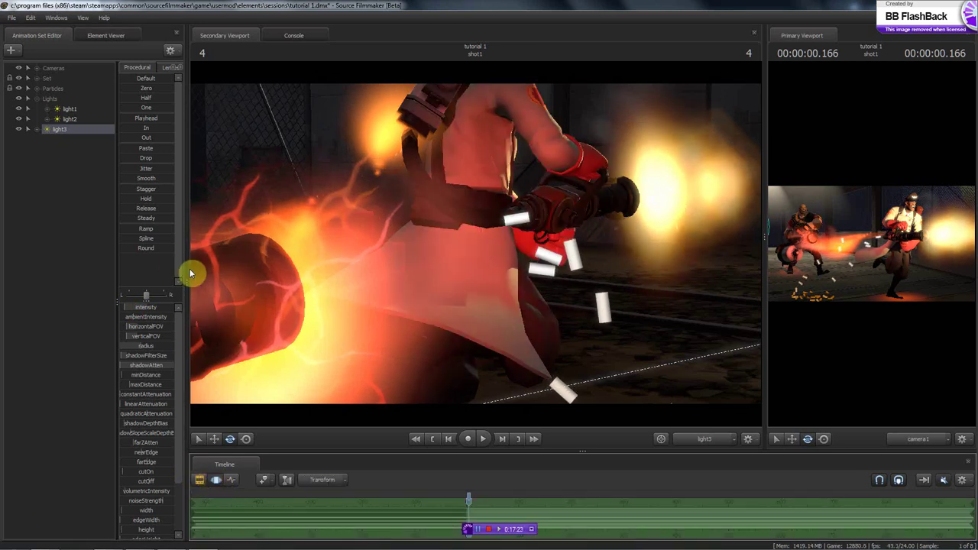
- Switch the secondary viewport to the Work Camera, face the Heavy and lower light1's farZAtten to keep its light off him
left_click(684, 439)
left_click(624, 394)
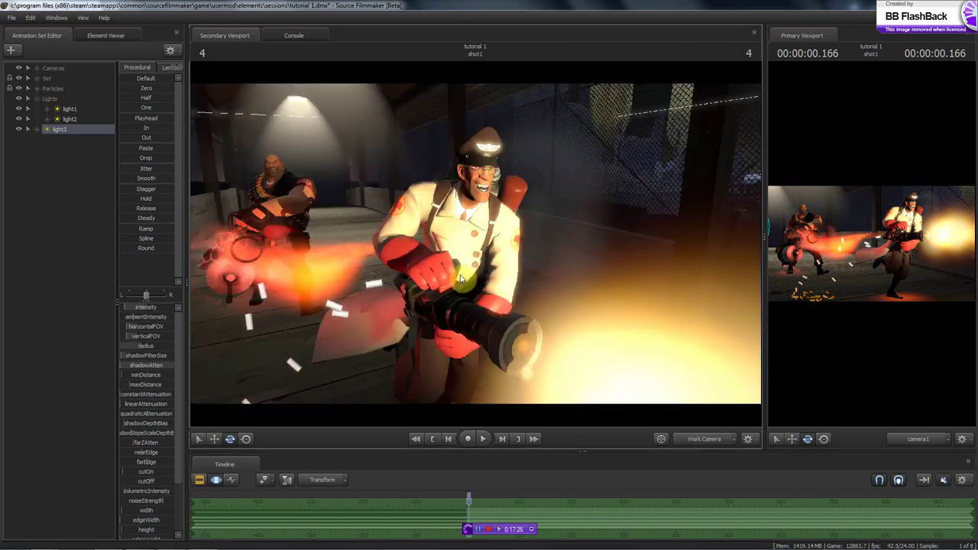
left_click(70, 109)
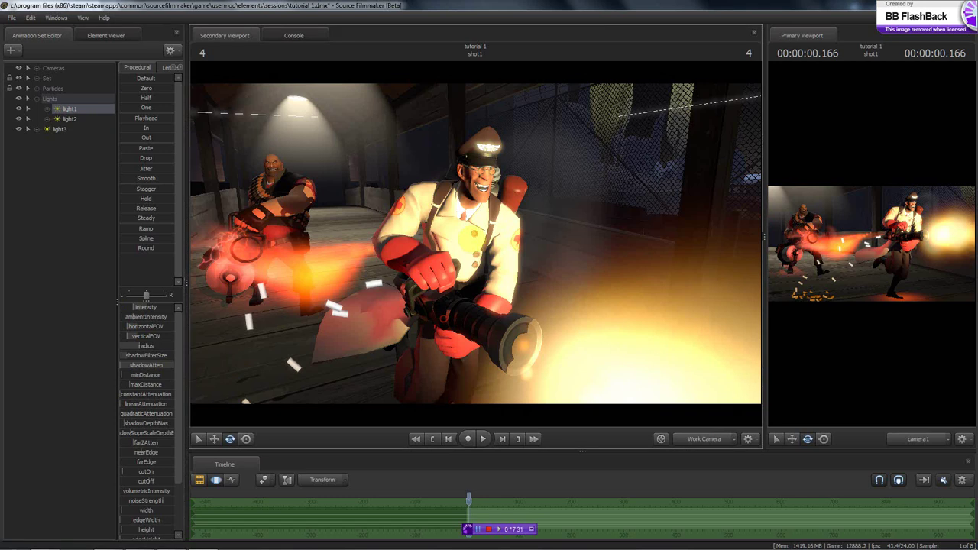
left_click_drag(432, 241, 186, 439)
left_click_drag(518, 263, 493, 181)
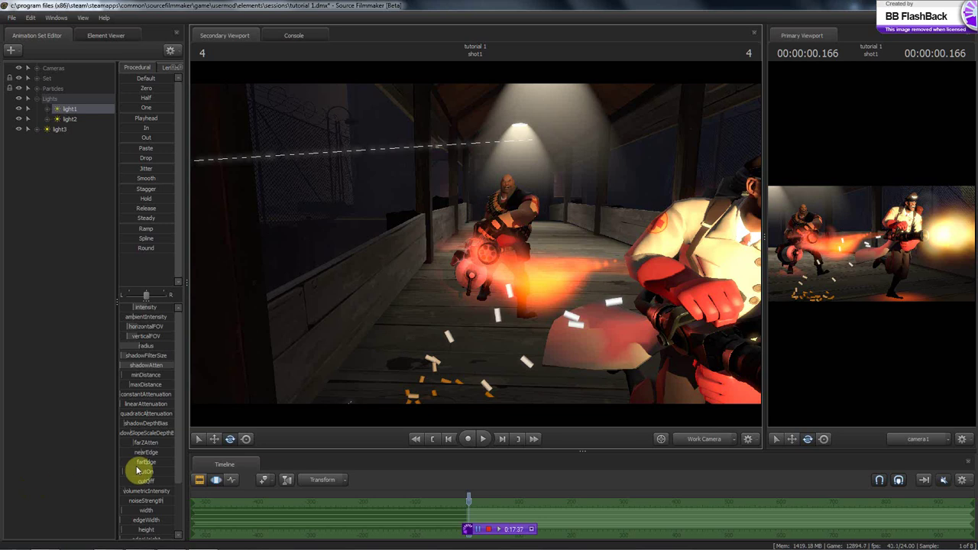
left_click(139, 443)
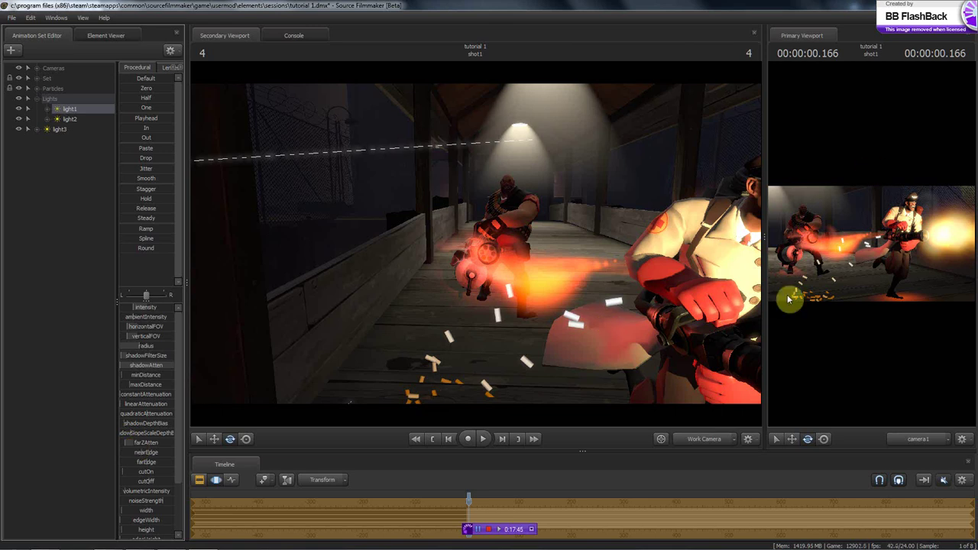
- Compare the enlarged camera1 view with the reference picture SW.png in IrfanView, then return to Source Filmmaker and enlarge the secondary viewport
left_click_drag(766, 241, 466, 249)
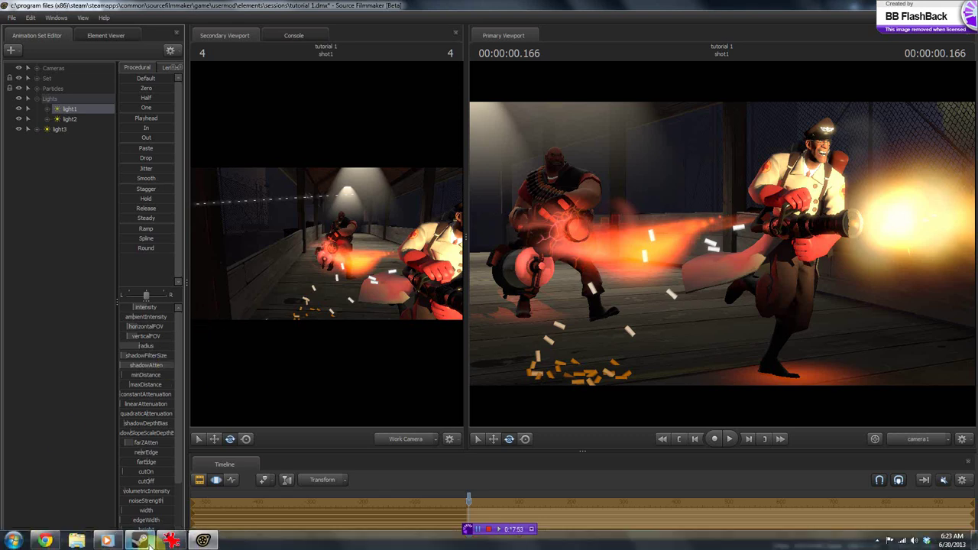
left_click(170, 541)
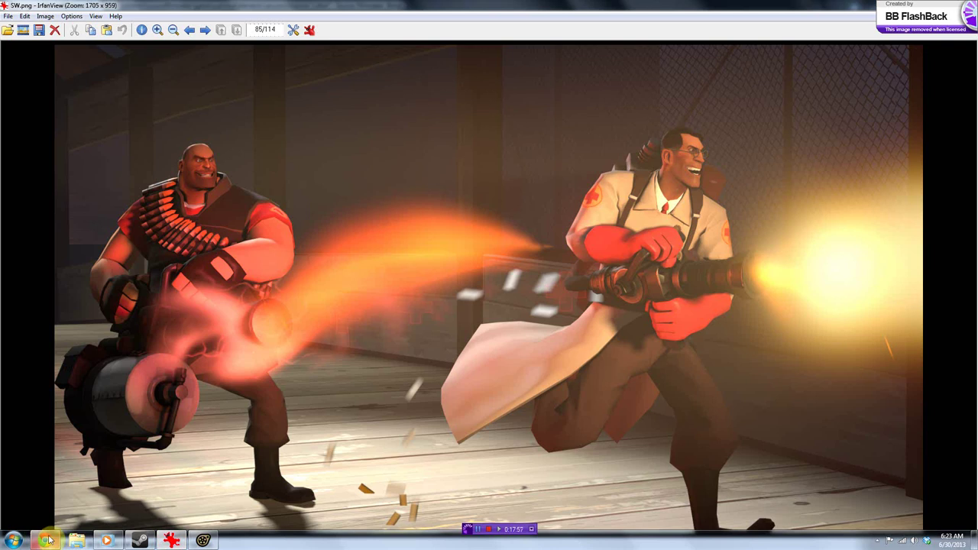
left_click(213, 541)
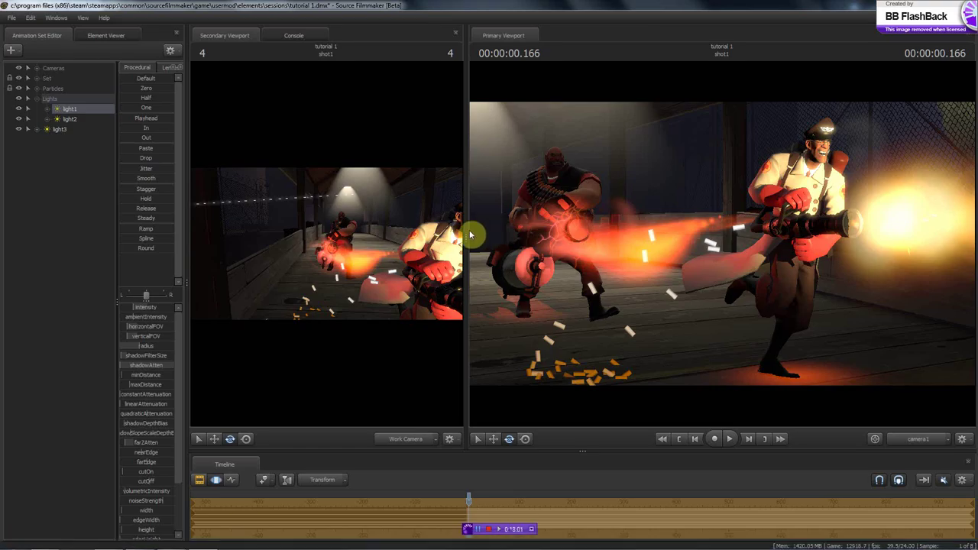
left_click_drag(465, 233, 835, 236)
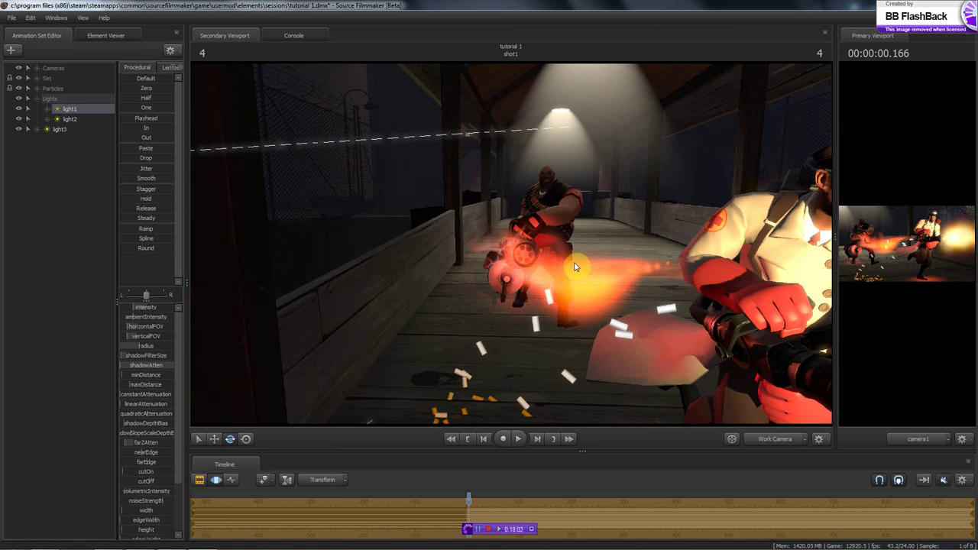
- Create an animation set for a new light, move light3 into the Lights group and select light4
right_click(77, 175)
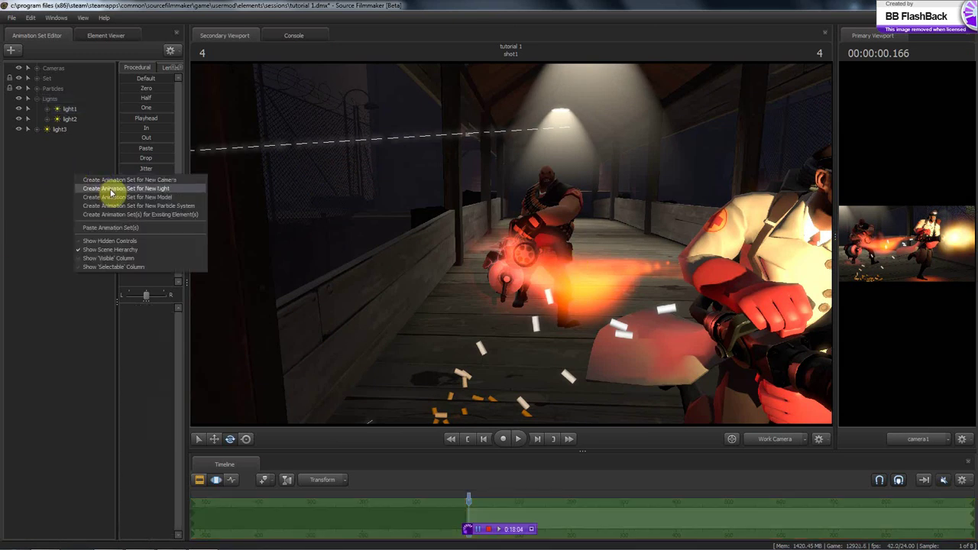
left_click(111, 189)
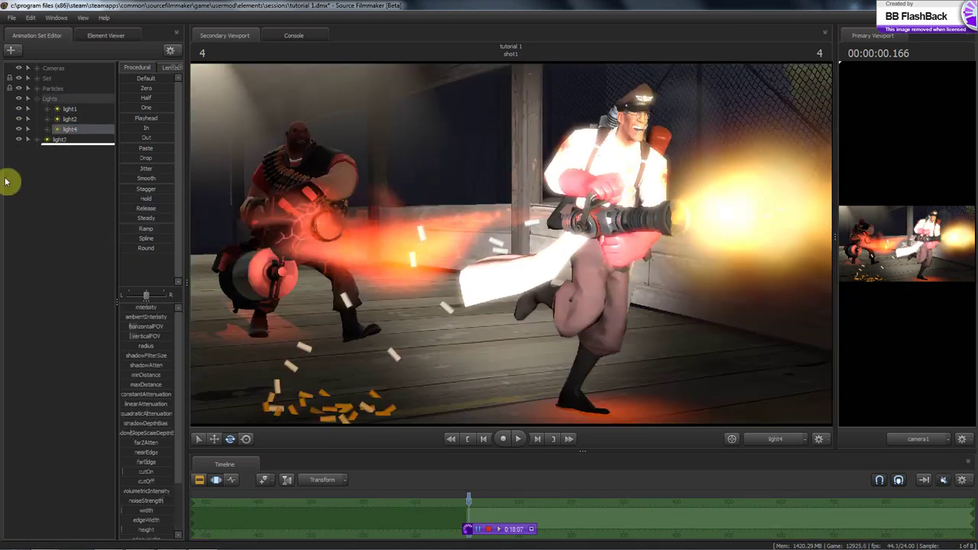
left_click_drag(63, 140, 55, 98)
left_click(70, 129)
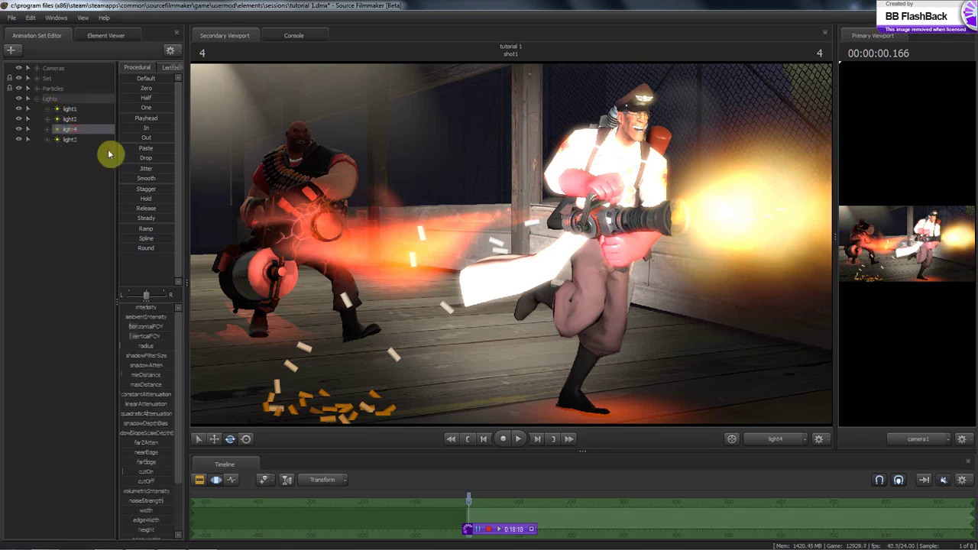
- Place light4 high behind the Heavy, aimed down at the wooden walkway, and widen its horizontal and vertical field of view
left_click_drag(441, 169, 511, 242)
right_click_drag(510, 243, 511, 243)
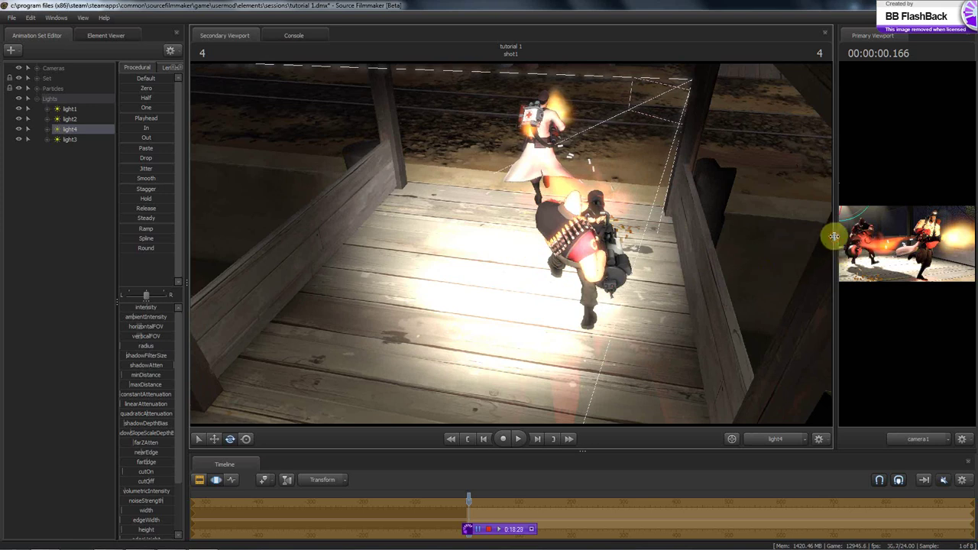
left_click_drag(835, 252, 493, 288)
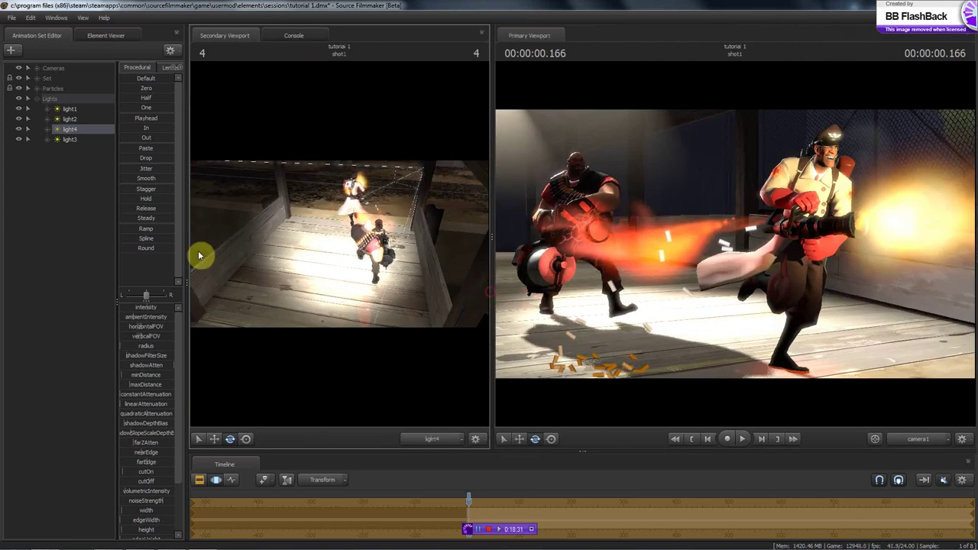
left_click_drag(339, 242, 339, 243)
right_click_drag(339, 243, 339, 243)
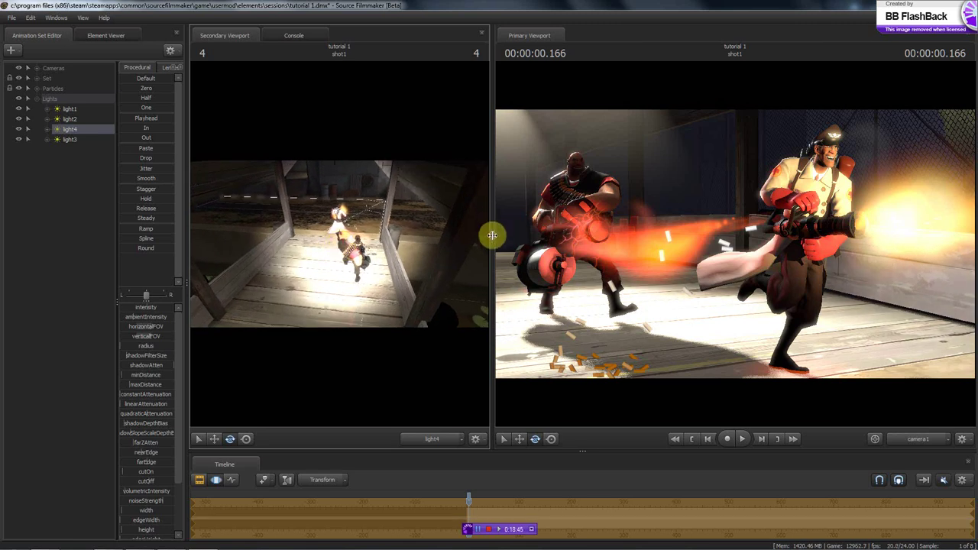
- Check light4's shadows in the camera1 view and fine-tune its position and aim over the Heavy and Medic
left_click_drag(492, 237, 381, 259)
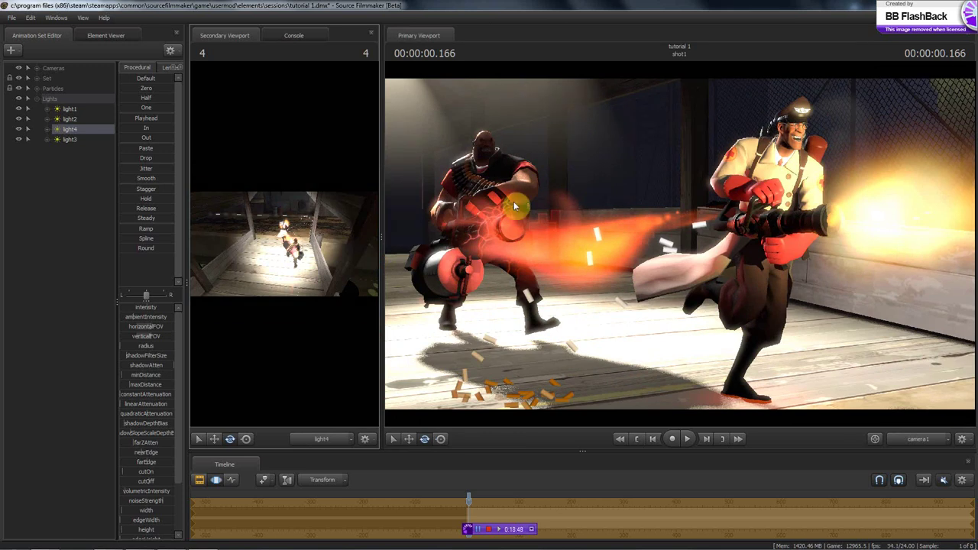
left_click_drag(382, 236, 708, 260)
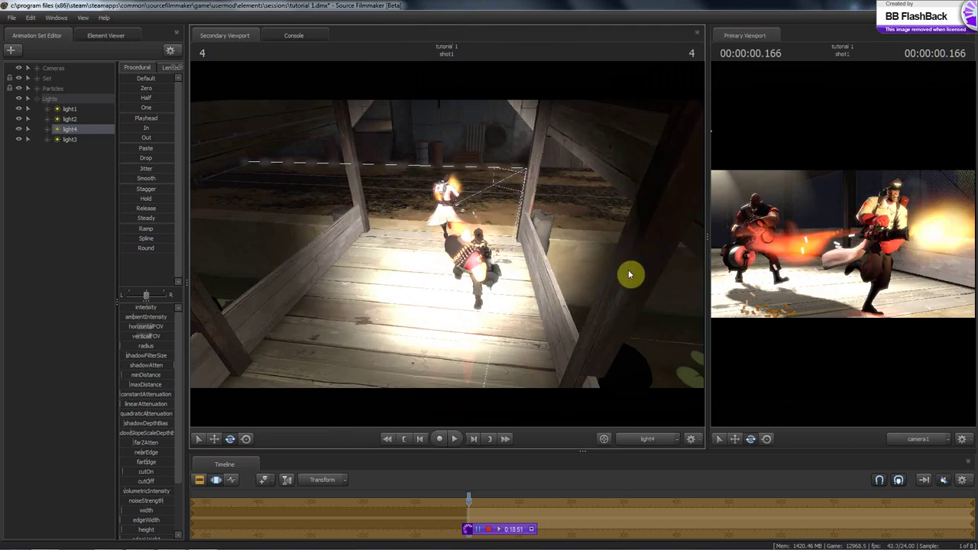
left_click_drag(507, 266, 447, 245)
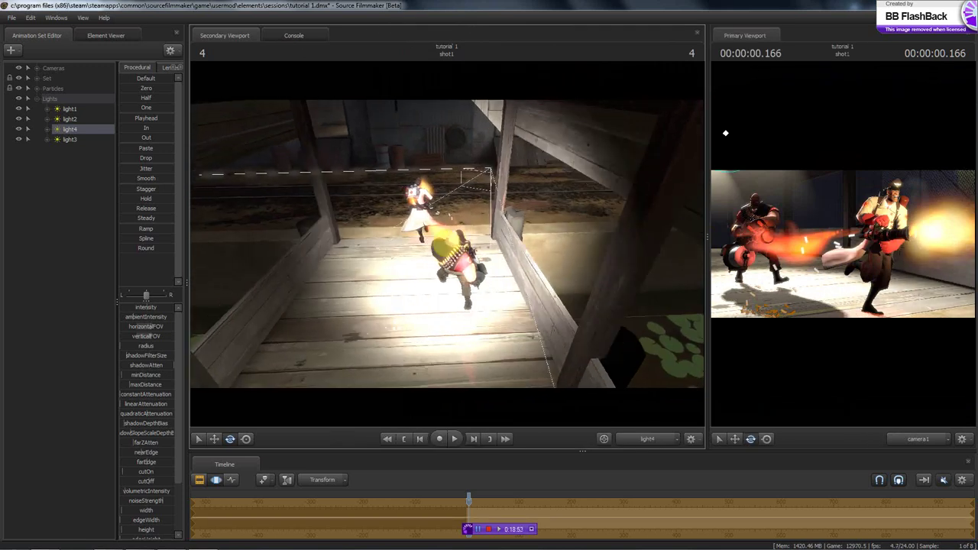
left_click_drag(725, 133, 734, 134)
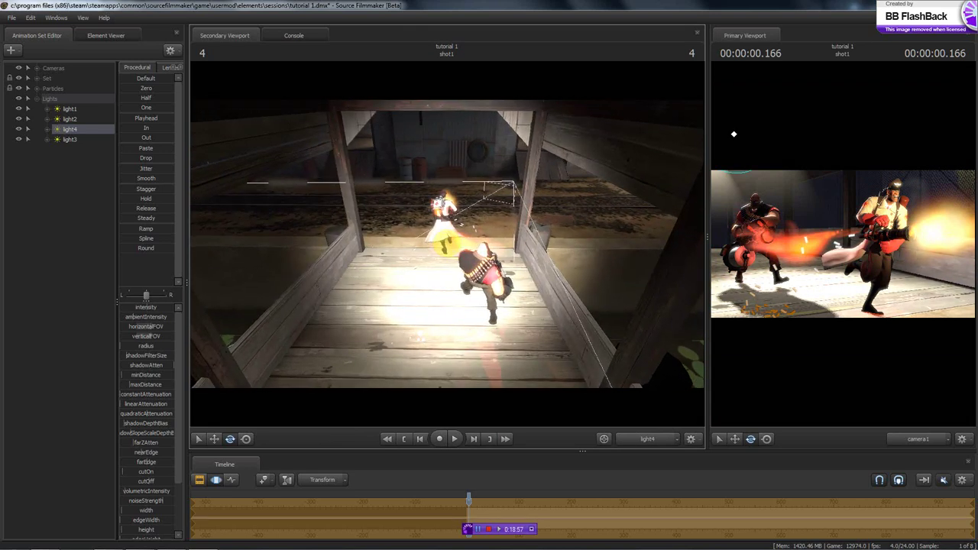
left_click_drag(448, 245, 448, 245)
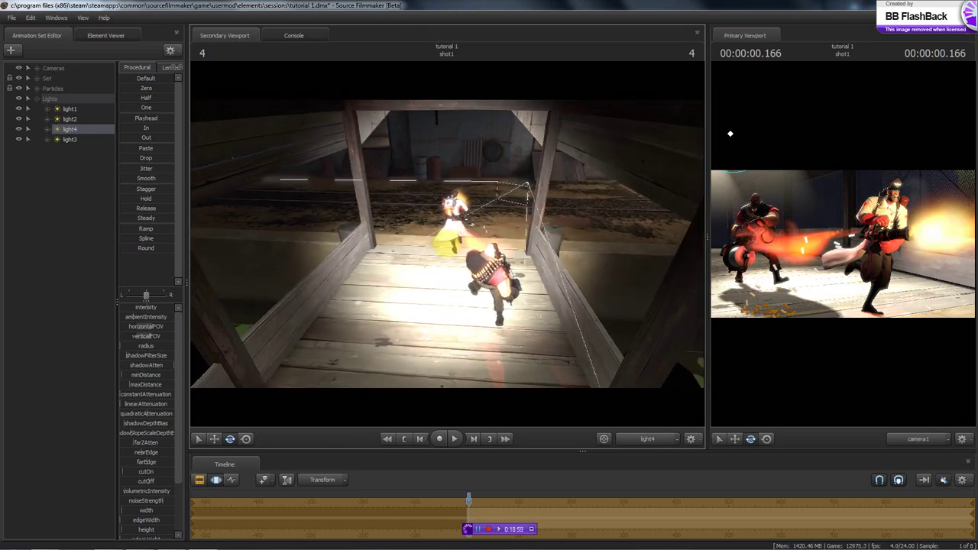
left_click_drag(730, 134, 725, 133)
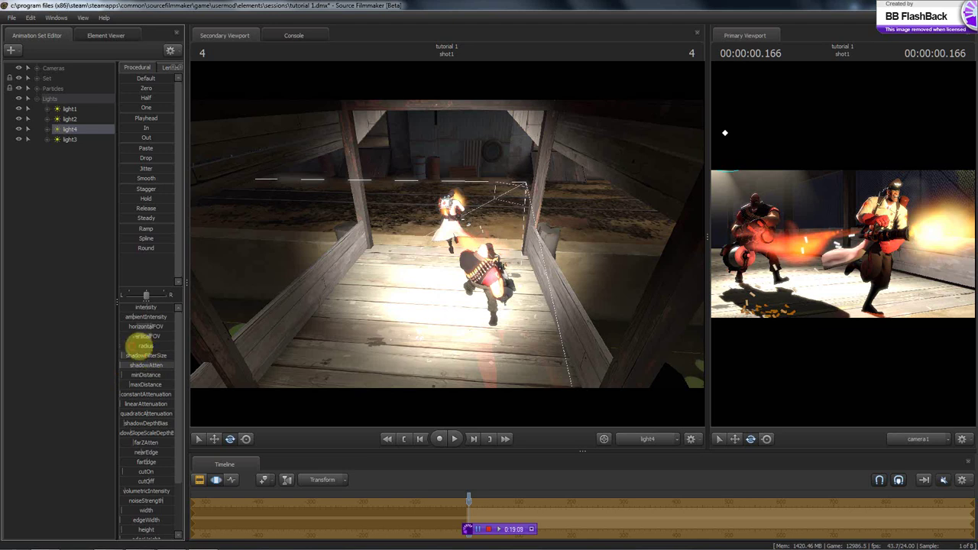
- Increase light4's radius, check the softened shadows in the enlarged camera1 render and return to the Motion Editor
left_click_drag(139, 346, 161, 347)
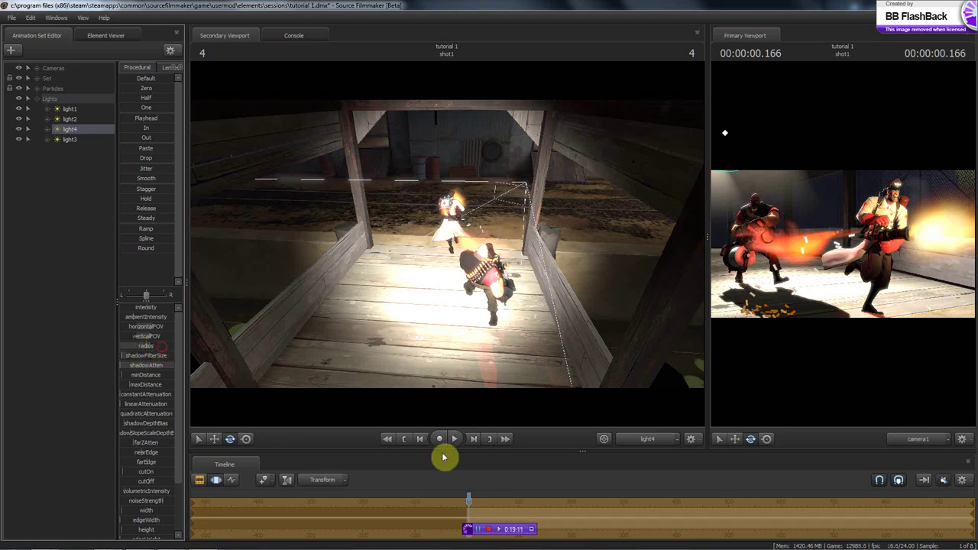
left_click(193, 481)
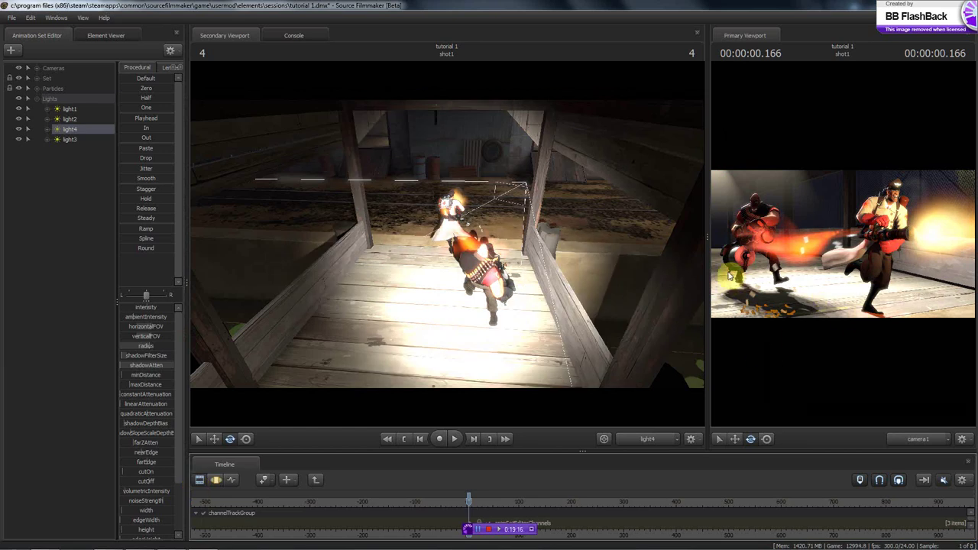
left_click_drag(705, 239, 355, 274)
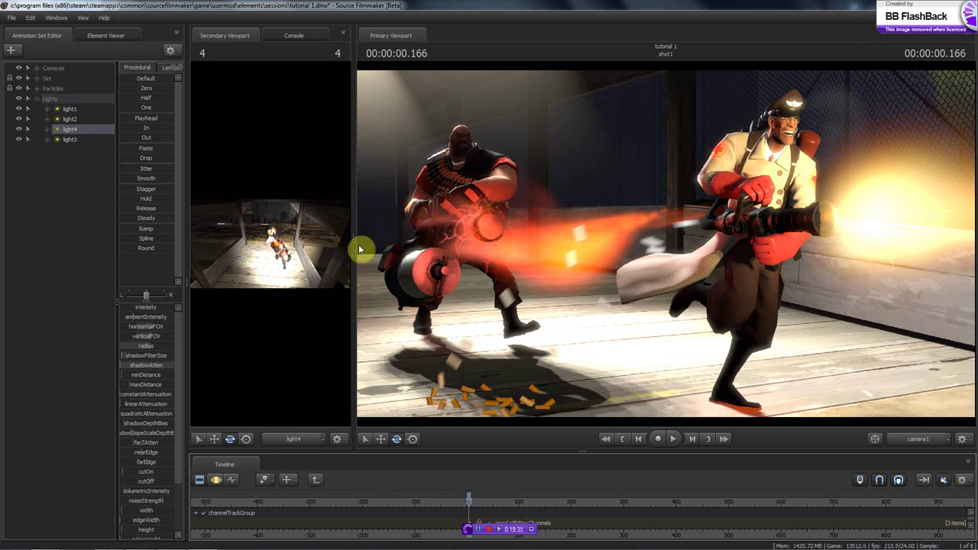
left_click_drag(351, 236, 832, 241)
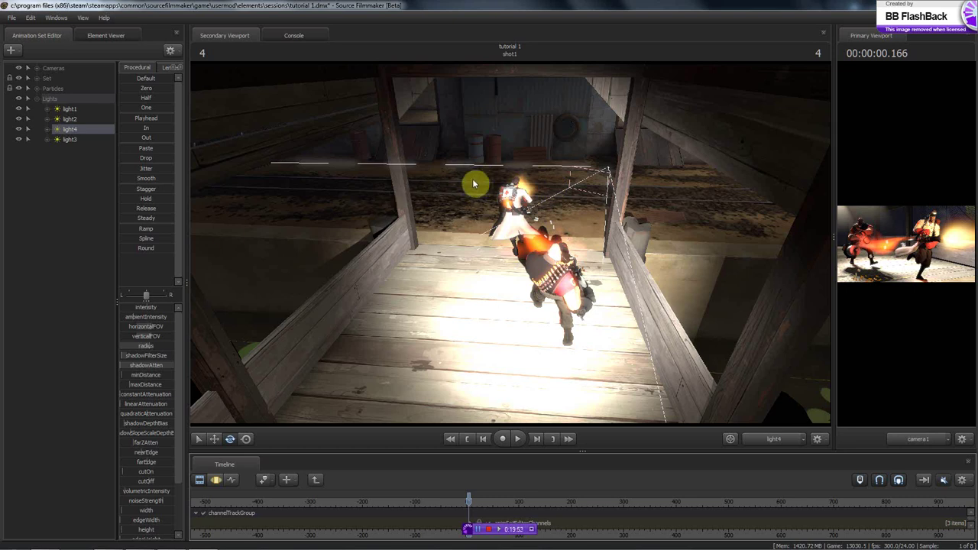
left_click(215, 484)
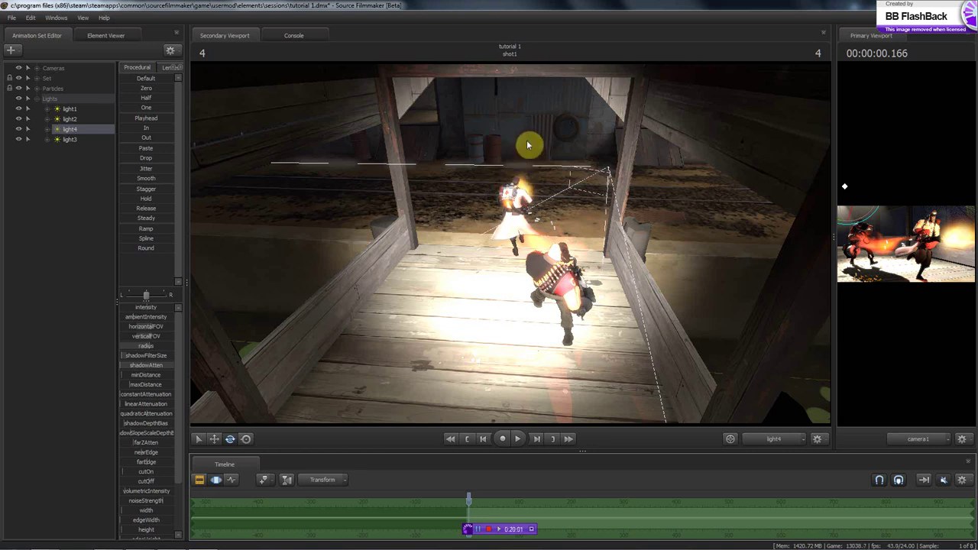
- Lower light4's intensity in the enlarged camera1 view, check the shadows in the full render and return to the Motion Editor
left_click(521, 162)
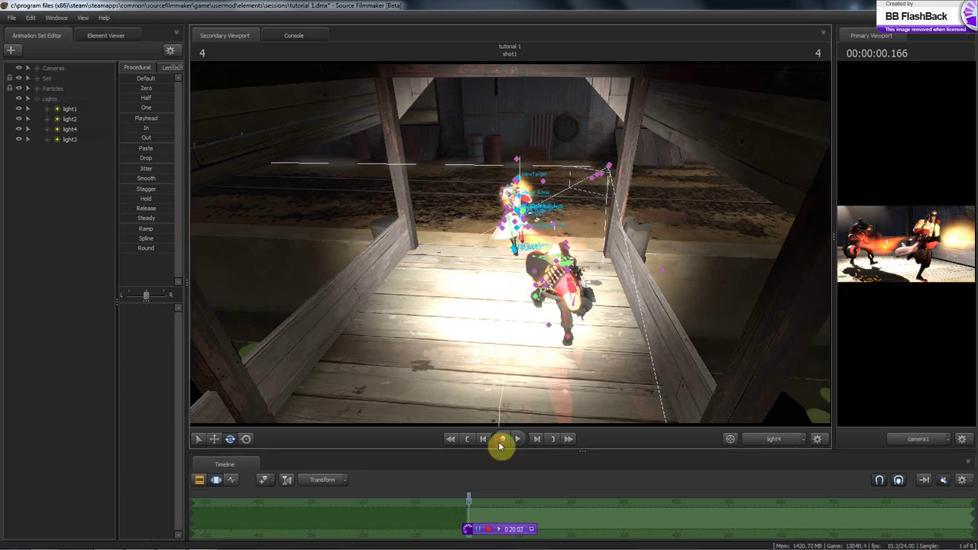
left_click_drag(499, 444, 520, 288)
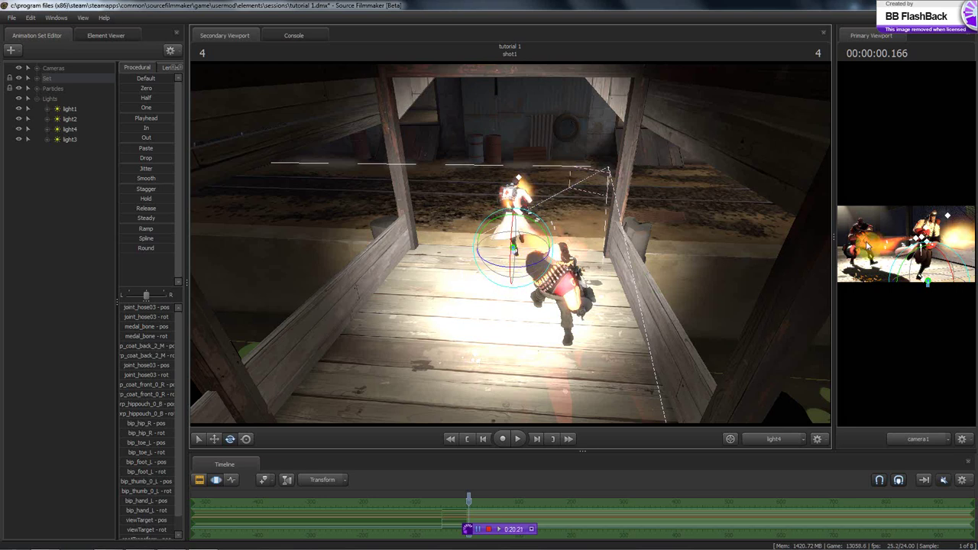
left_click_drag(832, 235, 441, 301)
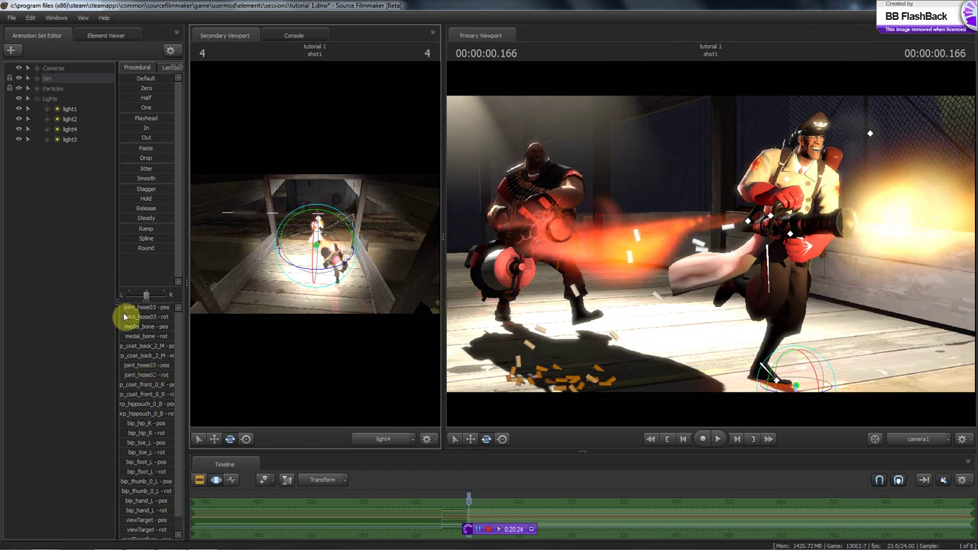
left_click(65, 131)
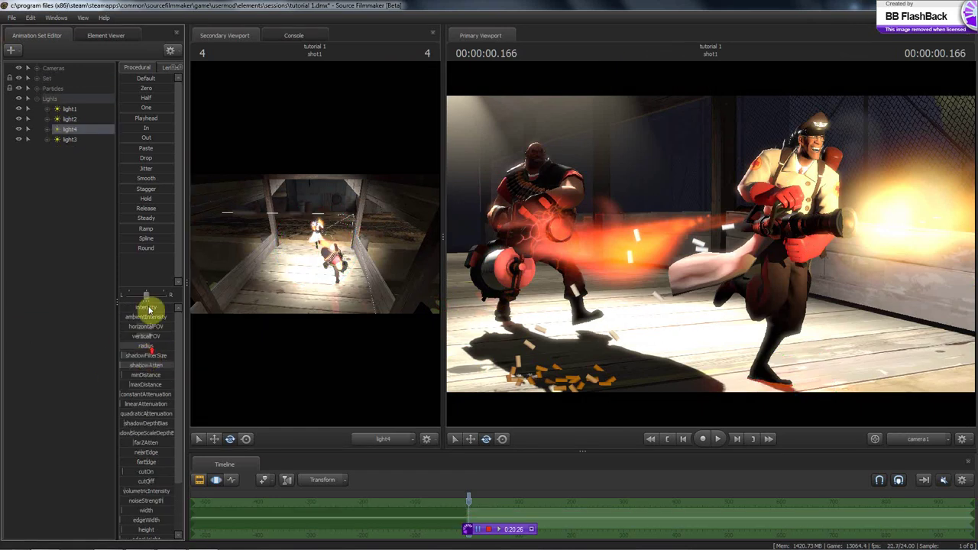
left_click_drag(145, 311, 124, 307)
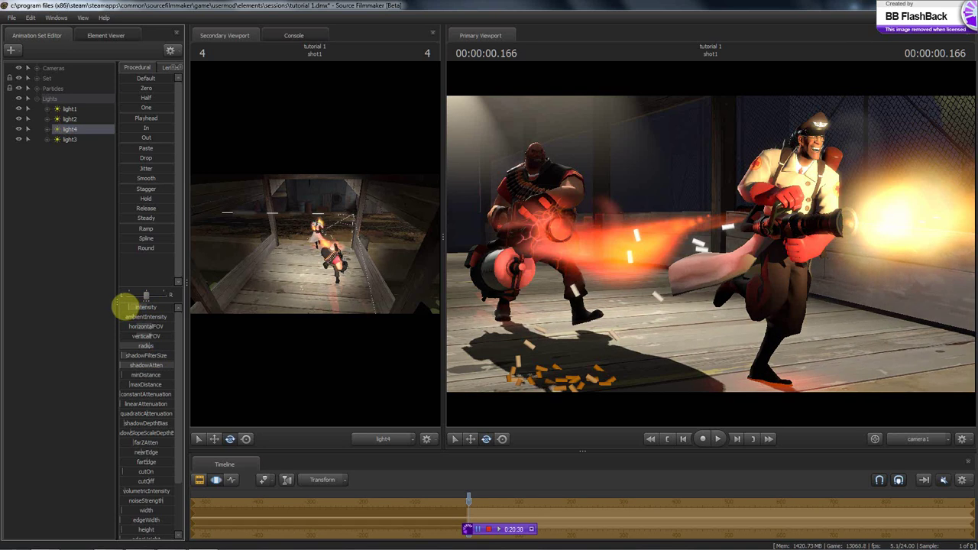
left_click(216, 479)
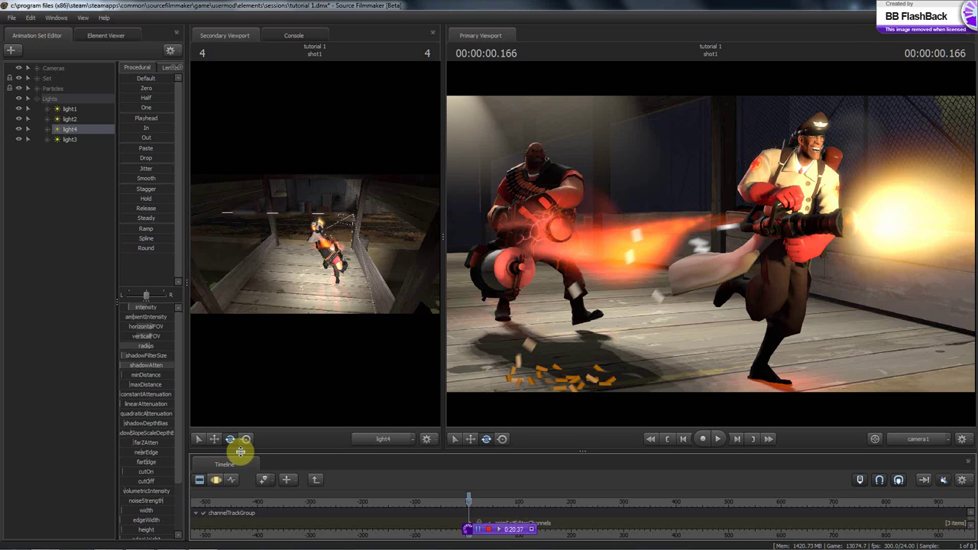
left_click(218, 479)
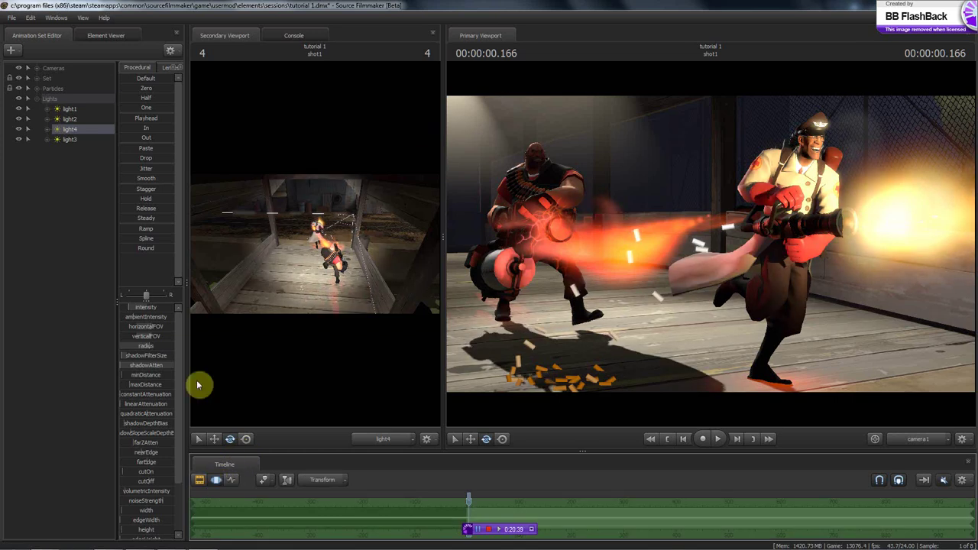
- Create an animation set for a new light, light5, and load it in an enlarged secondary viewport
right_click(67, 201)
left_click(95, 213)
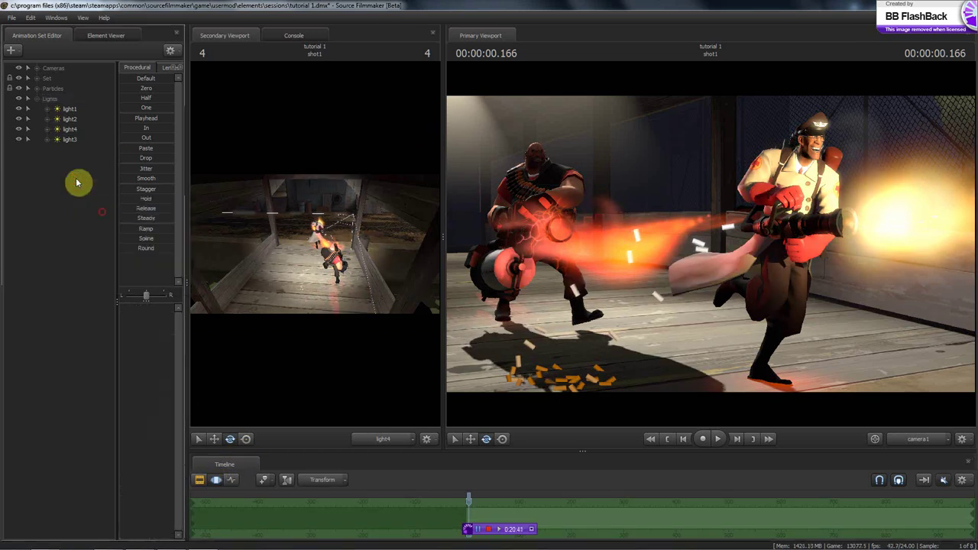
left_click_drag(68, 153, 292, 191)
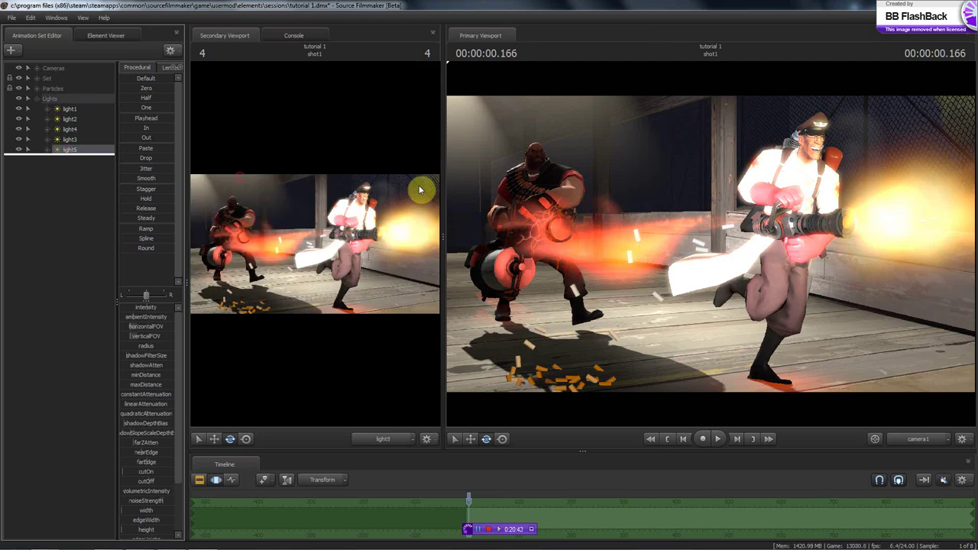
left_click_drag(443, 235, 732, 252)
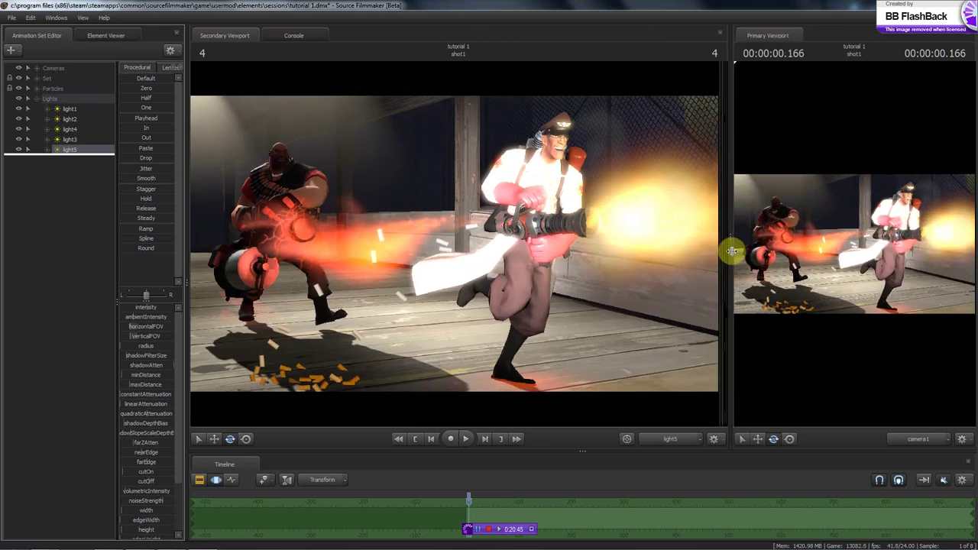
- Place light5 in front of the Heavy, aim it at him, widen its field of view and adjust its intensity against the camera1 view
left_click_drag(493, 281, 458, 243)
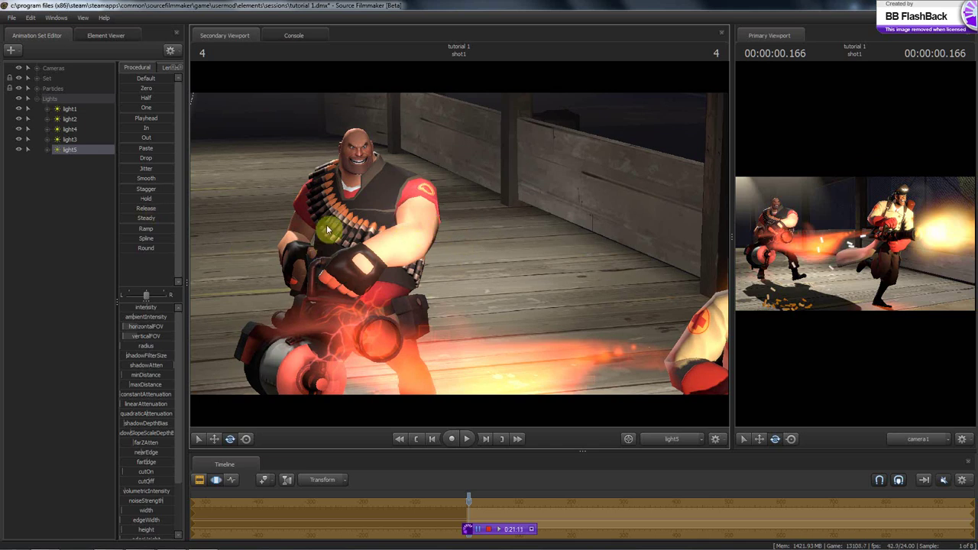
left_click_drag(458, 243, 663, 269)
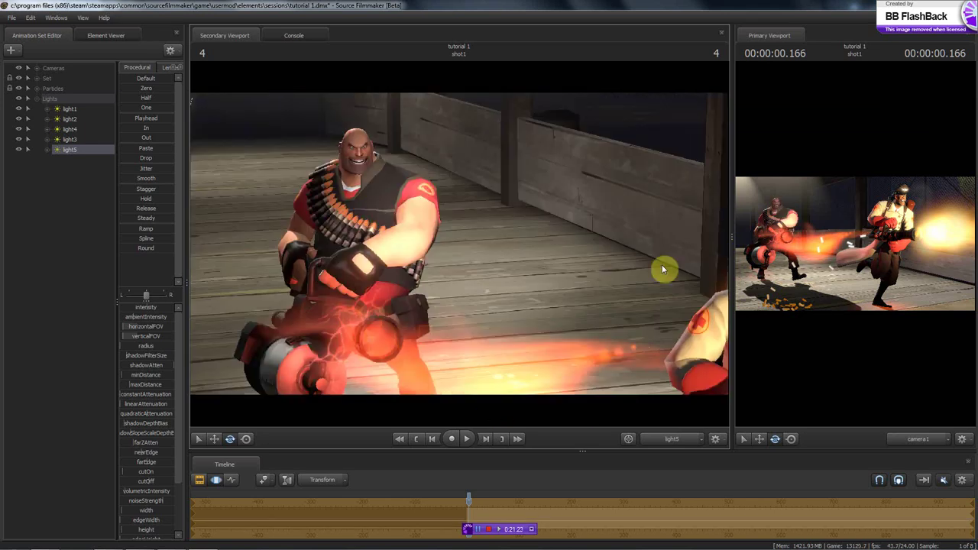
left_click_drag(731, 229, 345, 280)
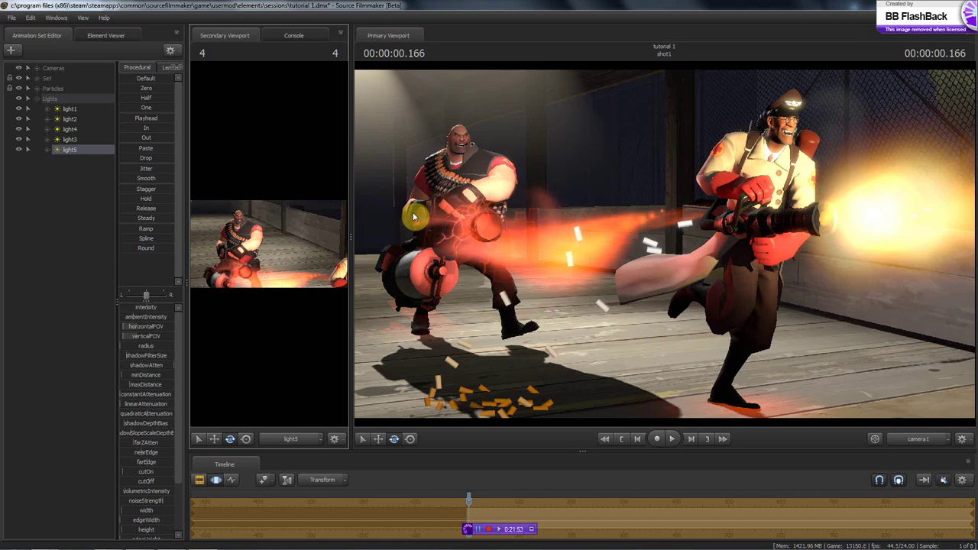
left_click_drag(273, 243, 268, 244)
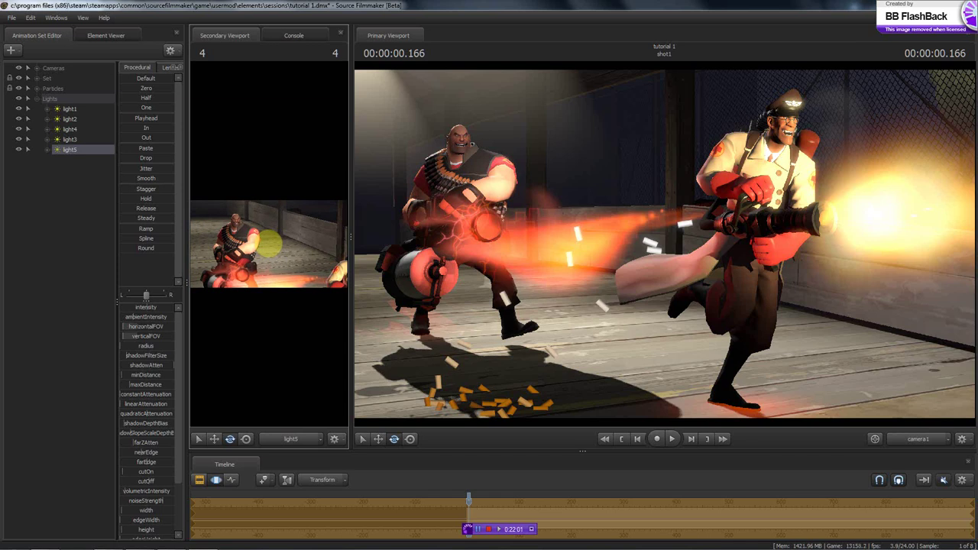
left_click_drag(269, 243, 269, 243)
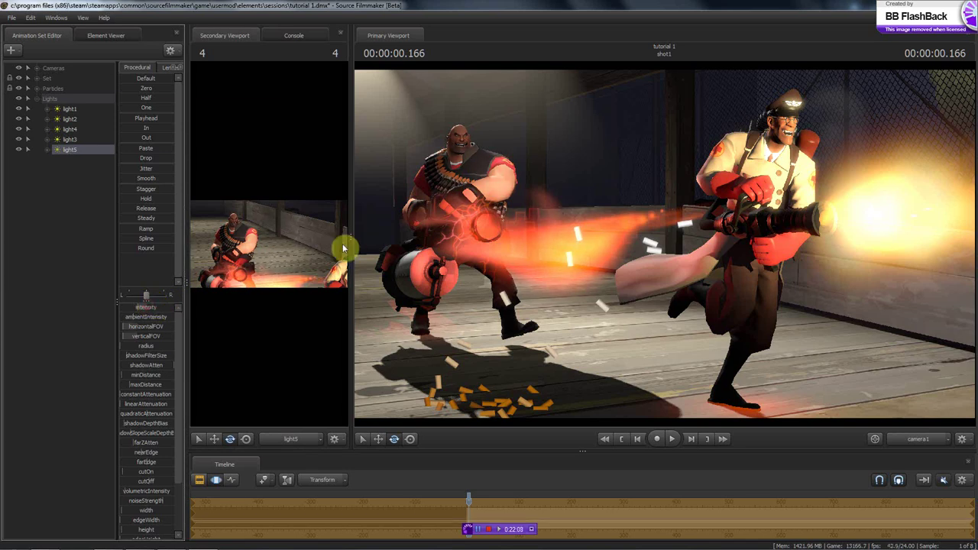
left_click_drag(314, 258, 268, 243)
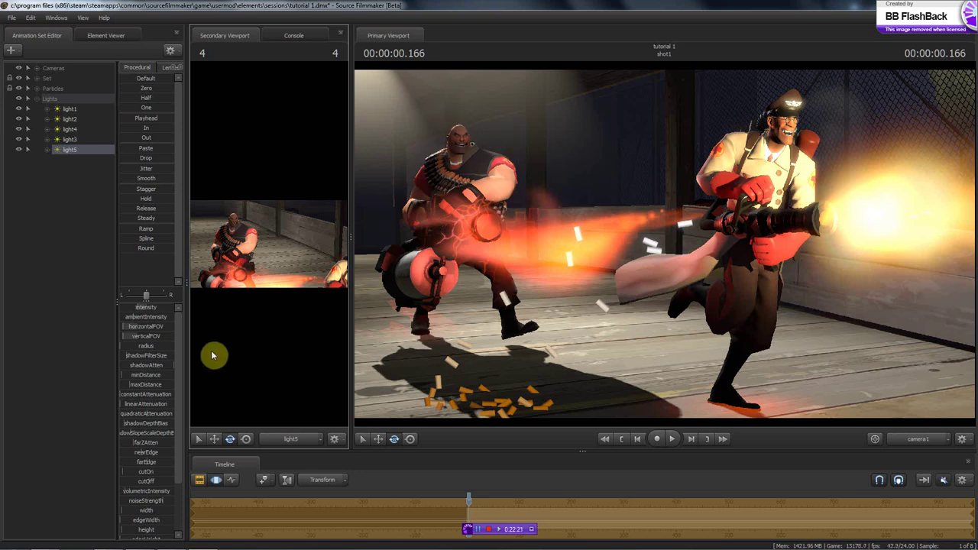
- Raise light5's shadowAtten and radius, reduce its intensity, and check the rendered result before returning to the Motion Editor
left_click(161, 365)
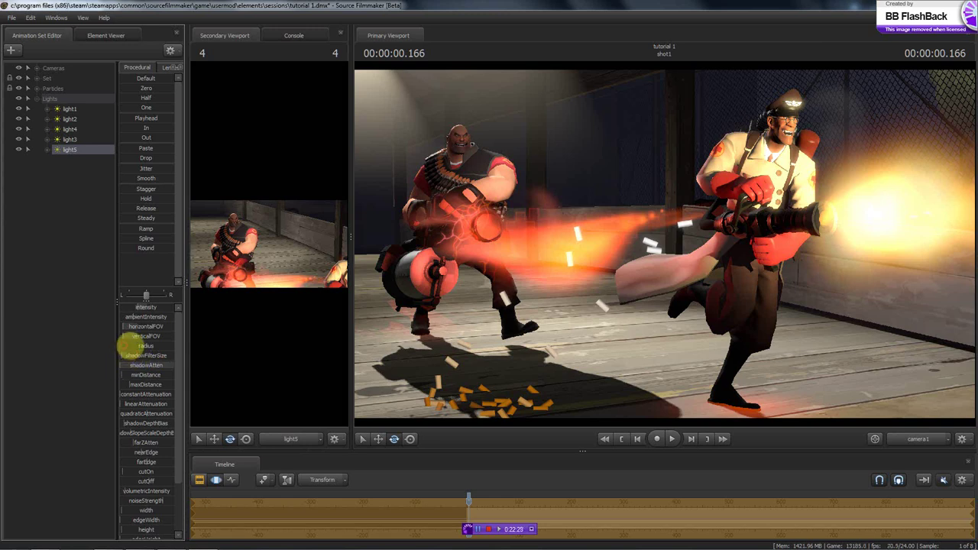
left_click(210, 479)
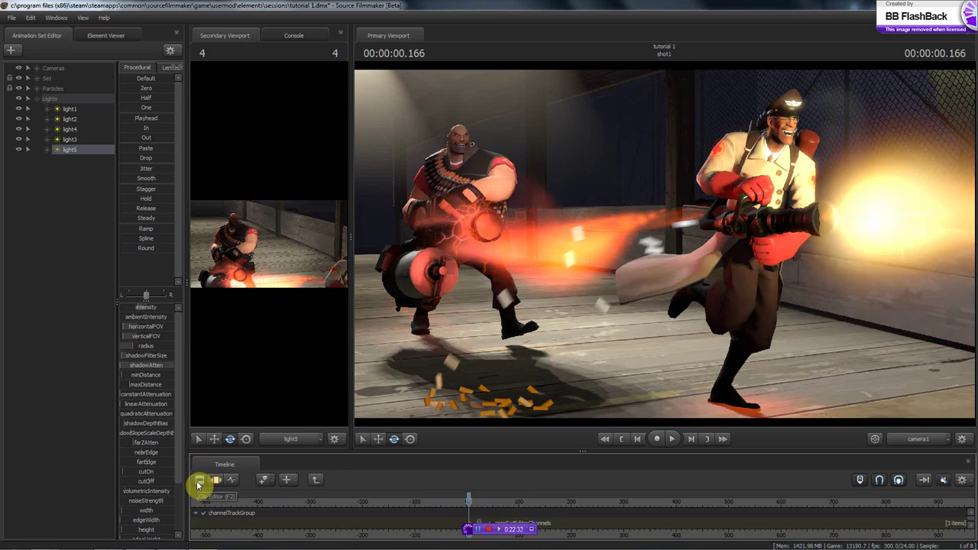
left_click(216, 480)
left_click(145, 326)
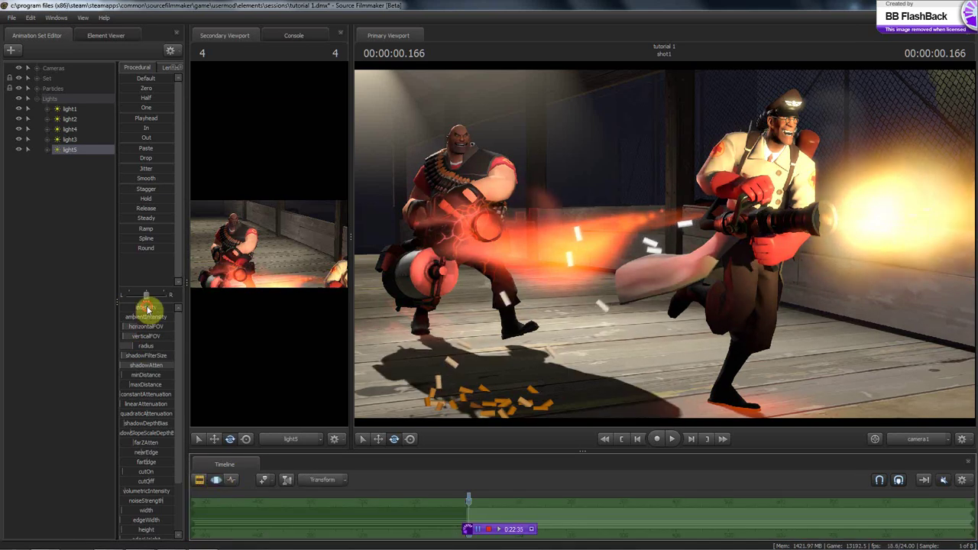
left_click(142, 307)
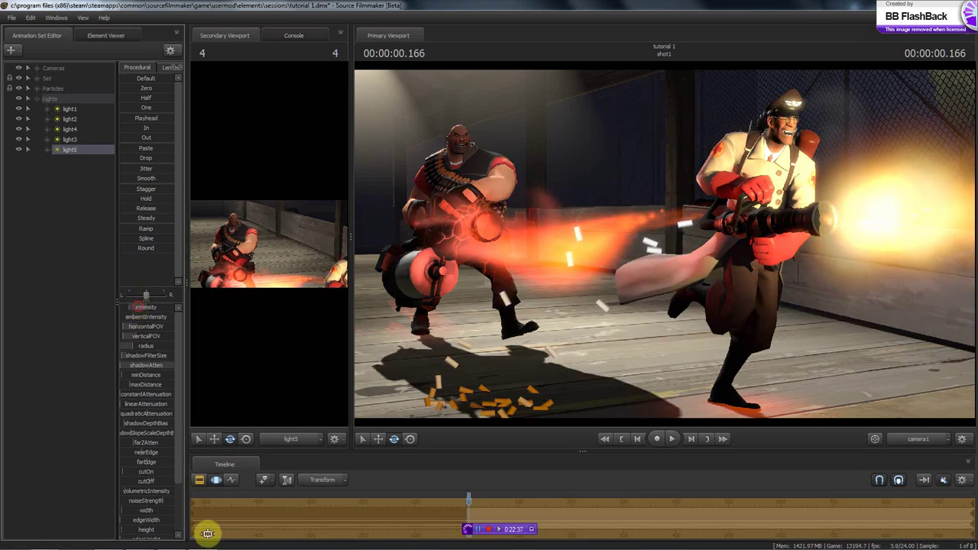
left_click(198, 482)
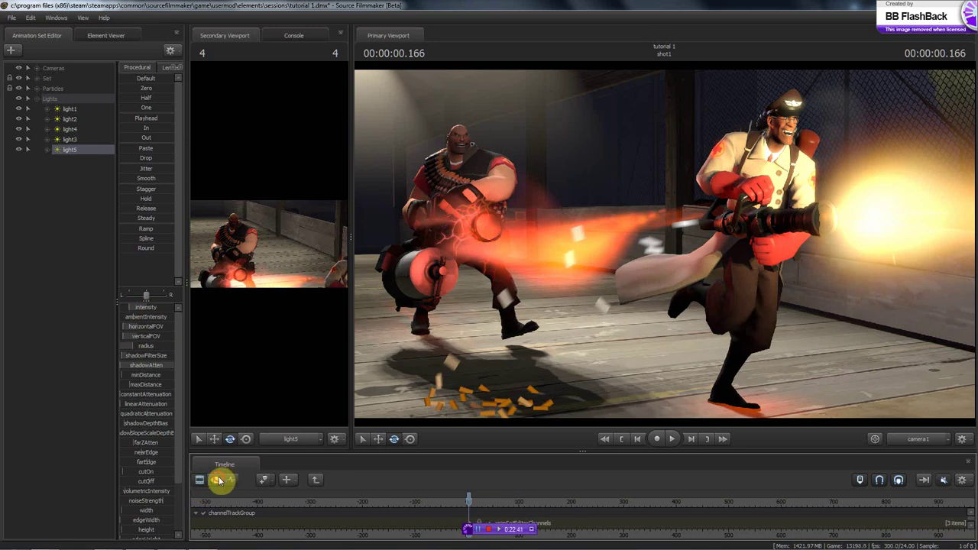
left_click(216, 479)
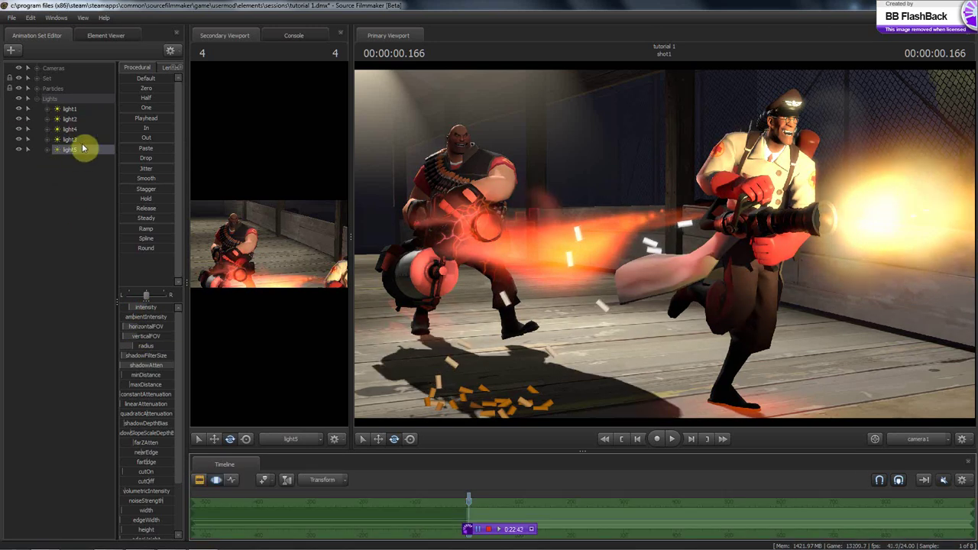
- Copy the color_red, color_green and color_blue values of light1
left_click(72, 111)
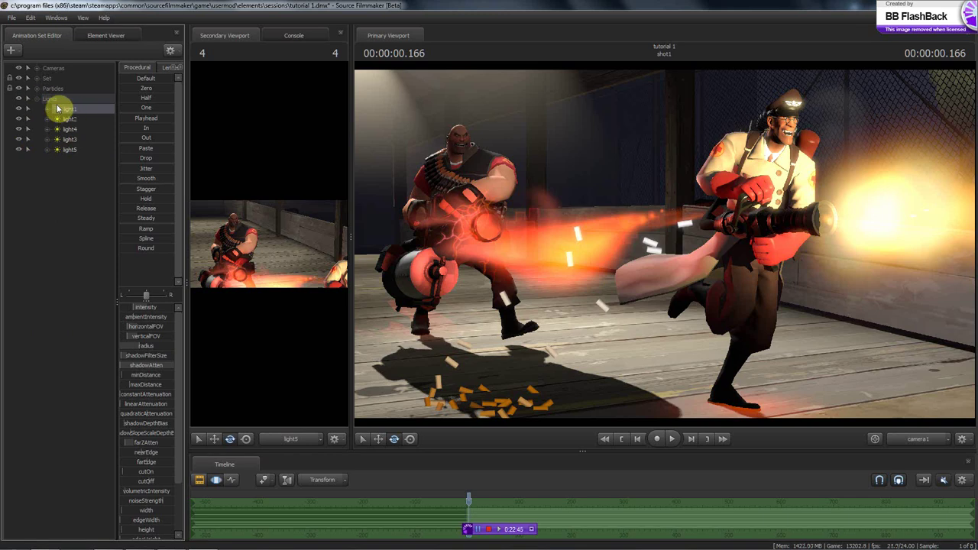
left_click(49, 109)
left_click(58, 119)
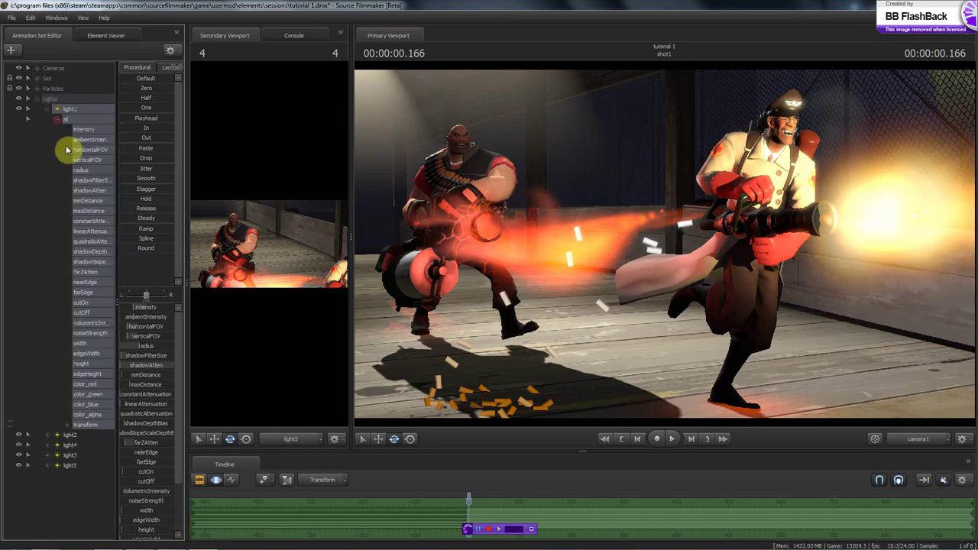
left_click(99, 387)
left_click(99, 394, "ctrl")
left_click(98, 403, "ctrl")
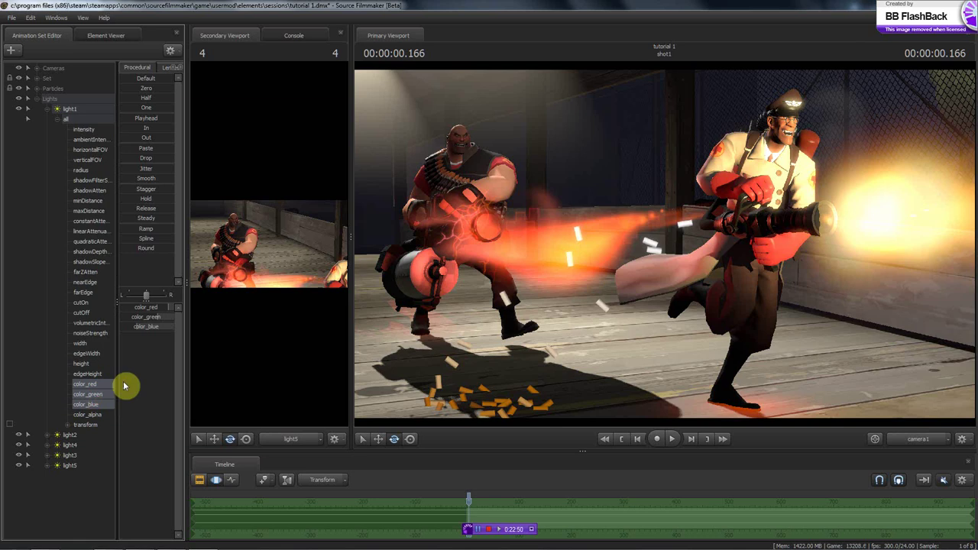
right_click(393, 519)
left_click(424, 413)
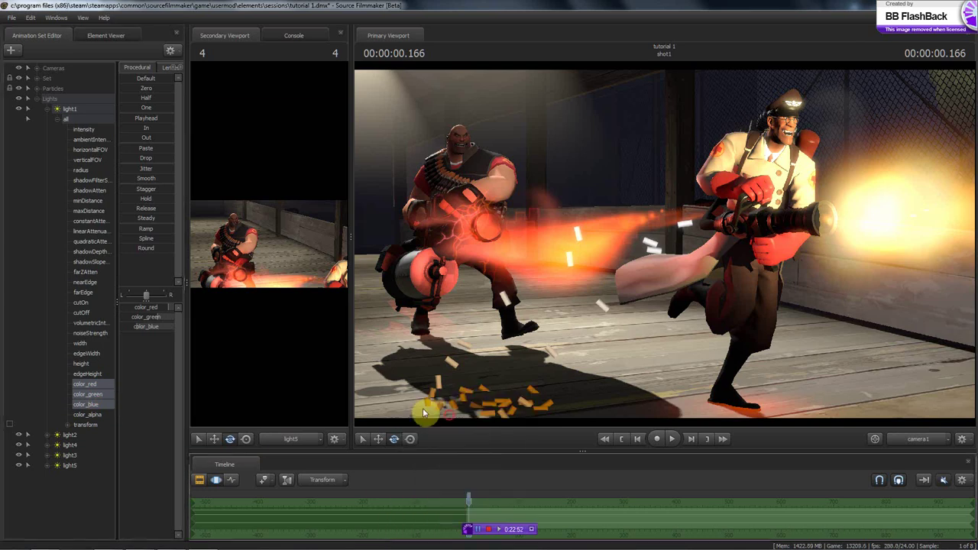
- Collapse light1's controls and paste the copied color values onto light5
left_click(37, 101)
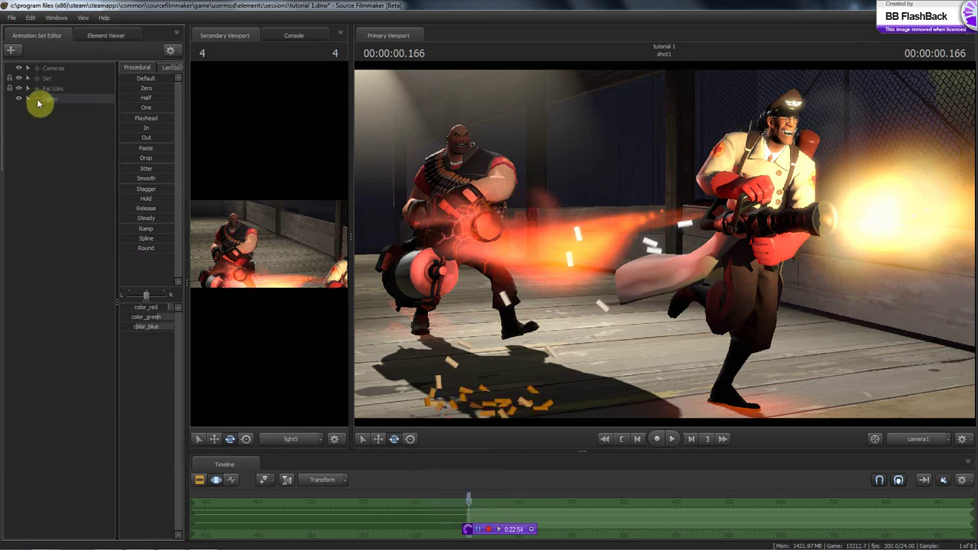
left_click(37, 100)
left_click(47, 110)
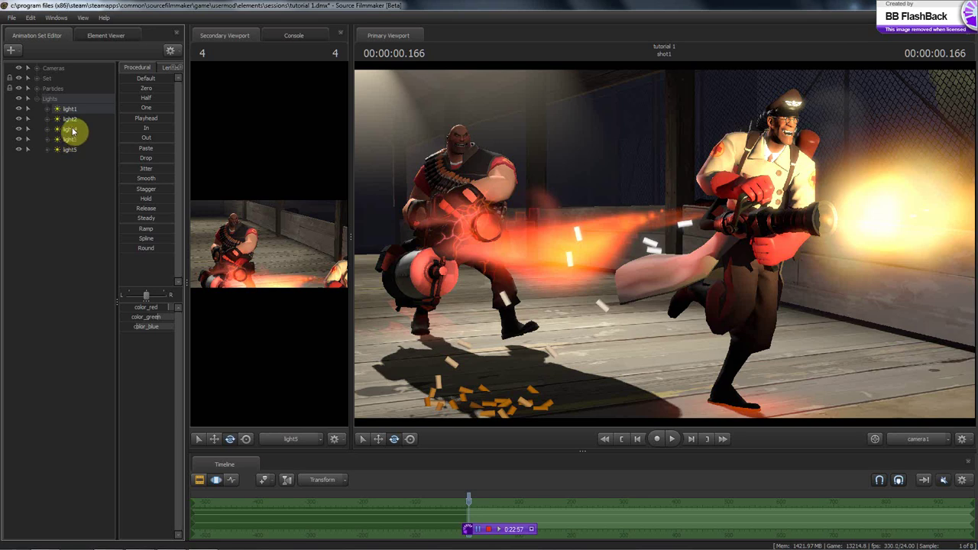
left_click(69, 150)
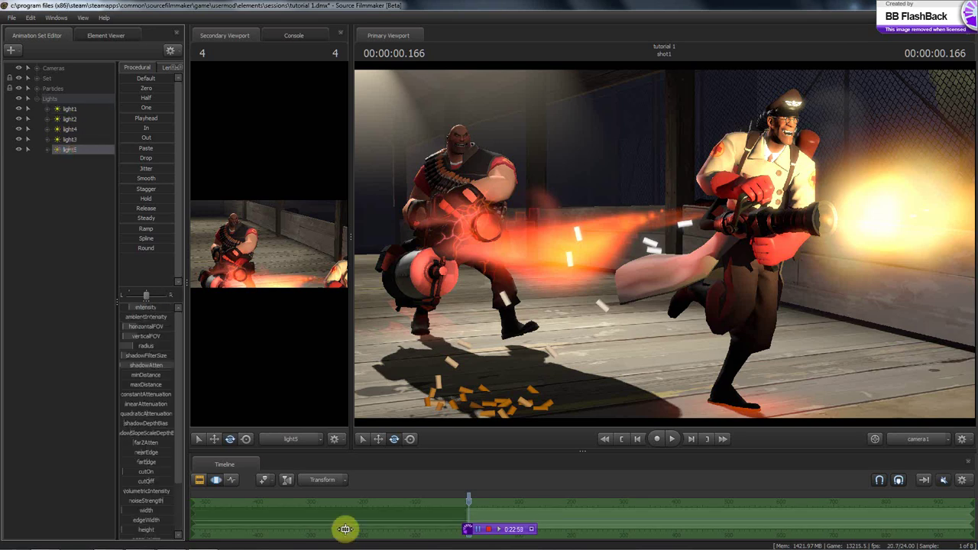
right_click(345, 527)
left_click(388, 423)
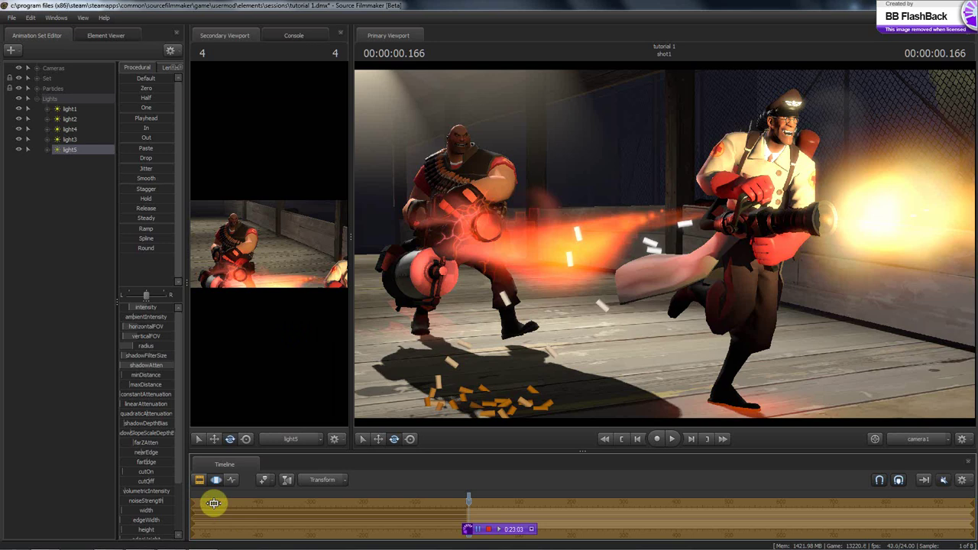
- Compare the rendered camera1 view with the reference picture SW.png in IrfanView and return to the Motion Editor in Source Filmmaker
left_click(199, 483)
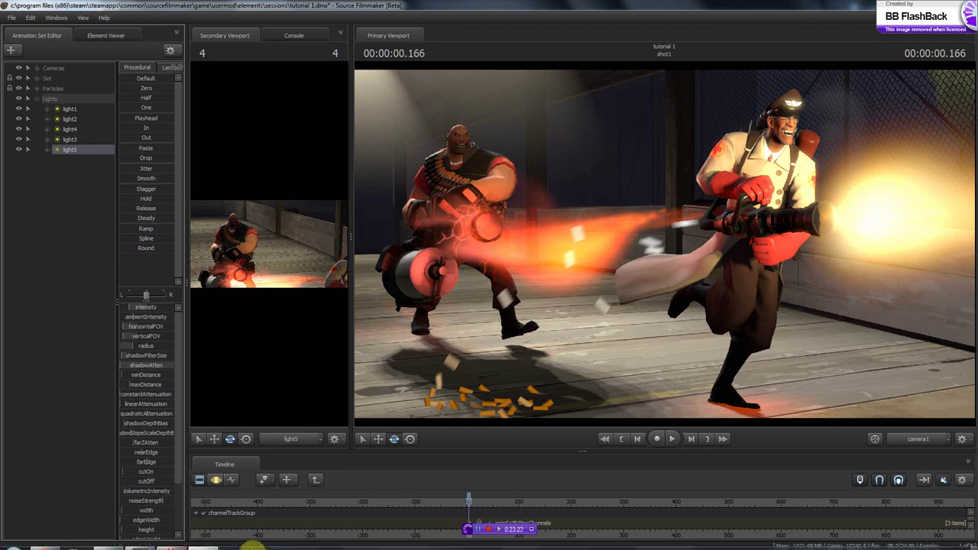
left_click(171, 540)
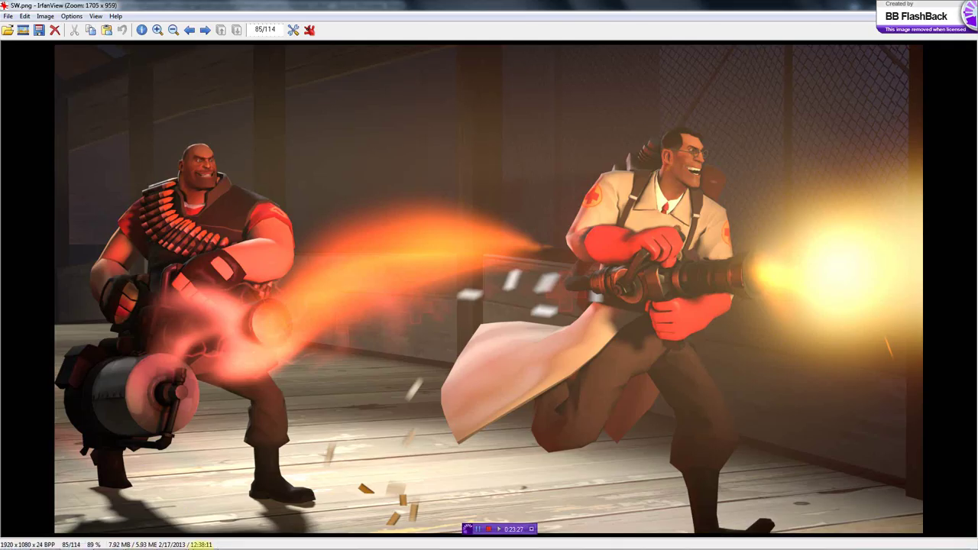
mouse_move(193, 545)
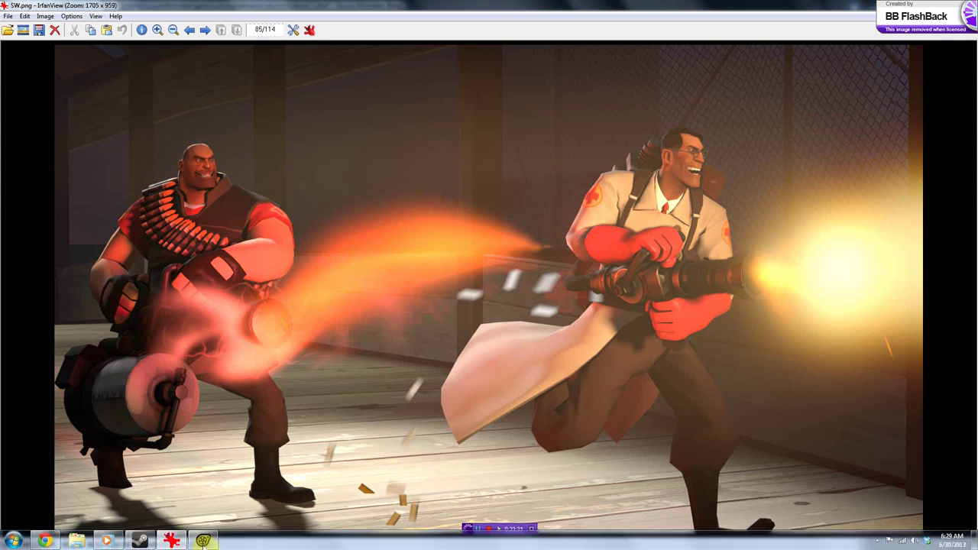
left_click(200, 539)
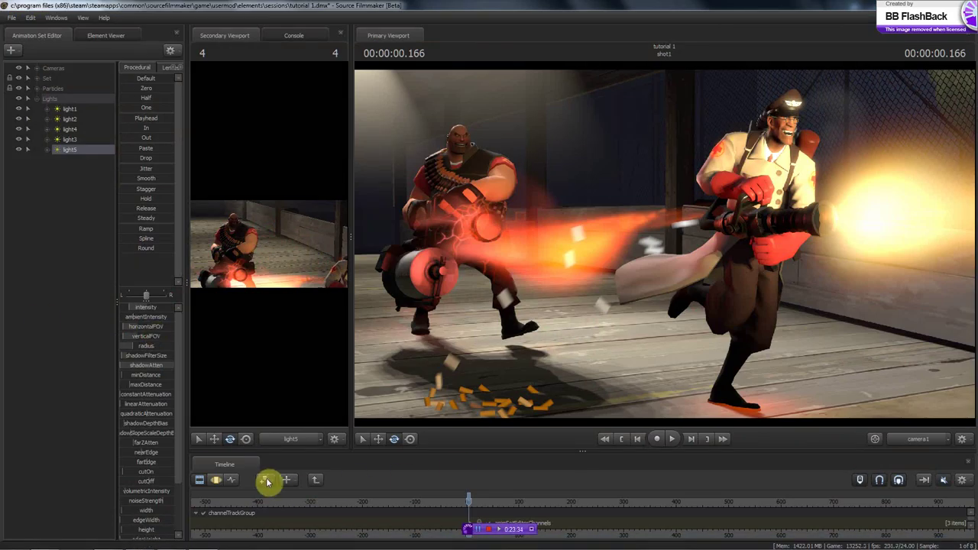
left_click(215, 480)
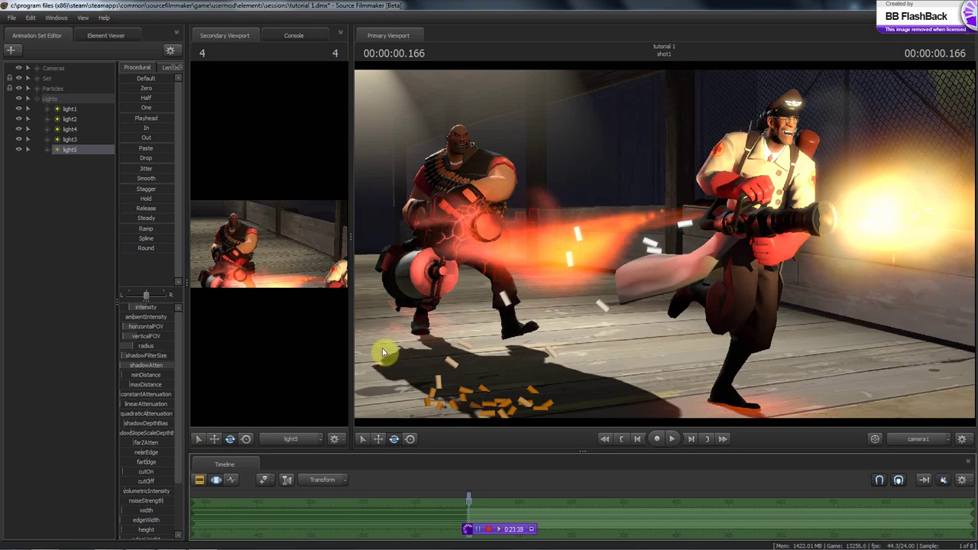
- Load light4 into the secondary viewport, lower its radius in the Motion Editor and check the render in the Clip Editor
left_click(207, 484)
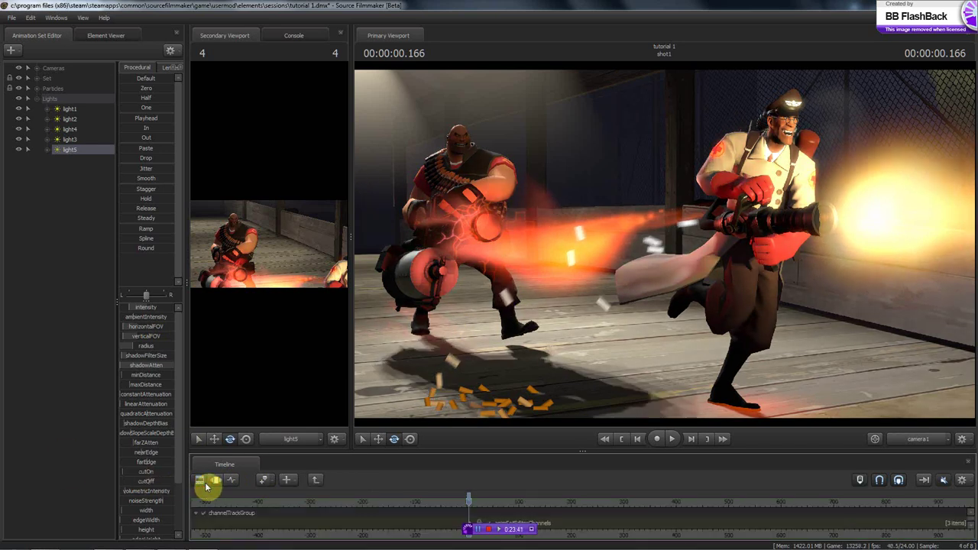
left_click(637, 344)
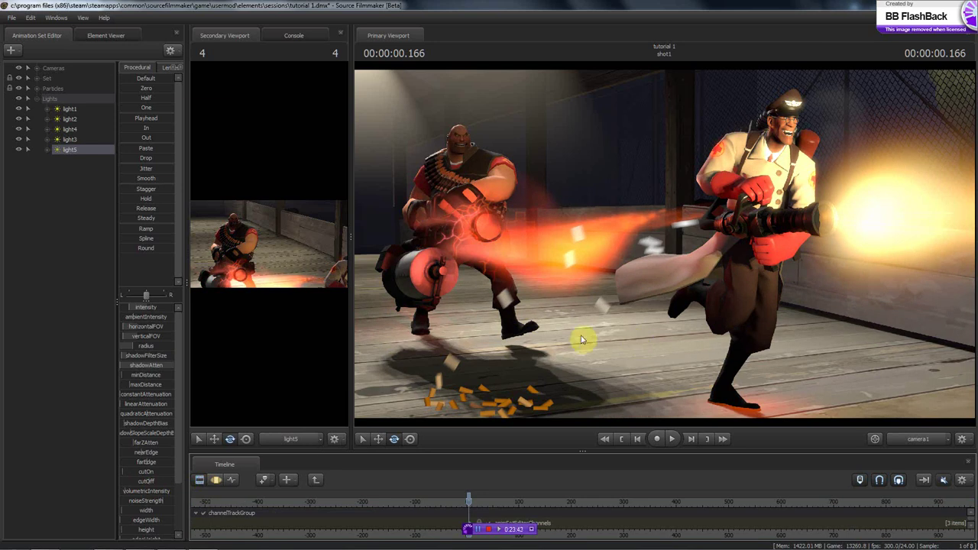
left_click(68, 141)
left_click(70, 131)
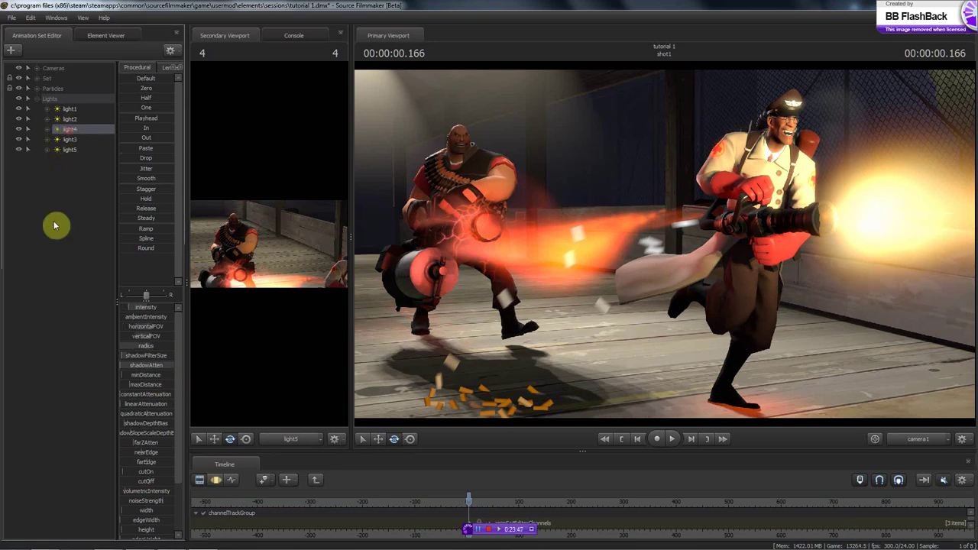
left_click_drag(73, 133, 255, 183)
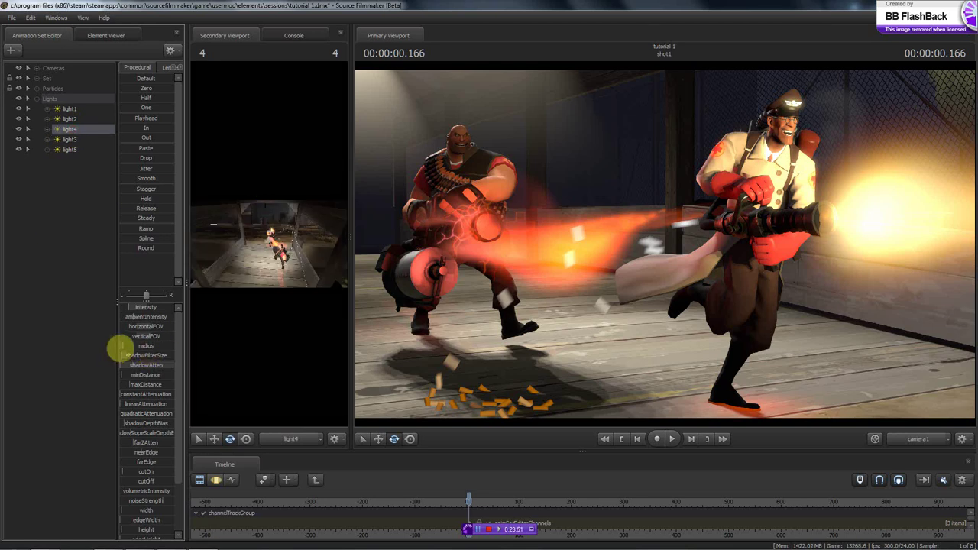
left_click(216, 479)
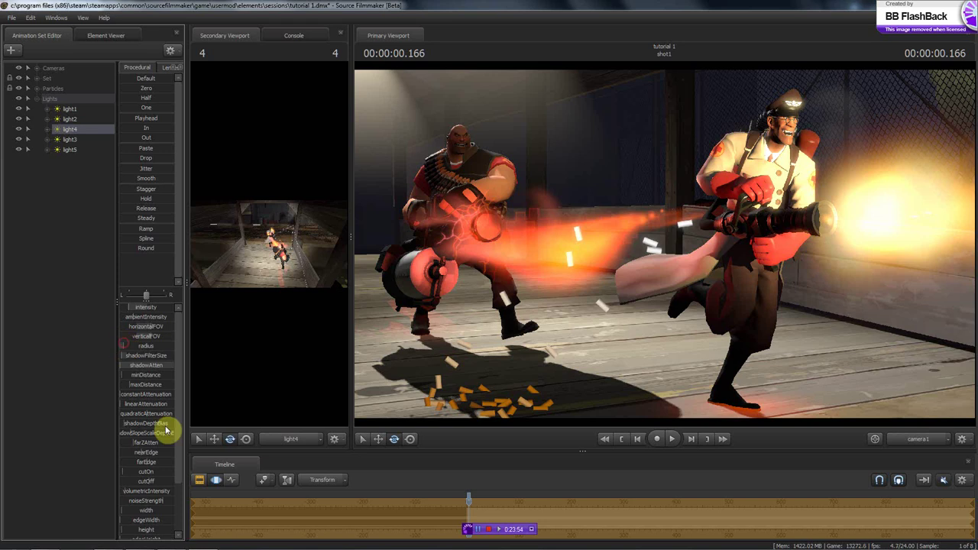
left_click(198, 479)
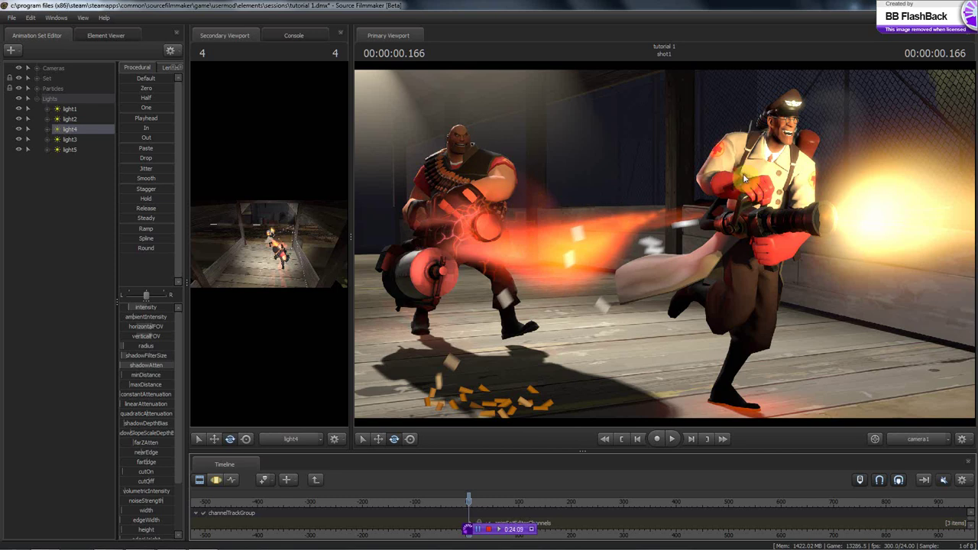
- Lower light1's radius in the Motion Editor and check the rendered shadows in the Clip Editor
left_click(67, 109)
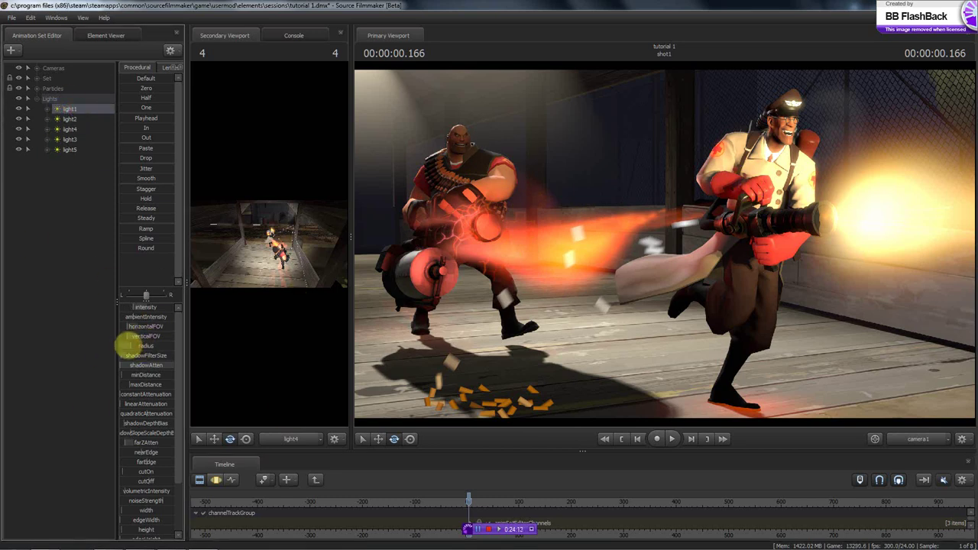
left_click(215, 479)
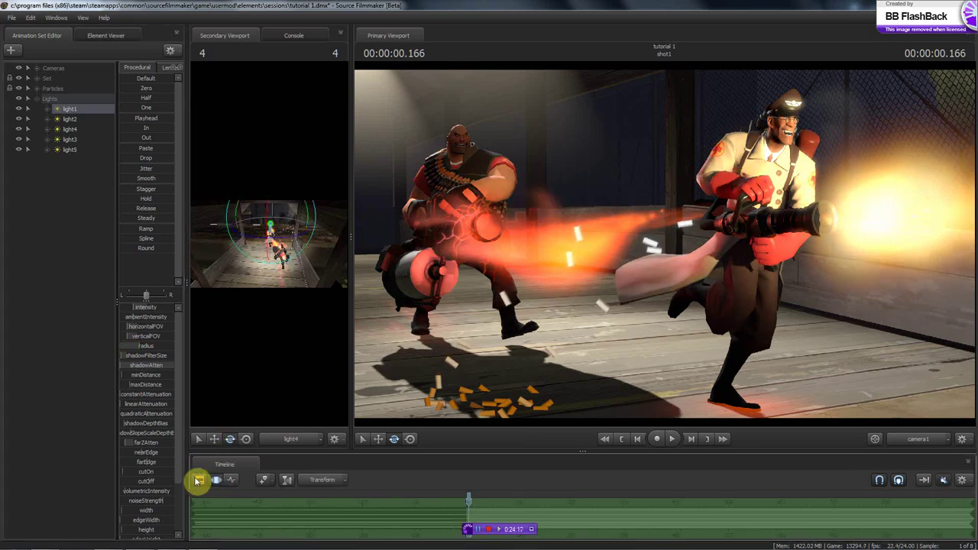
left_click(145, 345)
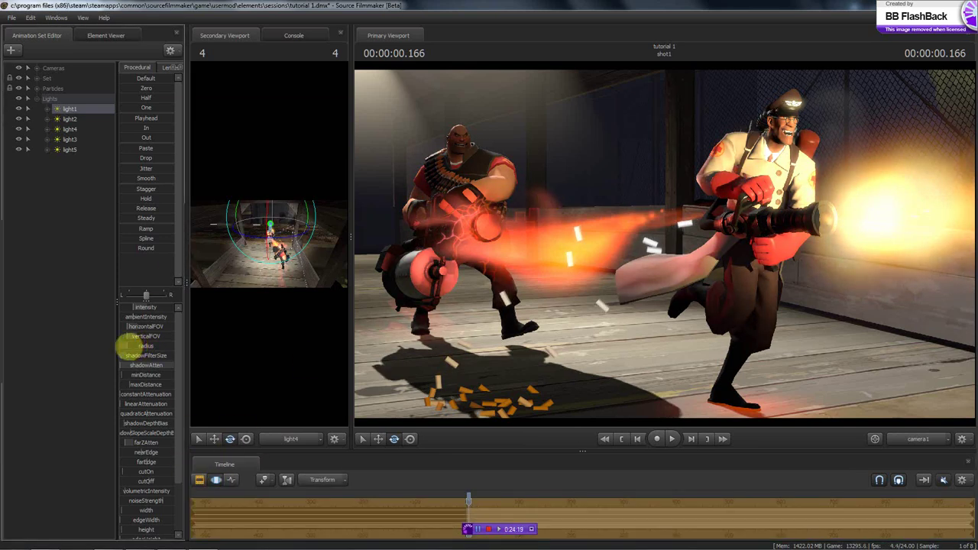
left_click(197, 481)
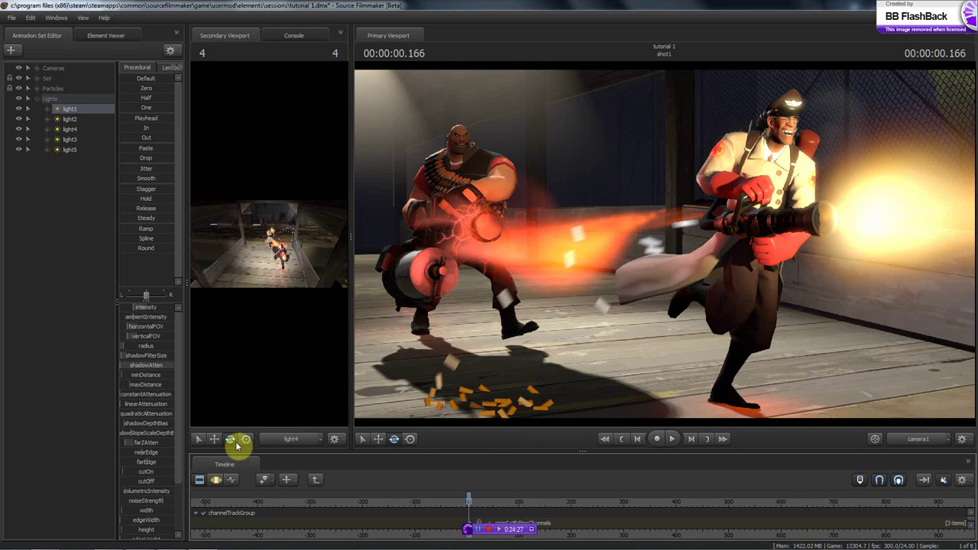
- Collapse the Lights group, try raising camera1's toneMapScale and check the rendered camera view
left_click(37, 99)
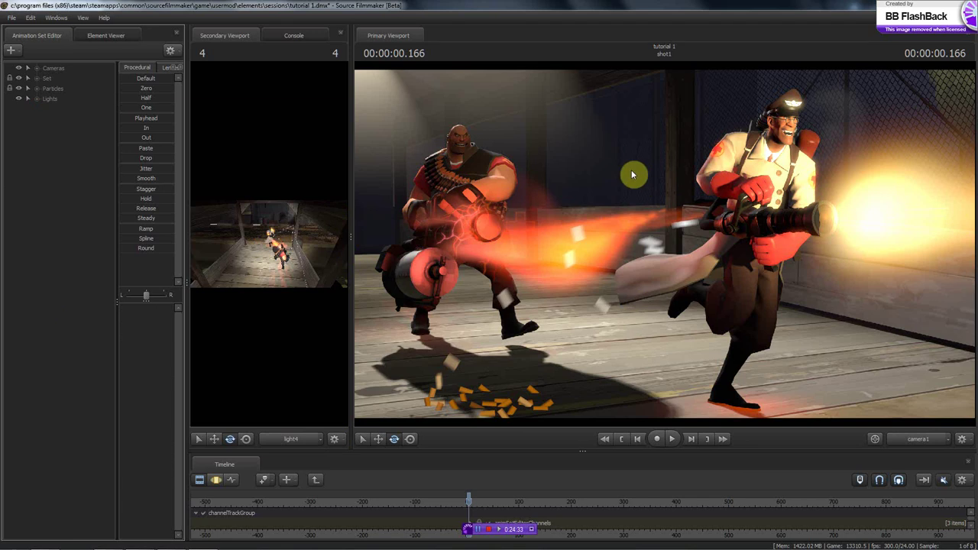
left_click(28, 68)
left_click(70, 78)
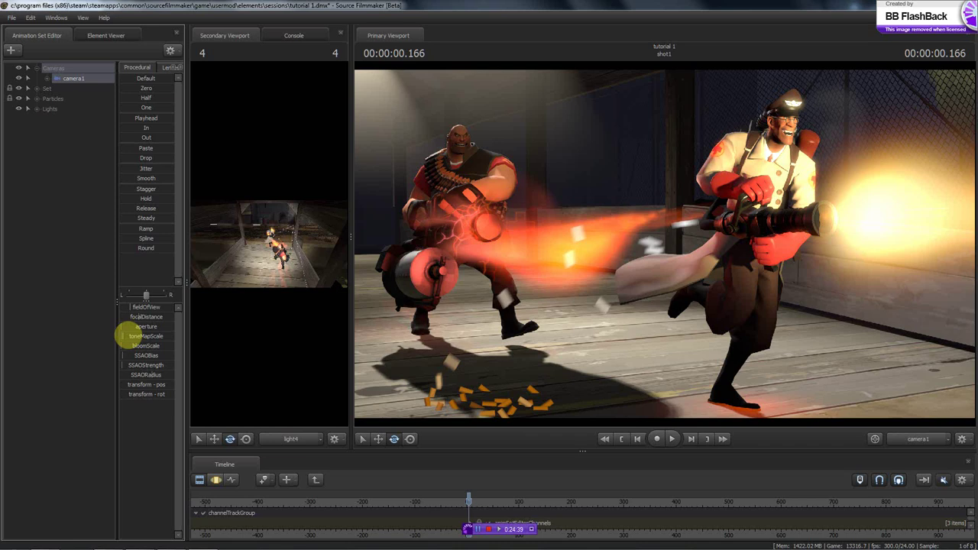
left_click(215, 479)
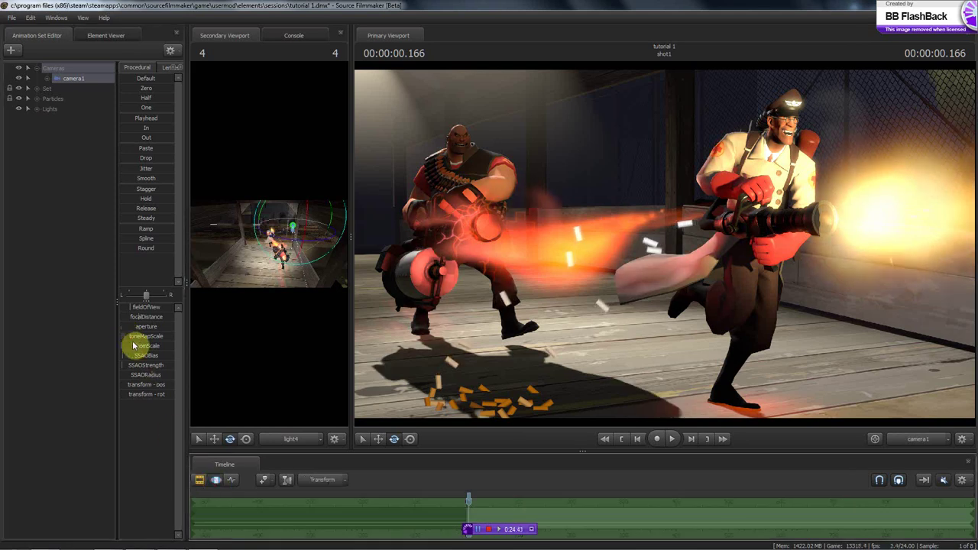
left_click_drag(130, 335, 191, 505)
left_click(199, 480)
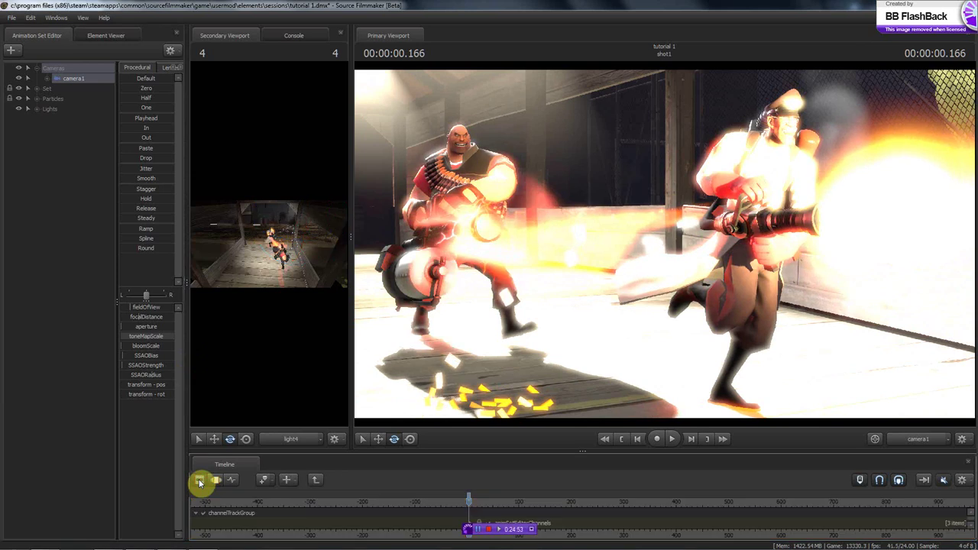
left_click(217, 480)
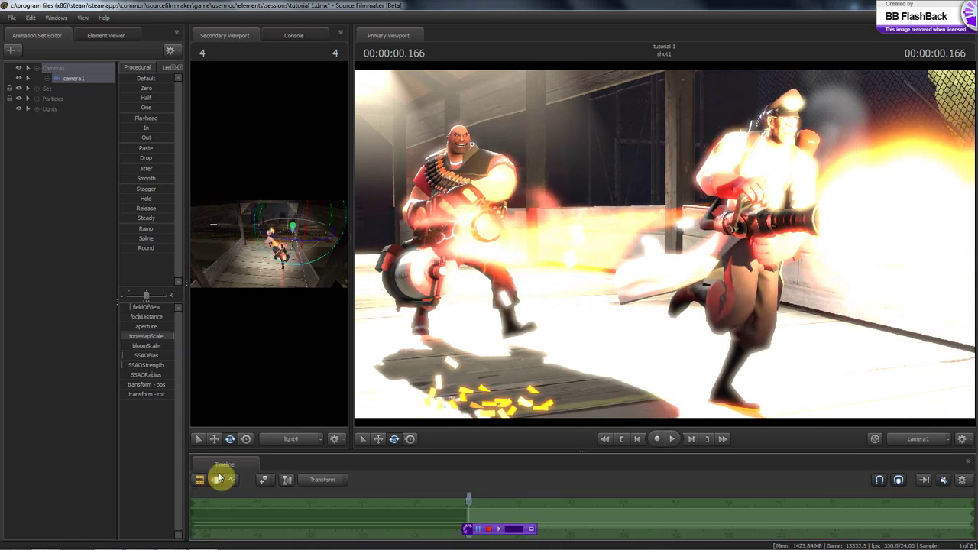
- Undo the toneMapScale increase on camera1
key("F2")
key("ctrl+z")
key("ctrl+z")
key("ctrl+z")
key("ctrl+z")
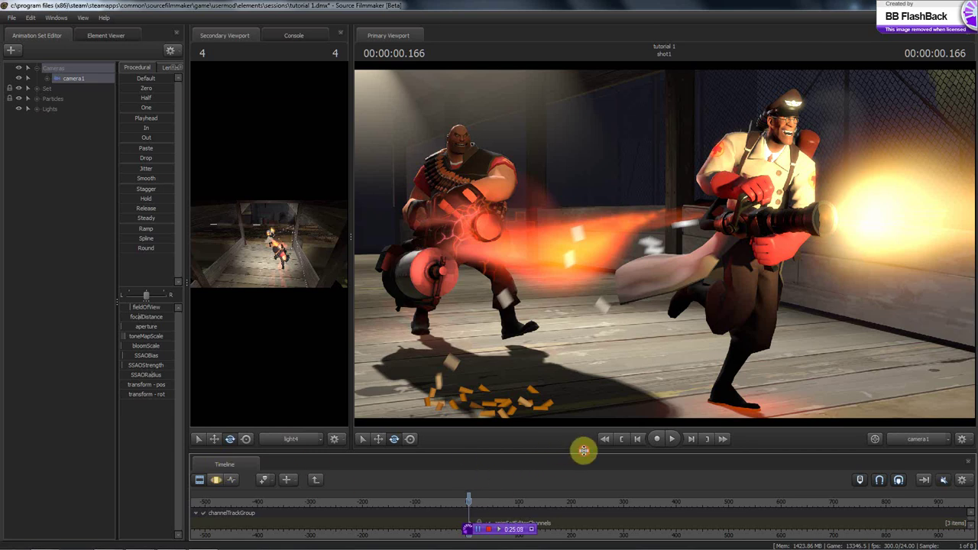
- Reduce the timeline's height slightly to give the viewports more room
mouse_move(583, 451)
left_mouse_down()
mouse_move(581, 347)
mouse_move(580, 489)
mouse_move(579, 460)
left_mouse_up()
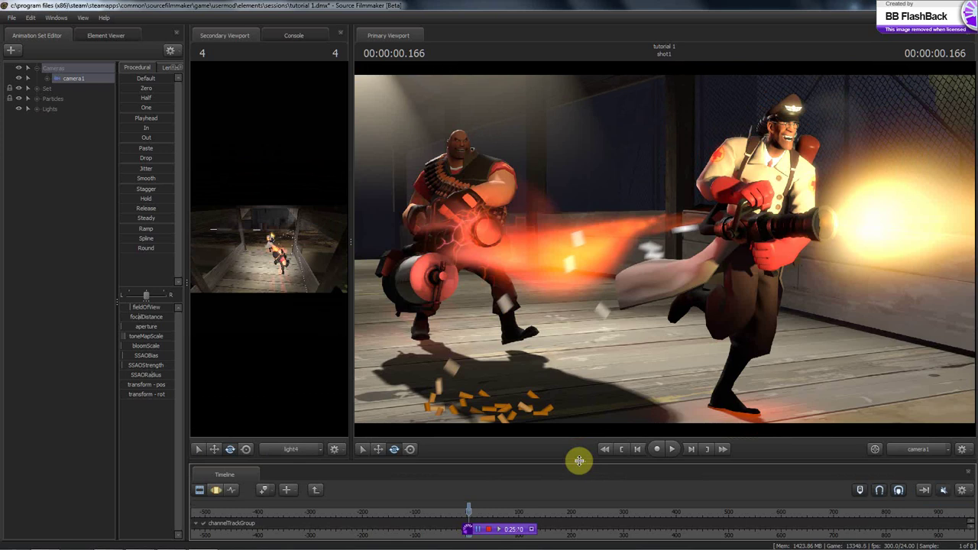